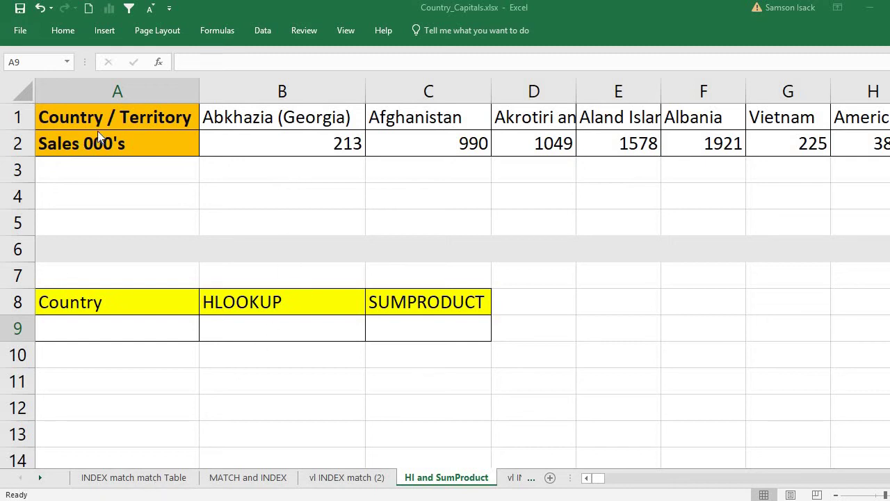
- Examine the country names in row 1 and the sales figures in row 2 through to the last column of data
click(18, 116)
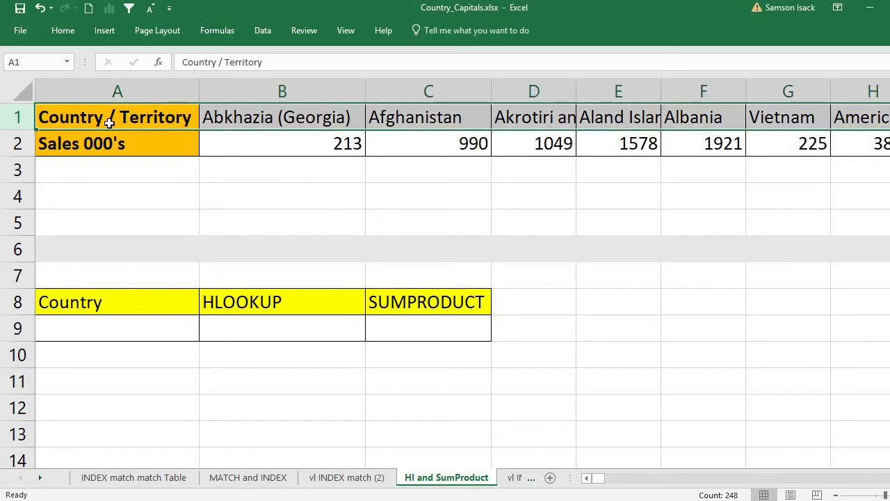
click(66, 142)
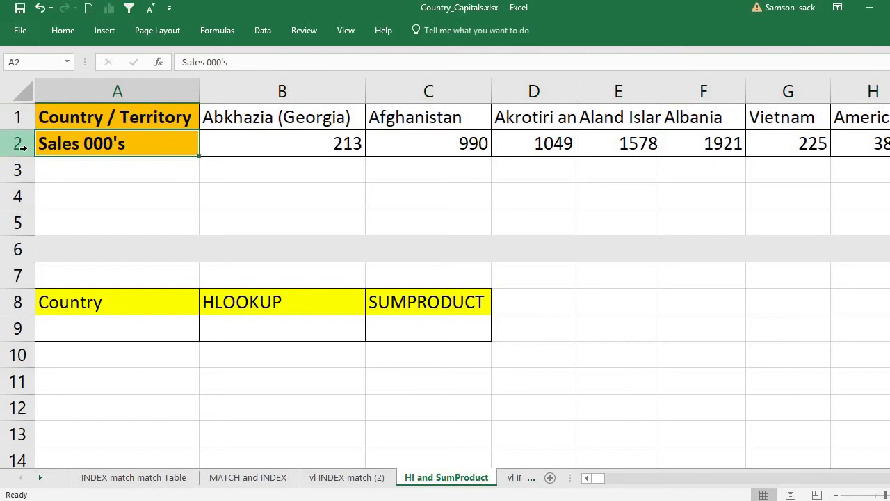
click(263, 115)
click(261, 136)
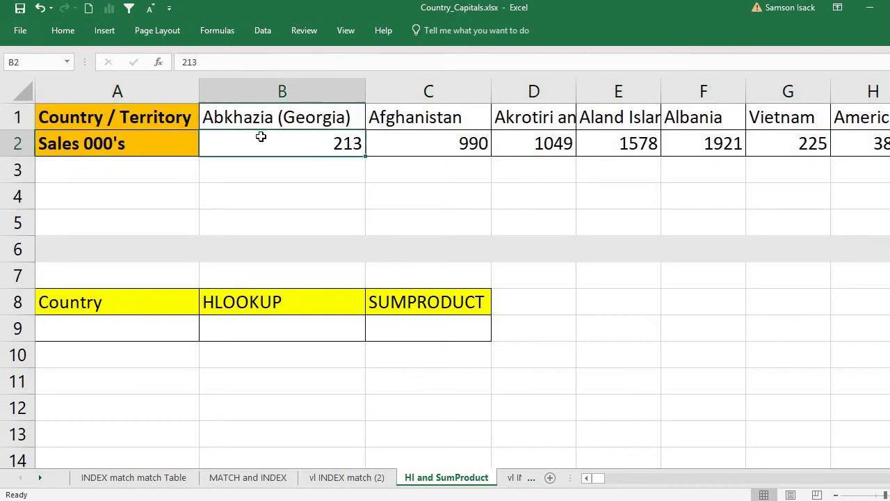
click(432, 117)
click(431, 148)
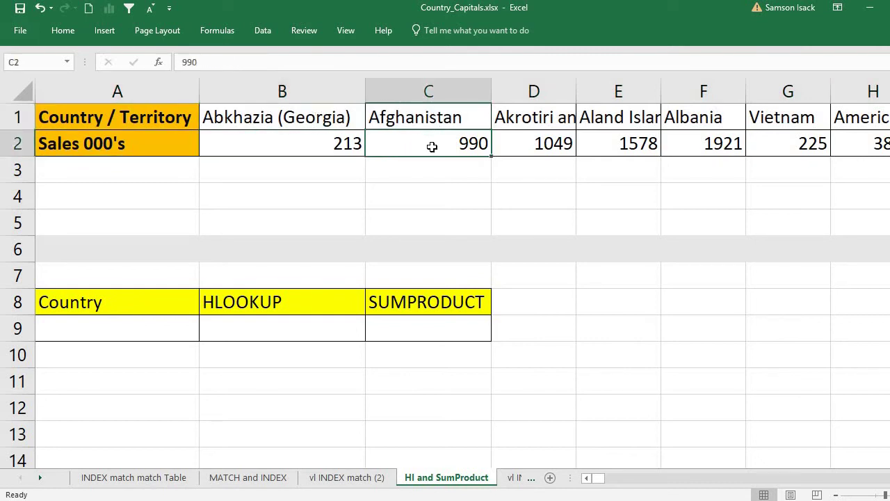
click(585, 146)
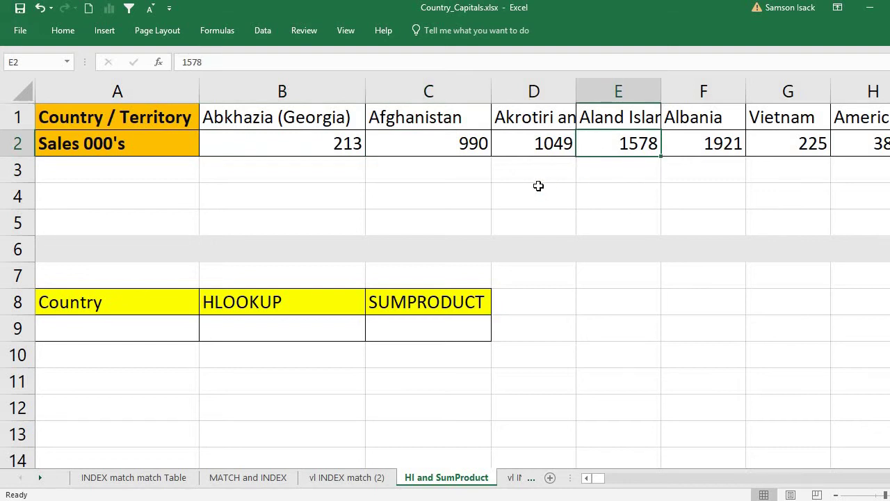
key(ctrl+Right)
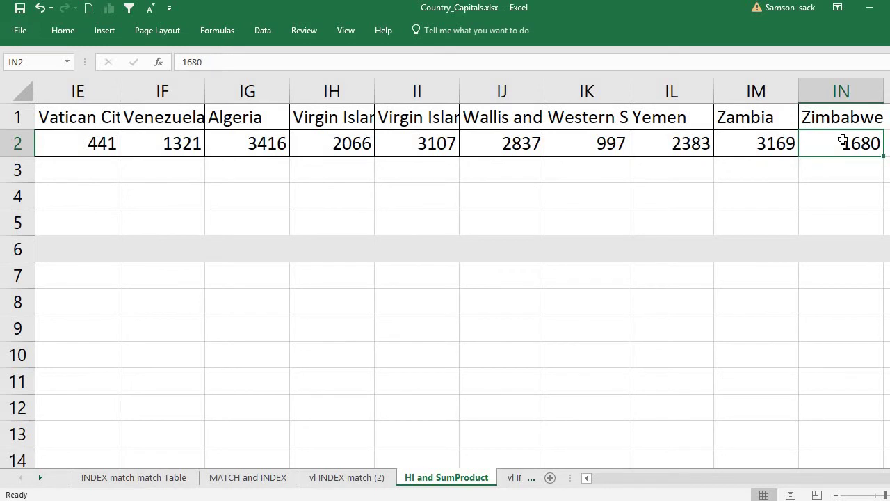
click(847, 116)
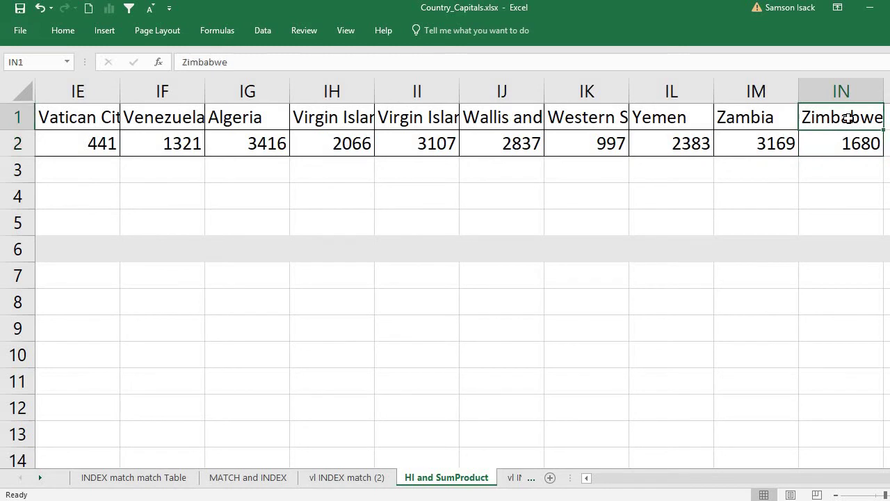
click(846, 137)
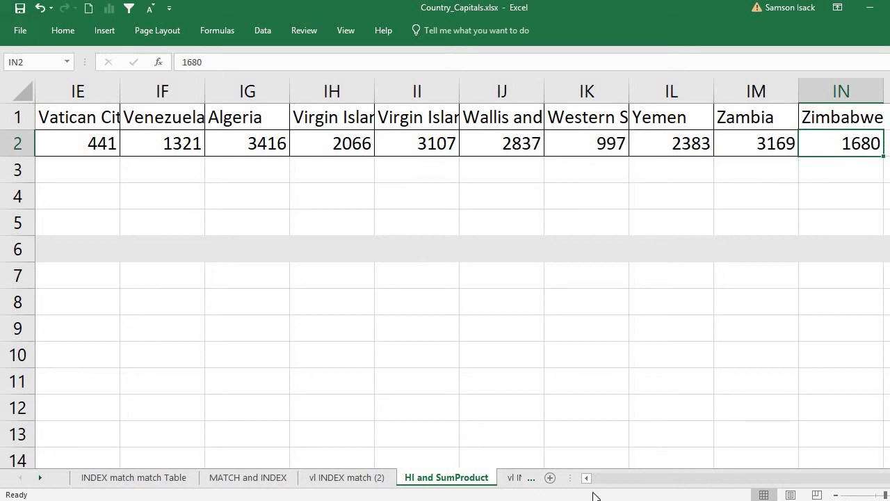
drag(765, 477, 595, 479)
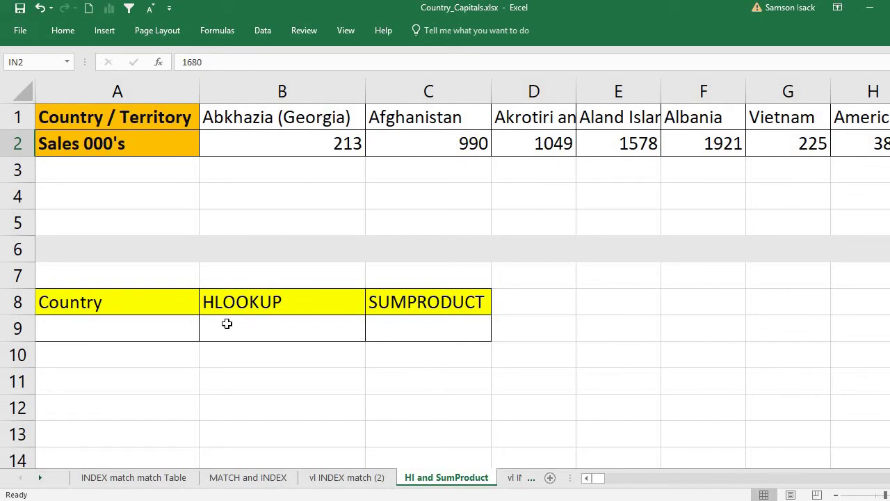
- Copy the country name Vietnam from cell G1 into cell A9 below the Country heading
click(174, 325)
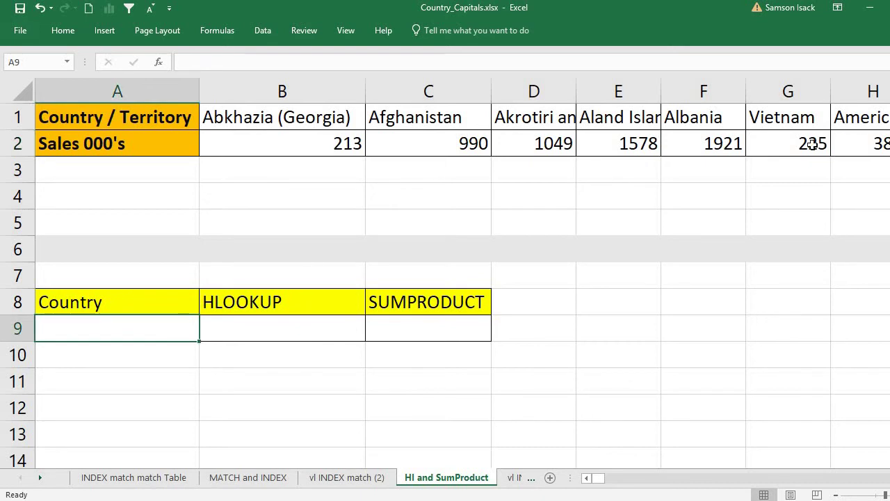
click(798, 118)
right_click(802, 124)
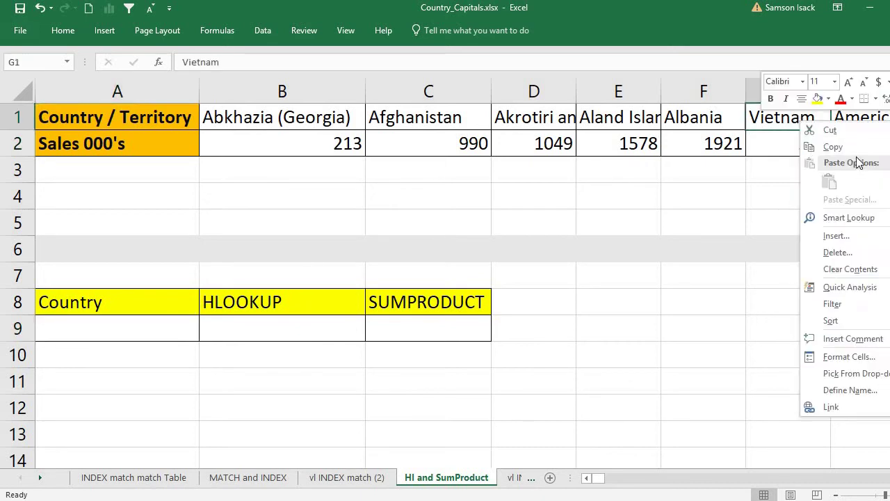
click(813, 146)
right_click(103, 332)
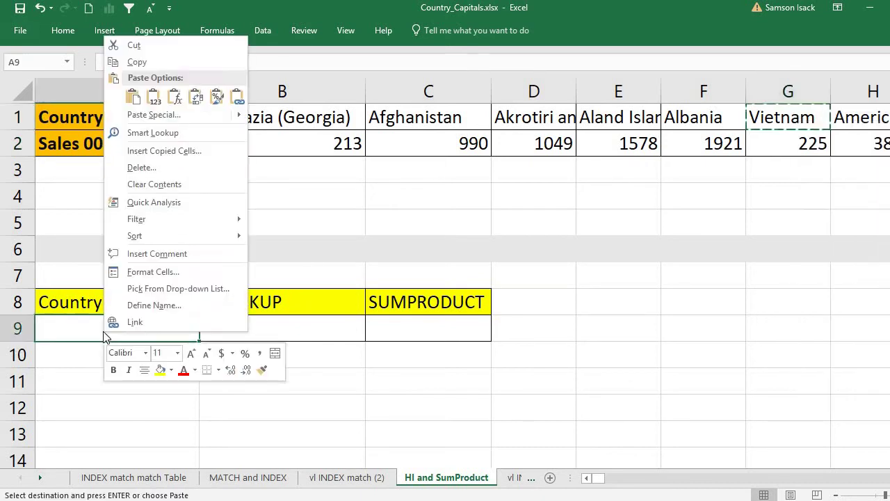
click(131, 94)
click(272, 325)
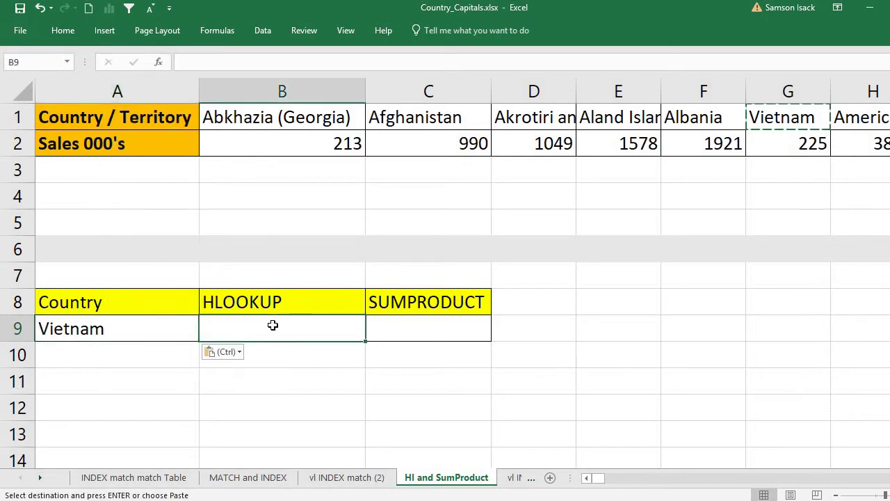
click(812, 138)
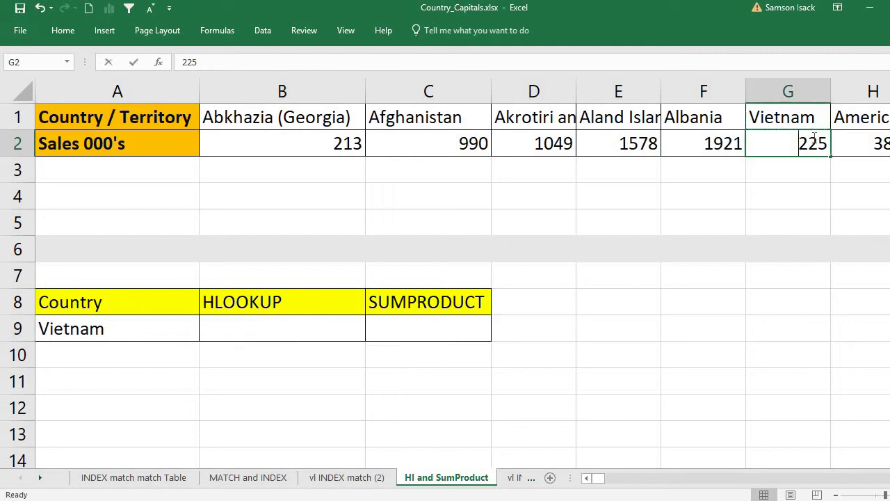
click(320, 339)
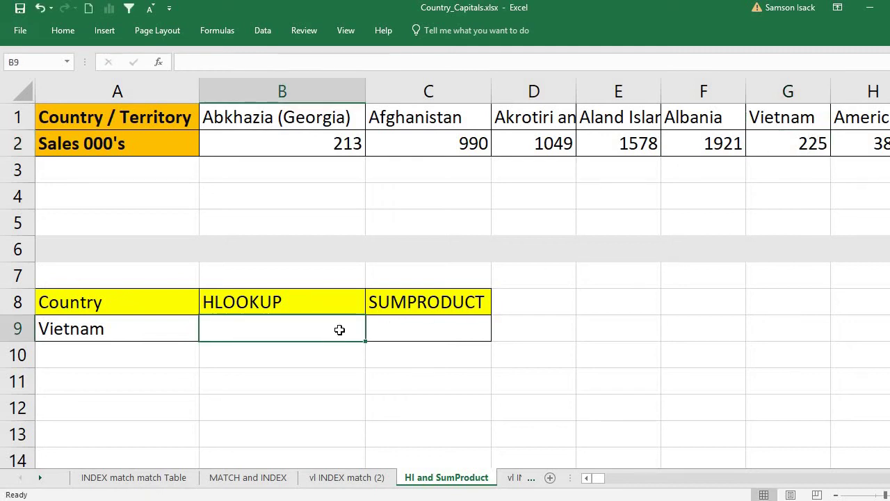
click(404, 331)
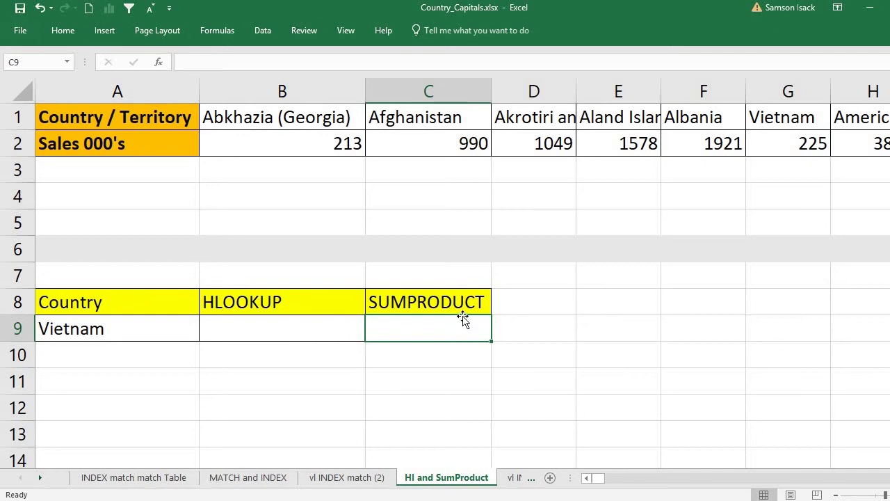
click(289, 327)
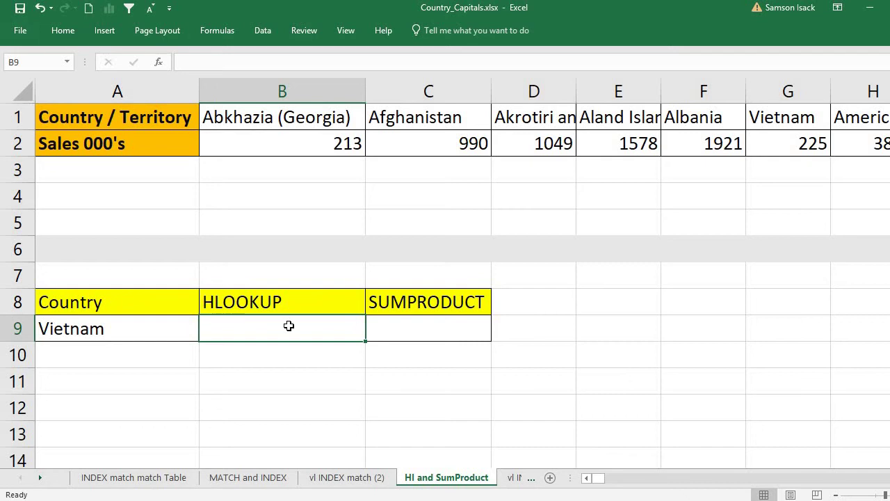
click(402, 325)
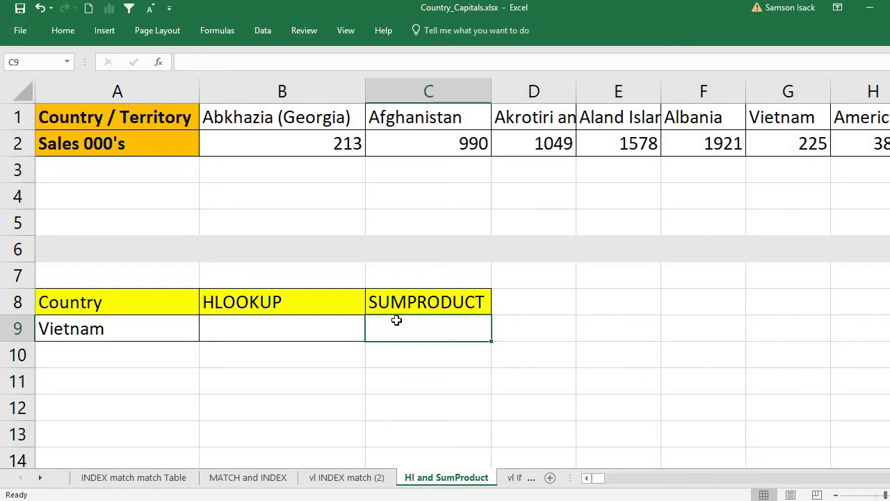
click(335, 331)
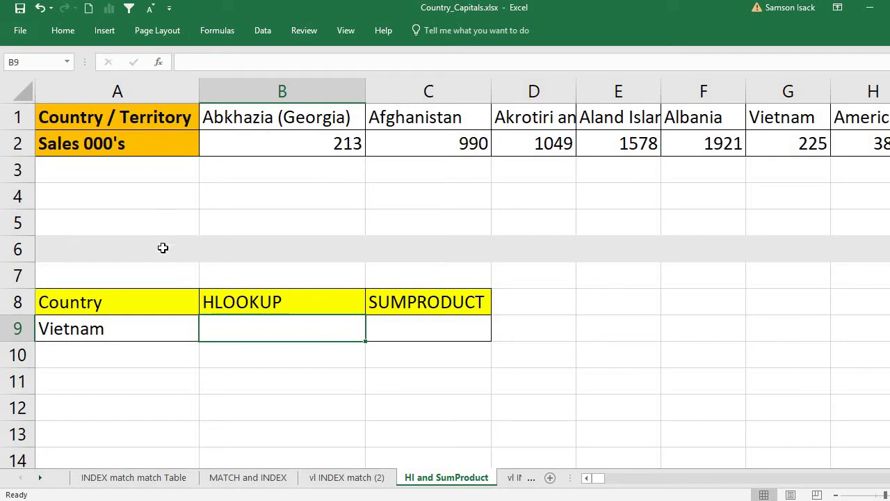
- Start an HLOOKUP formula in cell B9 with A9 as the lookup value
double_click(291, 328)
text(=)
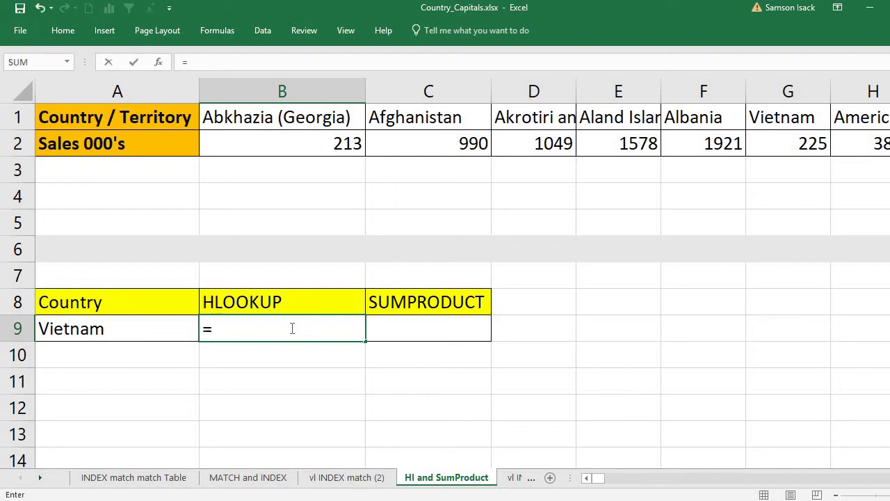
text(HLOOK)
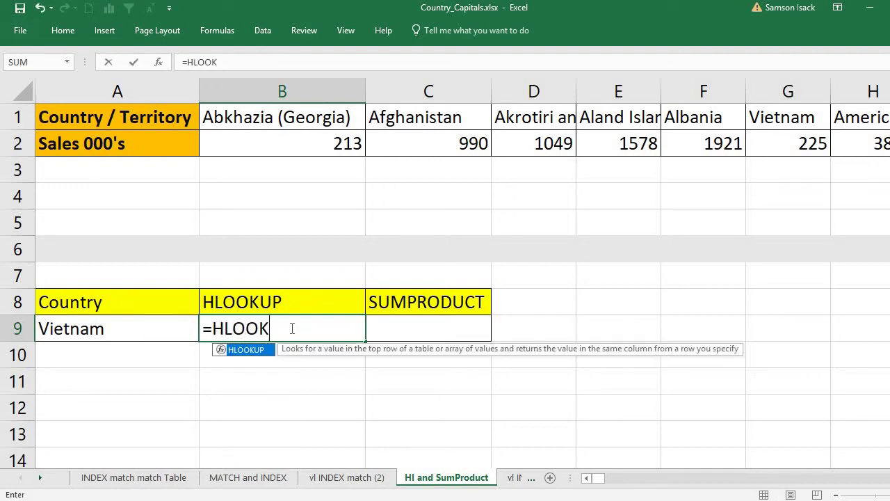
text(UP()
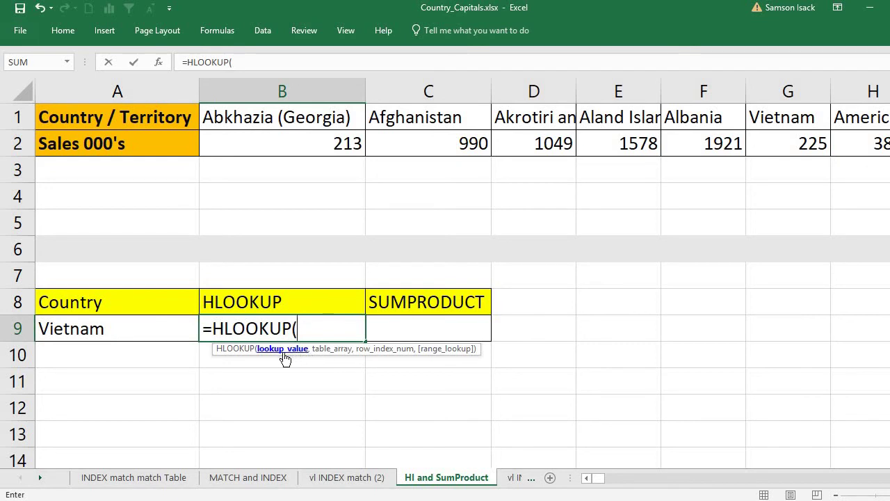
click(171, 332)
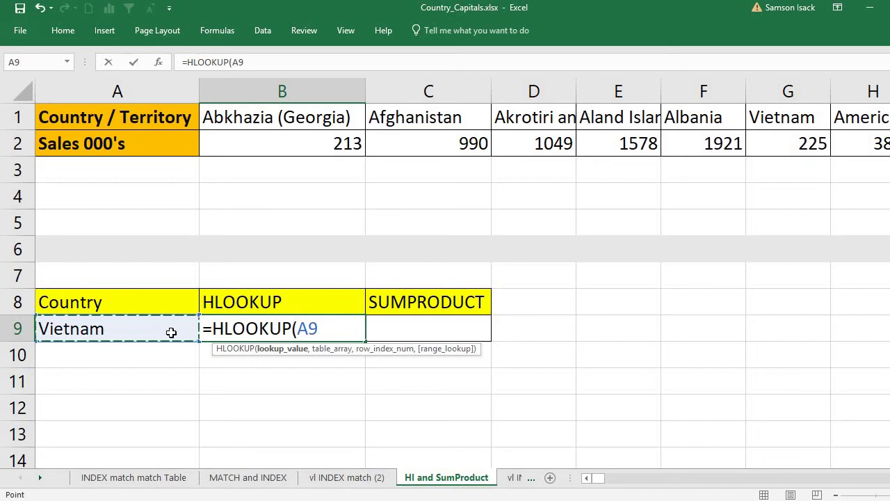
text(,)
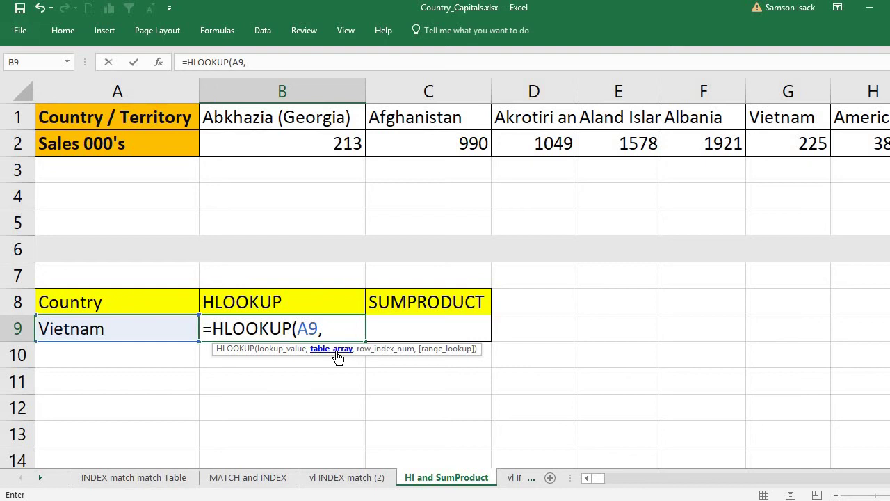
drag(251, 115, 255, 141)
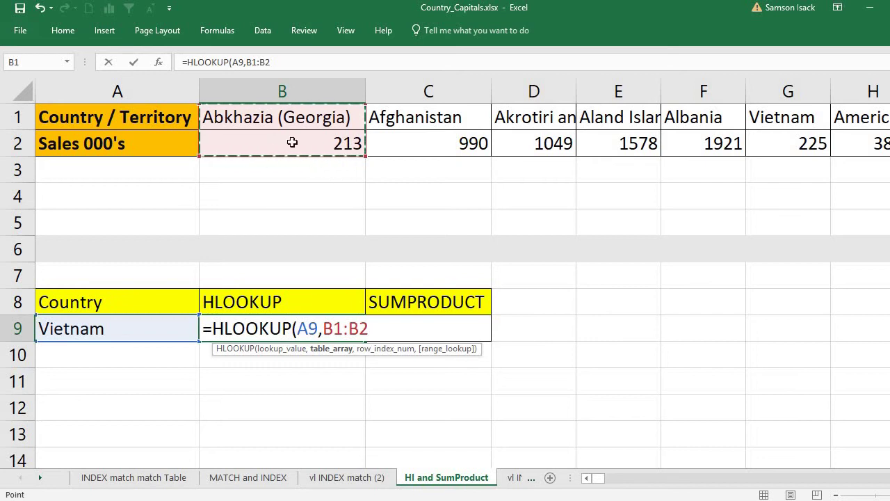
drag(307, 118, 298, 136)
drag(324, 120, 498, 122)
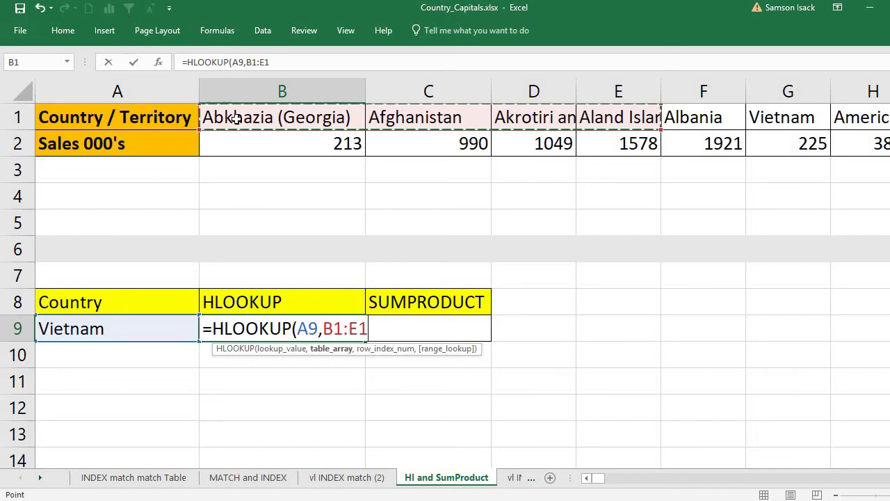
- Add the range B1:IN2, covering all countries and their sales, as the table array of the HLOOKUP formula
drag(236, 118, 238, 136)
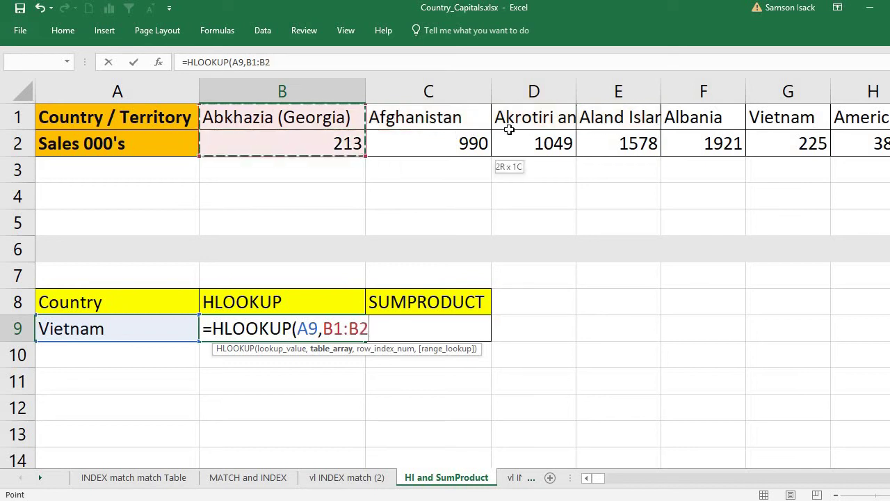
drag(509, 129, 661, 153)
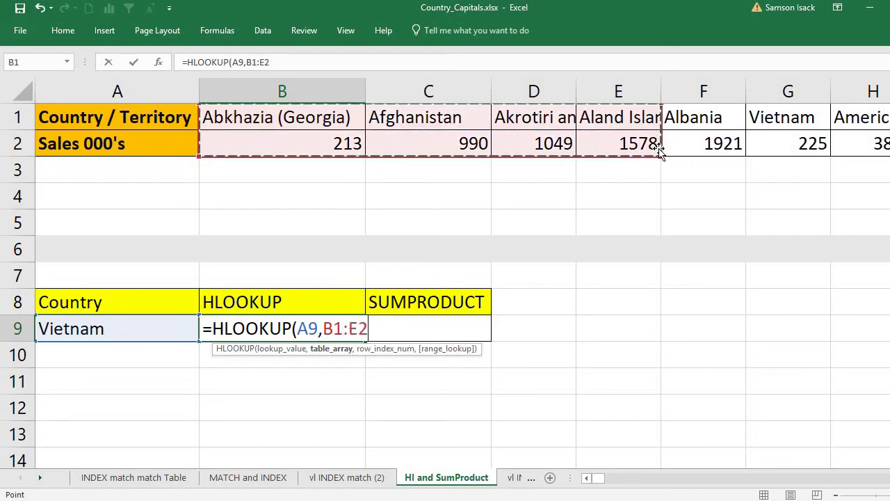
key(ctrl+shift+Right)
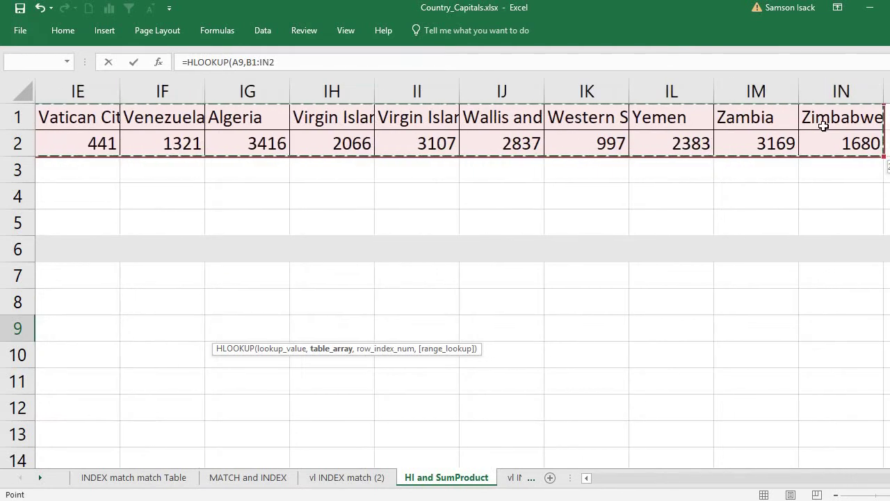
click(587, 479)
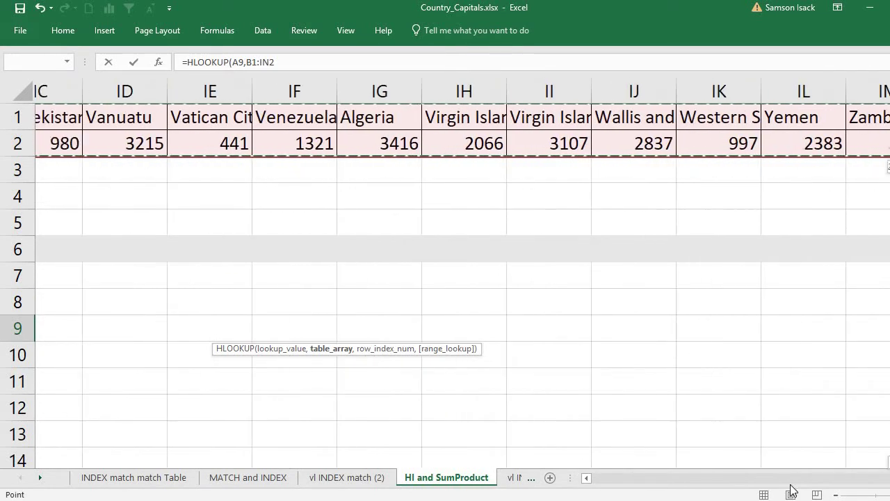
drag(791, 487, 591, 487)
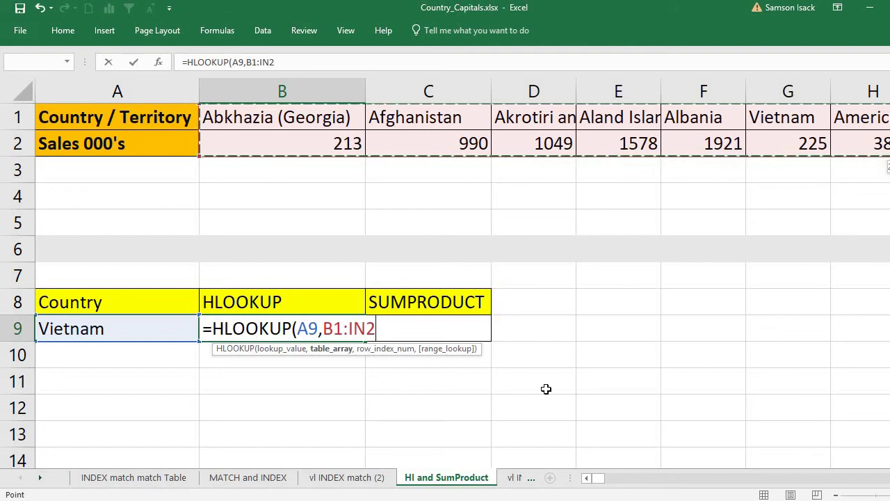
text(,)
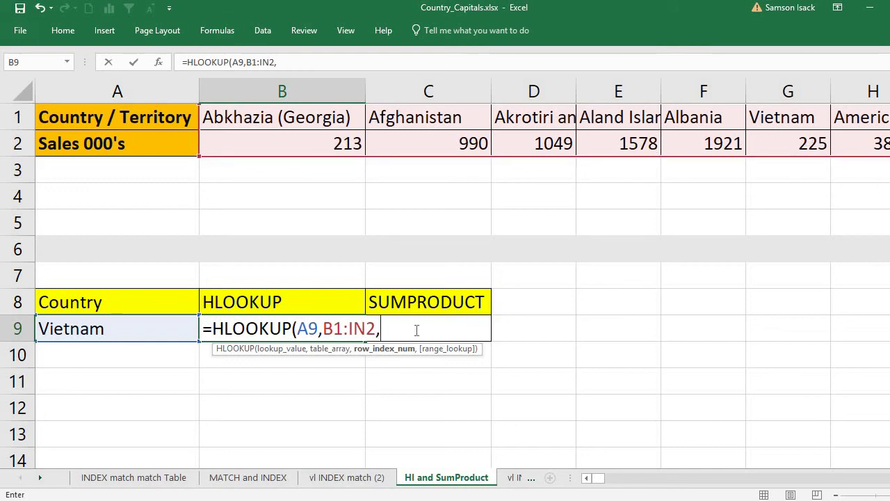
- Complete the HLOOKUP formula in B9 with row index 2 and FALSE for an exact match
text(,)
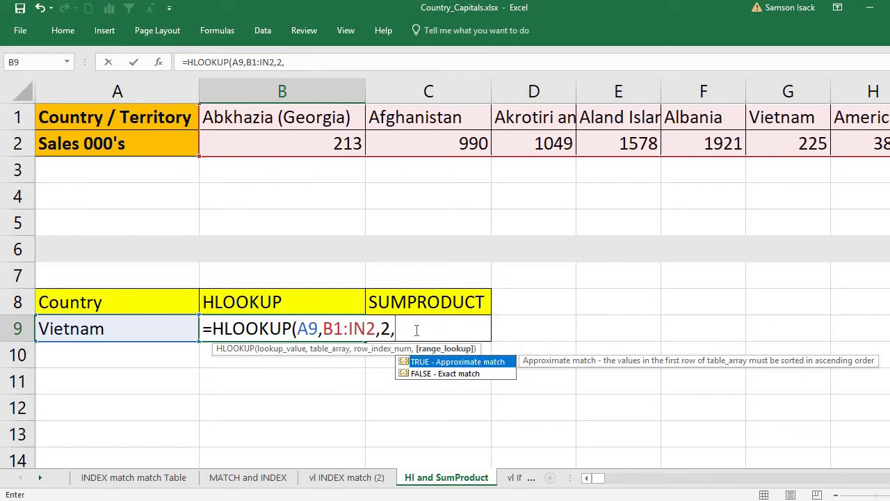
double_click(453, 377)
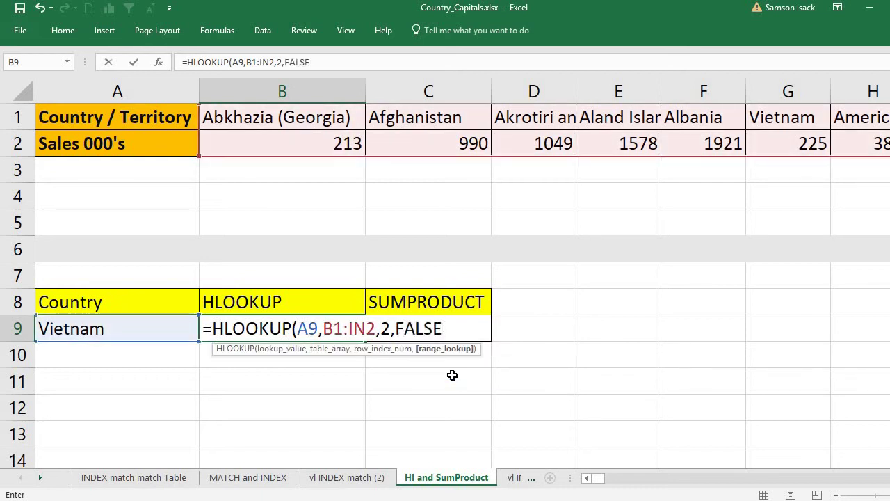
text())
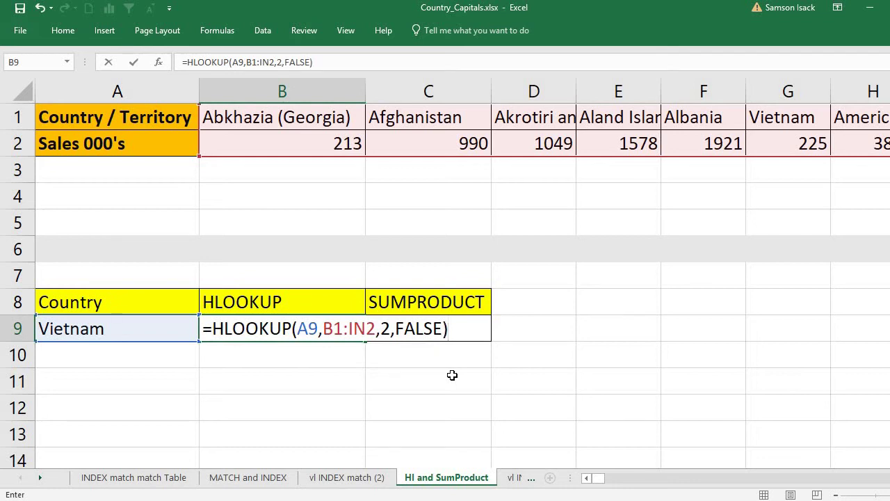
key(Return)
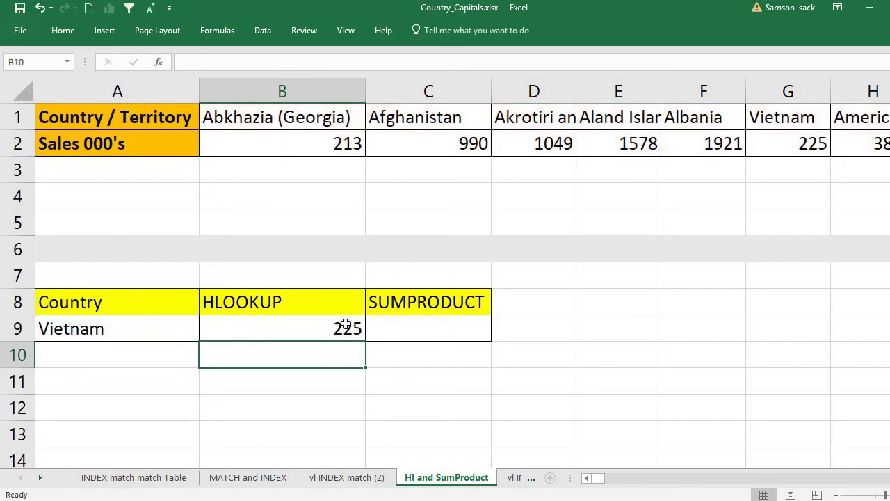
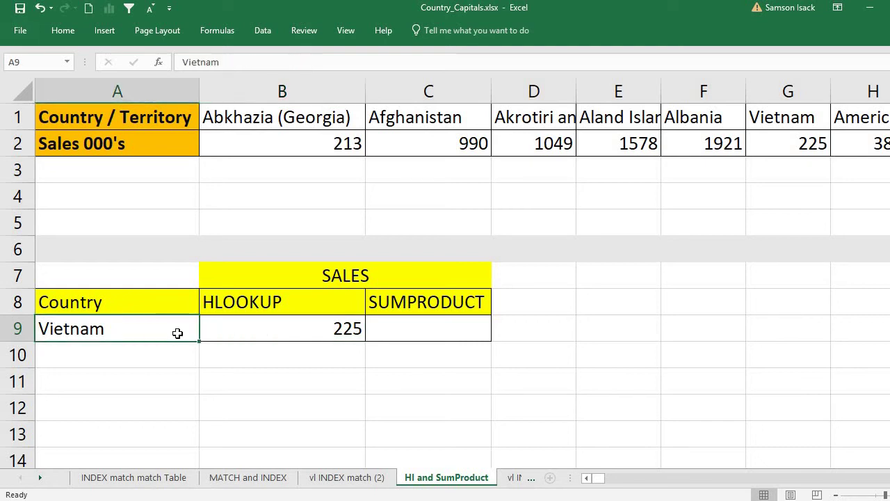
click(332, 329)
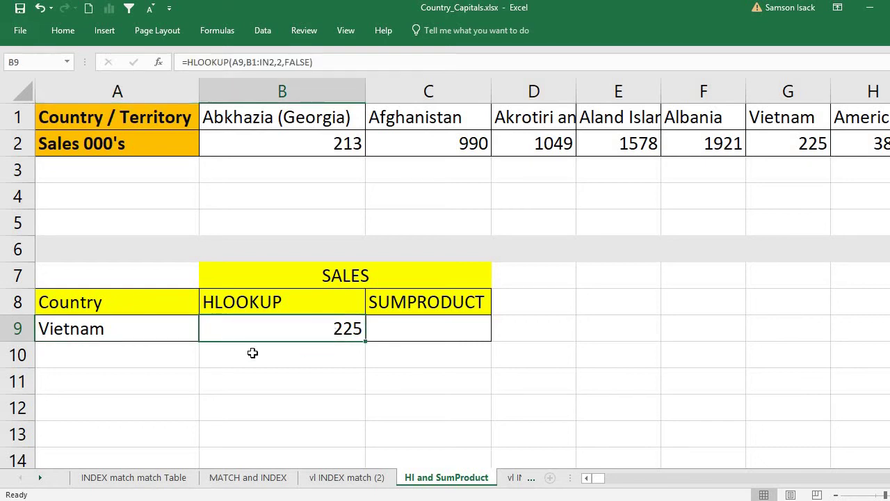
click(167, 336)
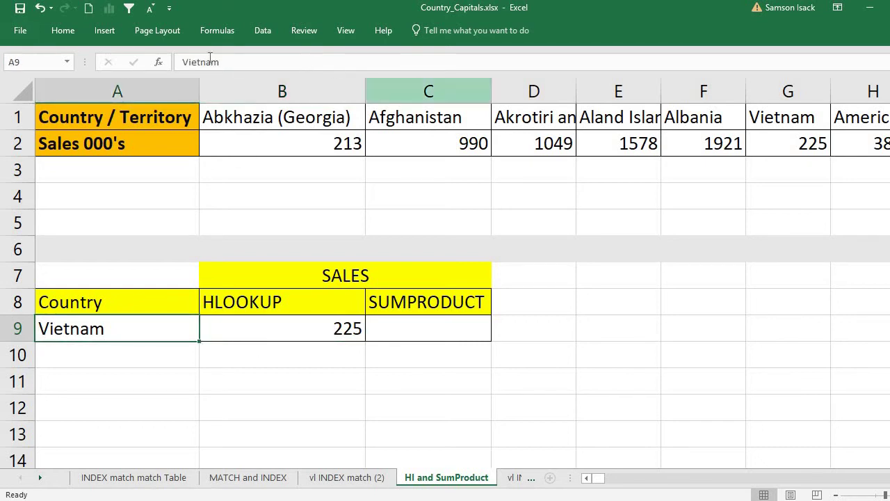
click(272, 34)
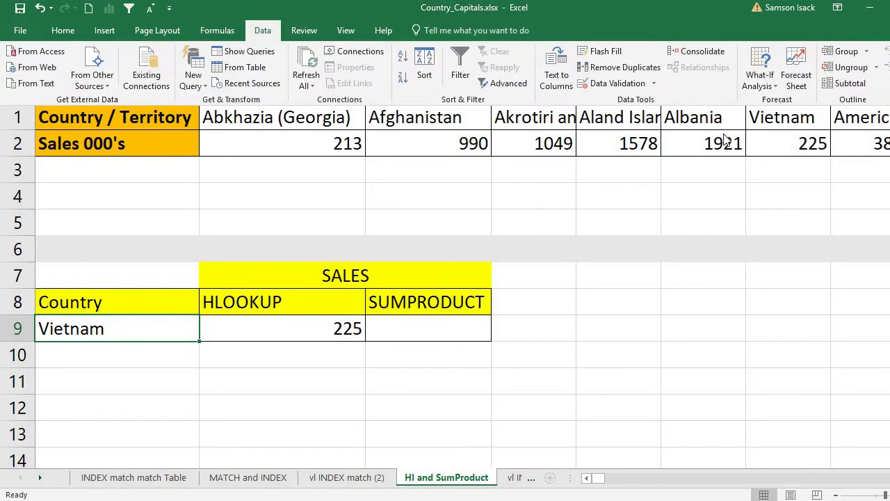
click(167, 338)
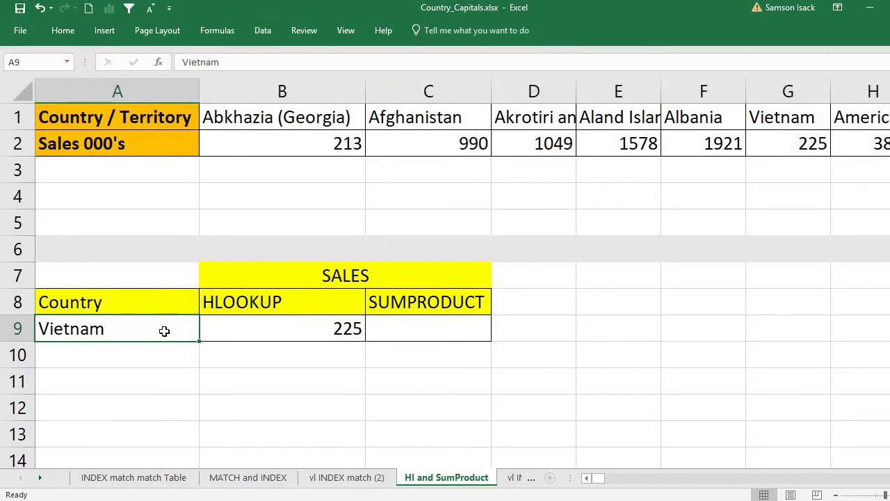
click(277, 35)
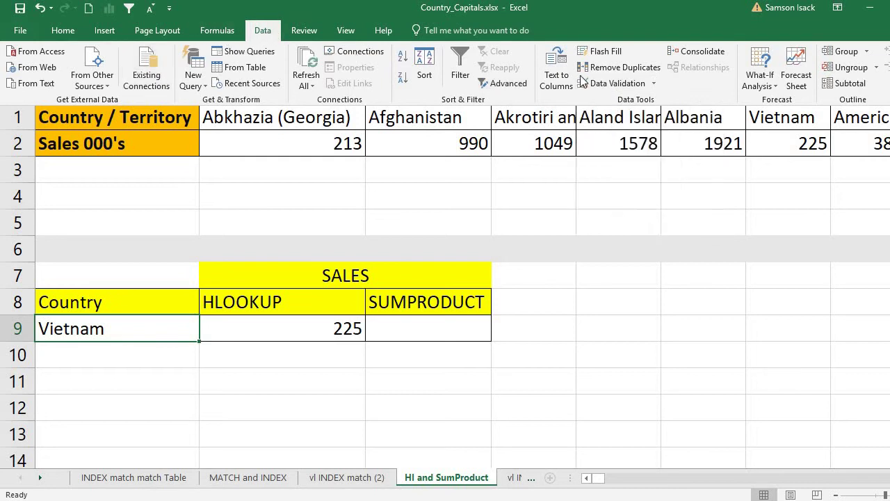
click(617, 85)
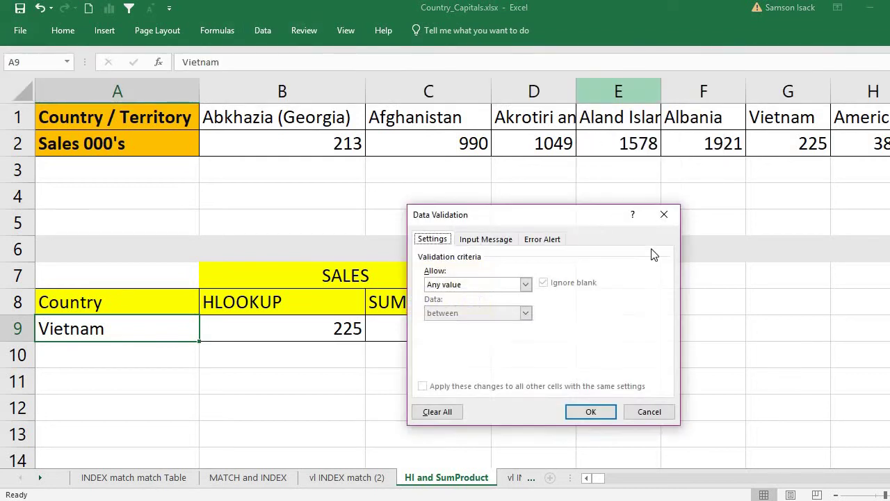
click(674, 216)
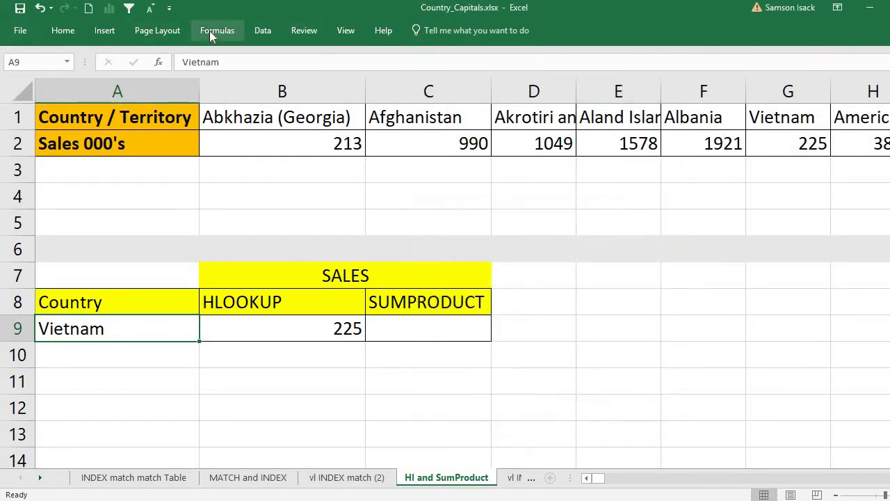
- Add List data validation to cell A9, using the country names in $B$1:$IN$1 as its source
click(262, 30)
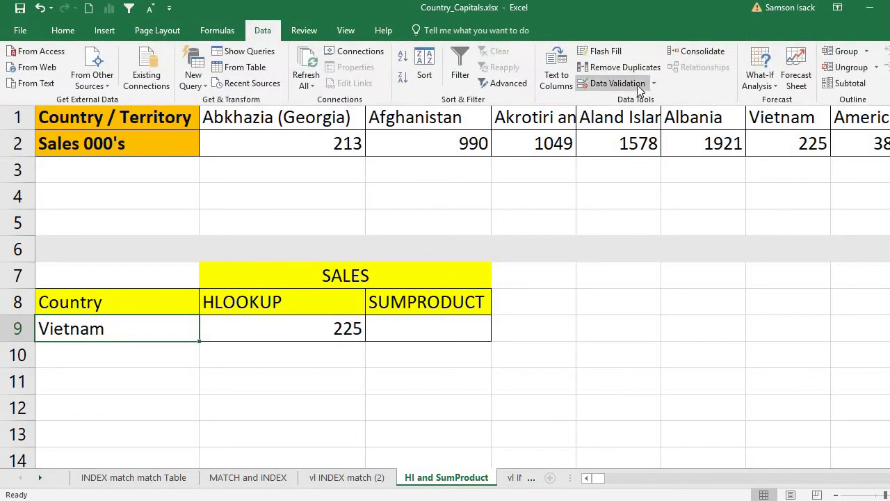
click(598, 94)
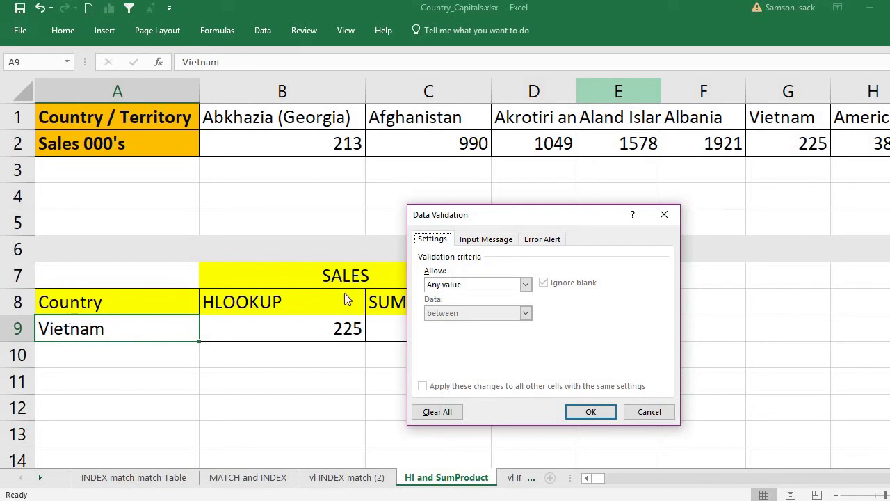
click(446, 285)
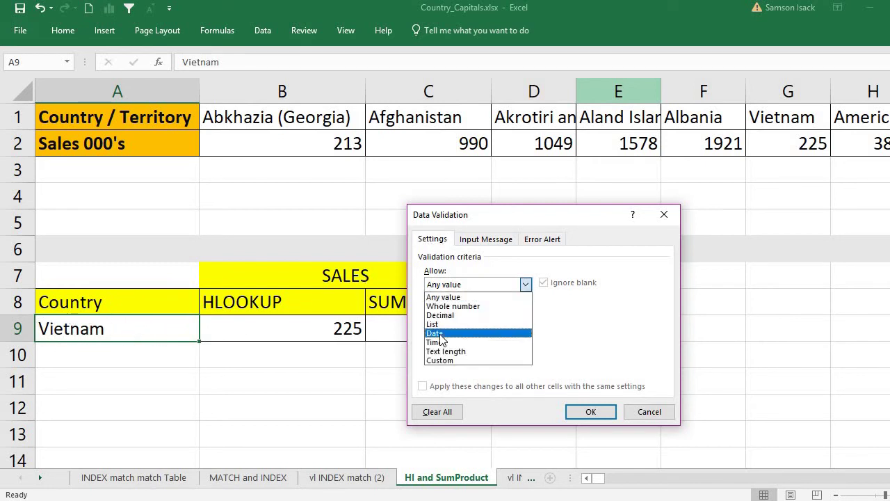
click(445, 324)
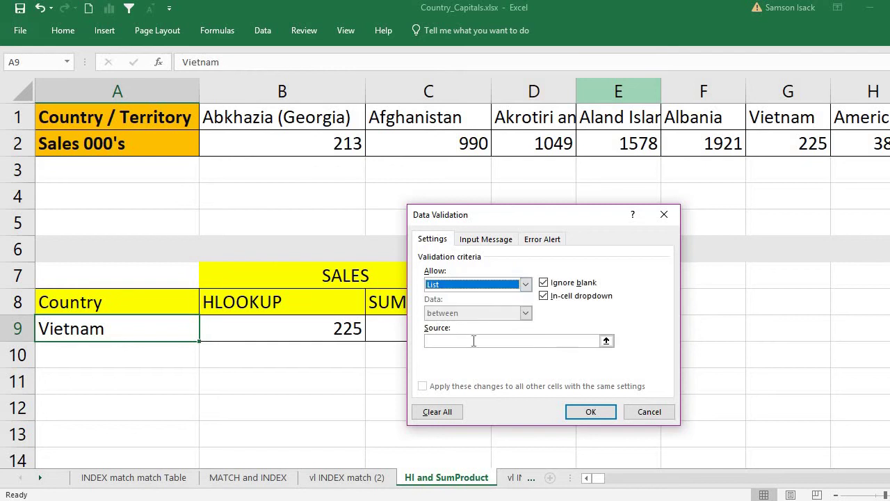
click(607, 341)
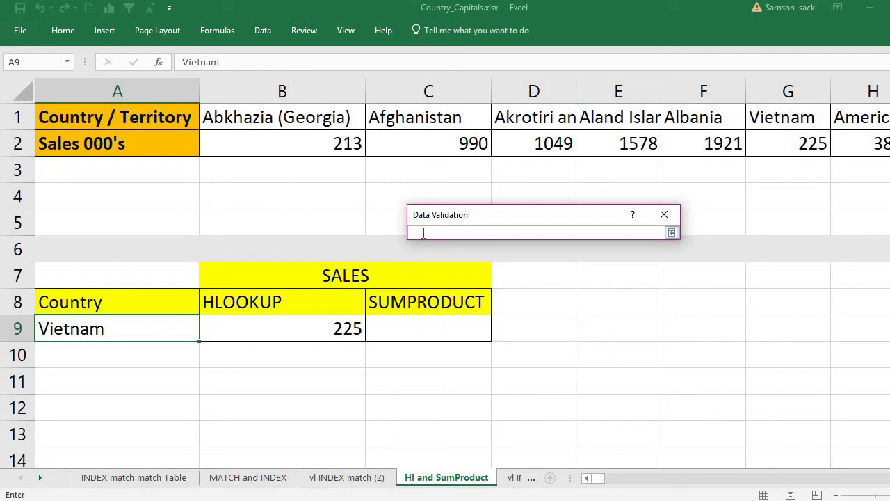
click(238, 116)
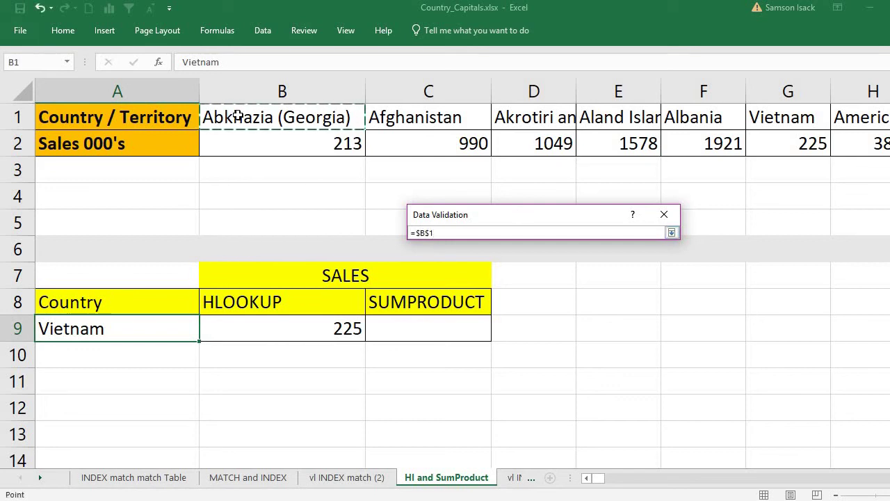
key(ctrl+shift+Right)
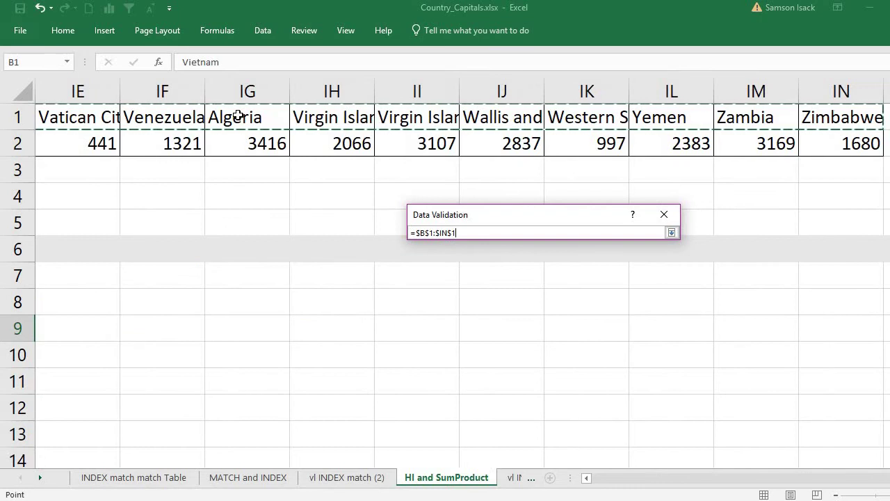
click(672, 232)
click(592, 414)
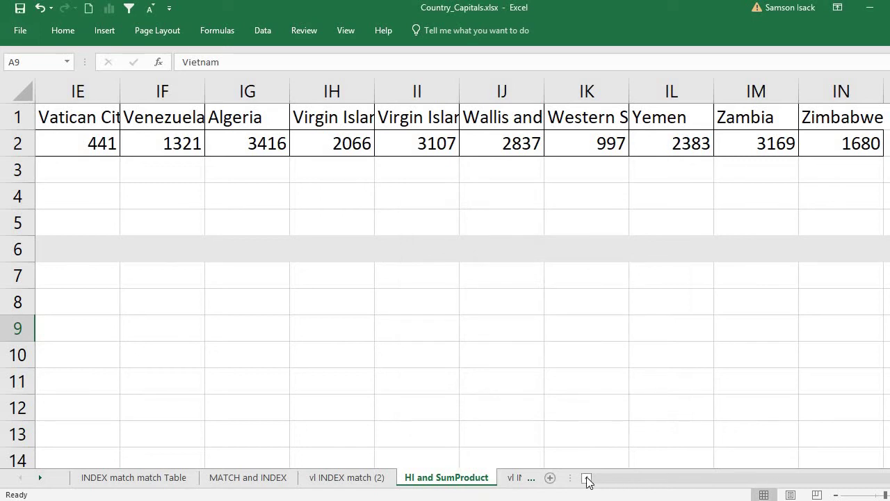
- Test the HLOOKUP formula by choosing Angola, Australia and Barbados in turn from the country list in A9
scroll(611, 487, left, 10)
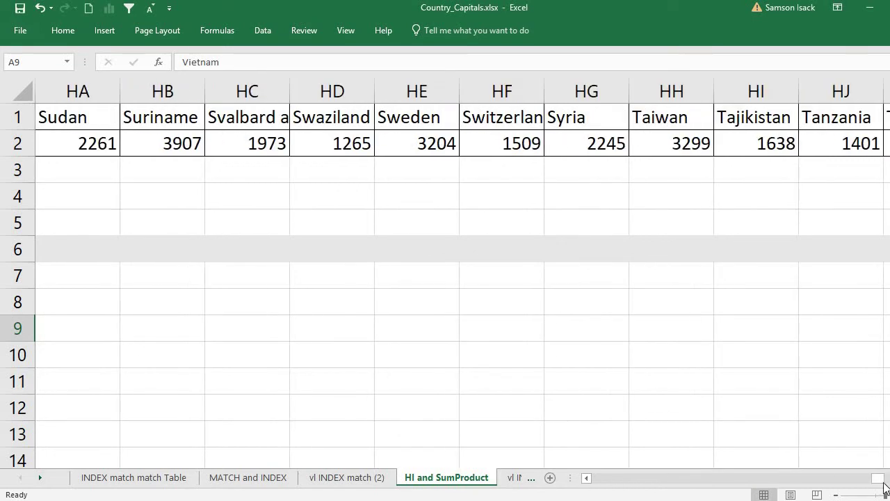
drag(884, 483, 592, 481)
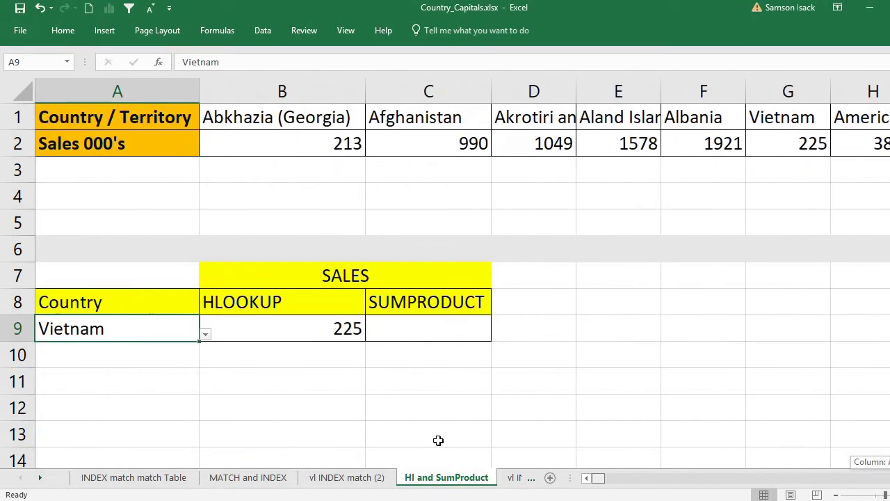
click(206, 334)
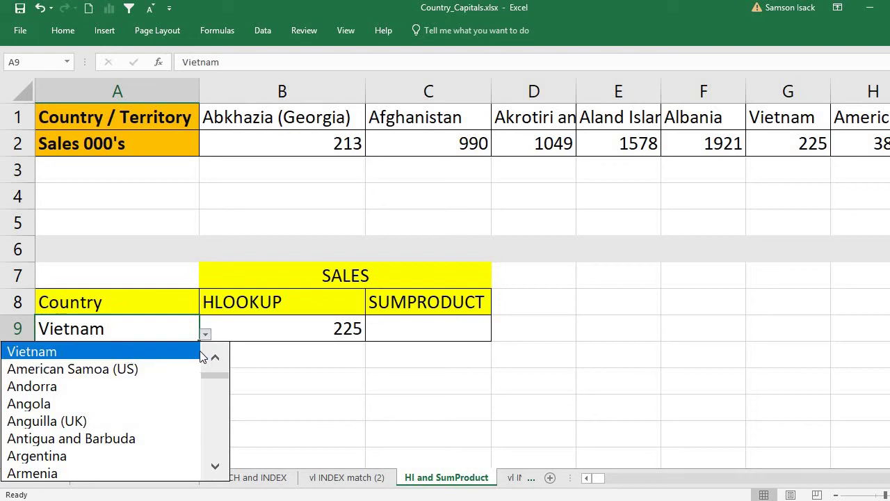
click(113, 401)
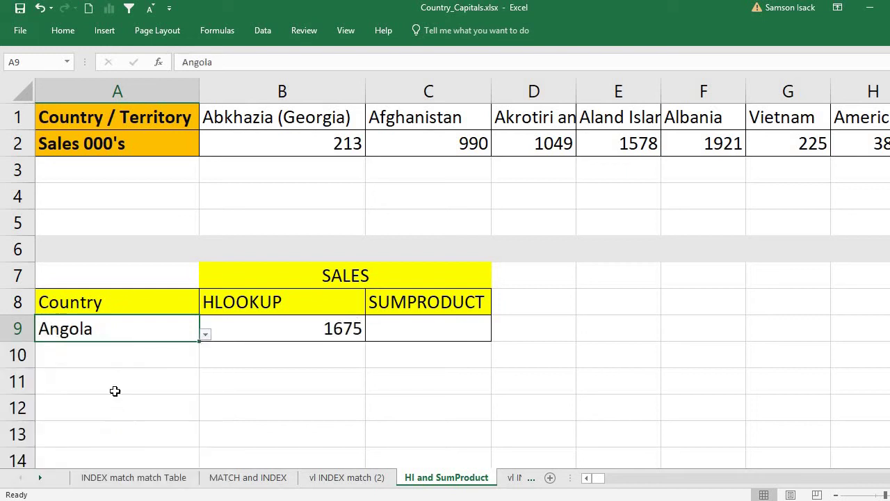
click(205, 334)
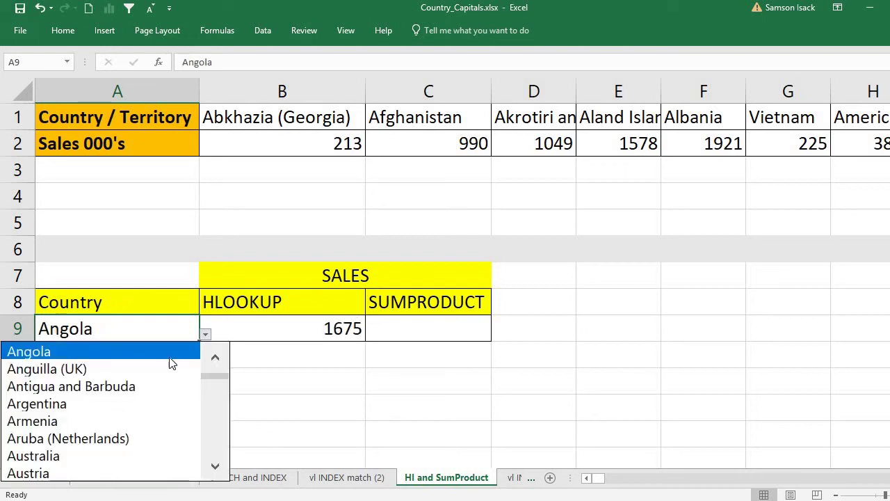
click(101, 456)
click(206, 335)
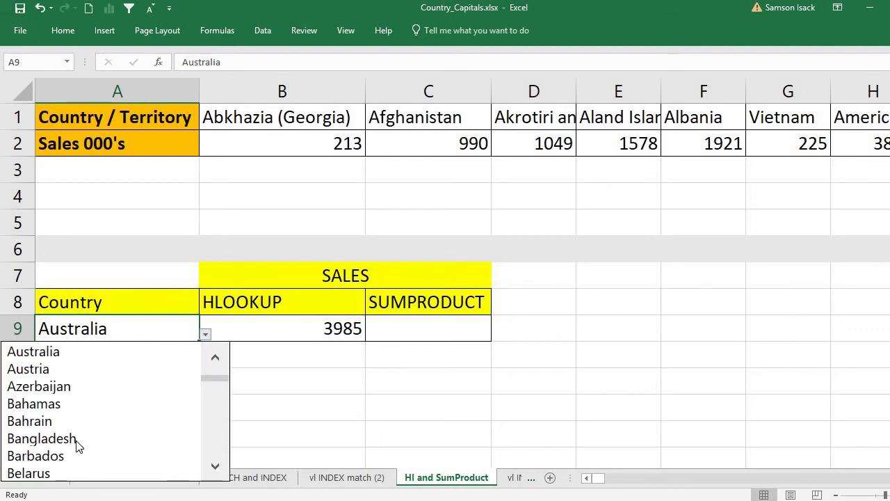
click(76, 455)
click(343, 331)
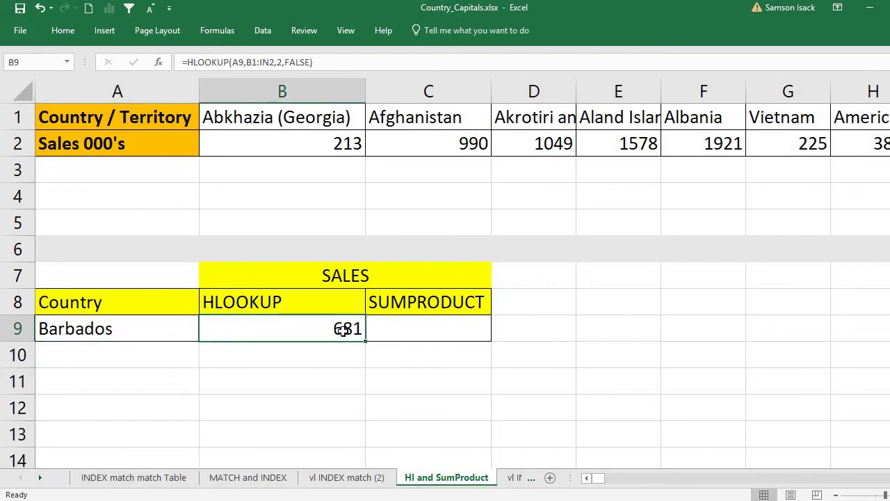
- Locate Austria's sales in cell Q2 and choose Austria from the country list in A9 to compare the HLOOKUP result
scroll(880, 480, right, 4)
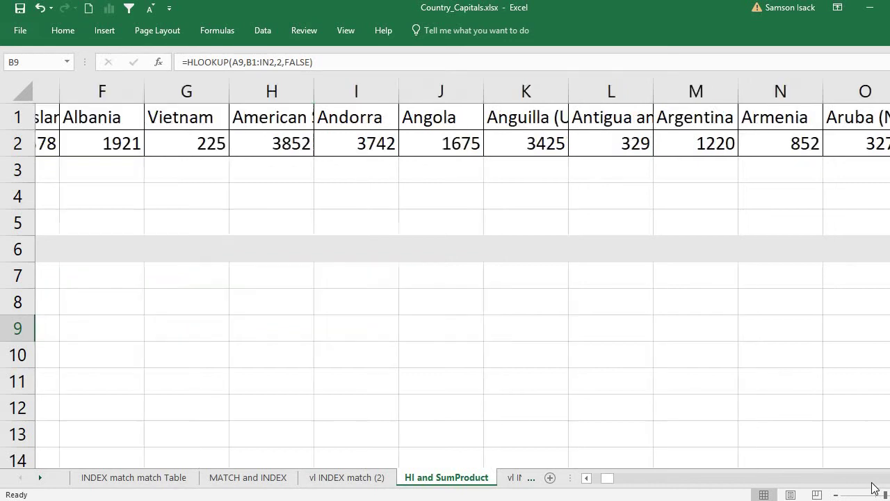
click(775, 154)
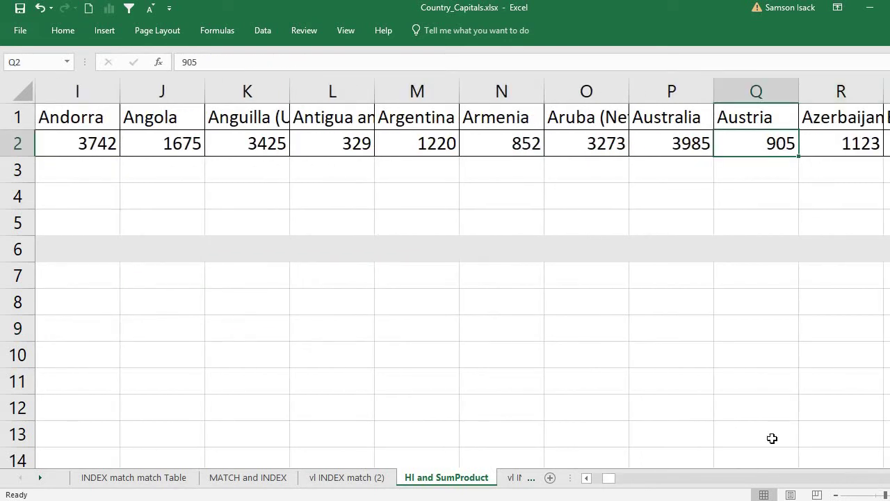
drag(609, 480, 575, 479)
click(177, 323)
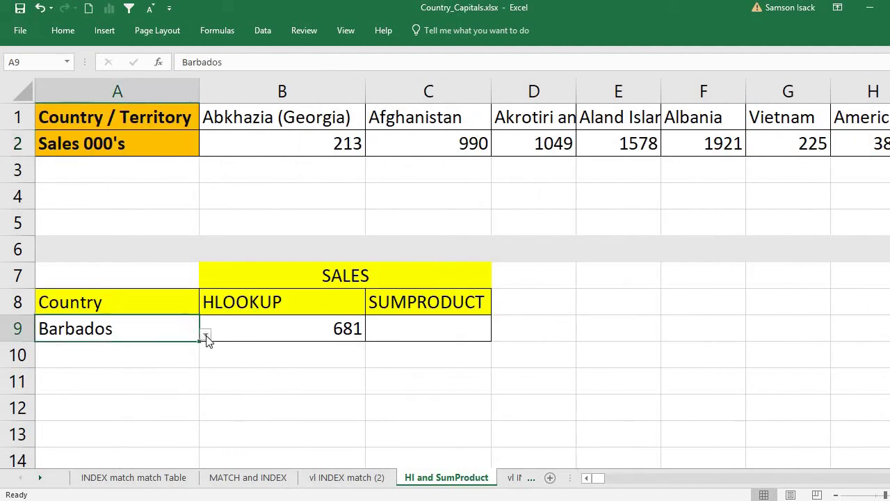
click(206, 335)
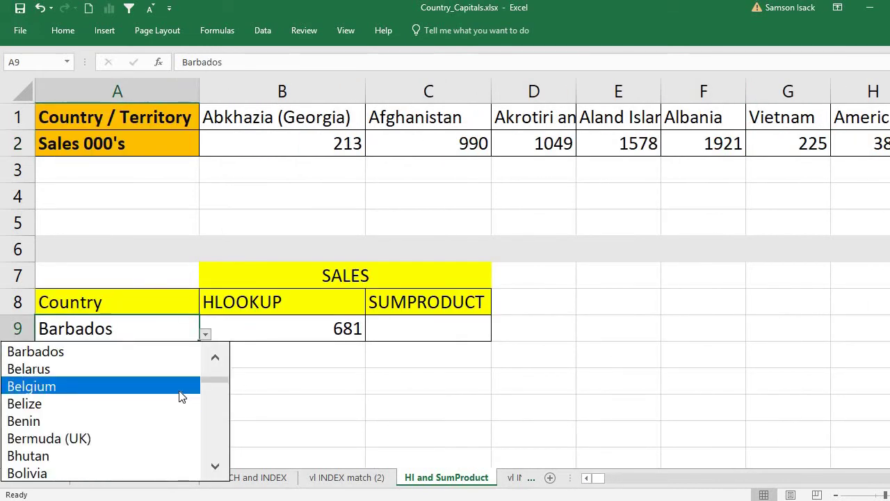
click(218, 356)
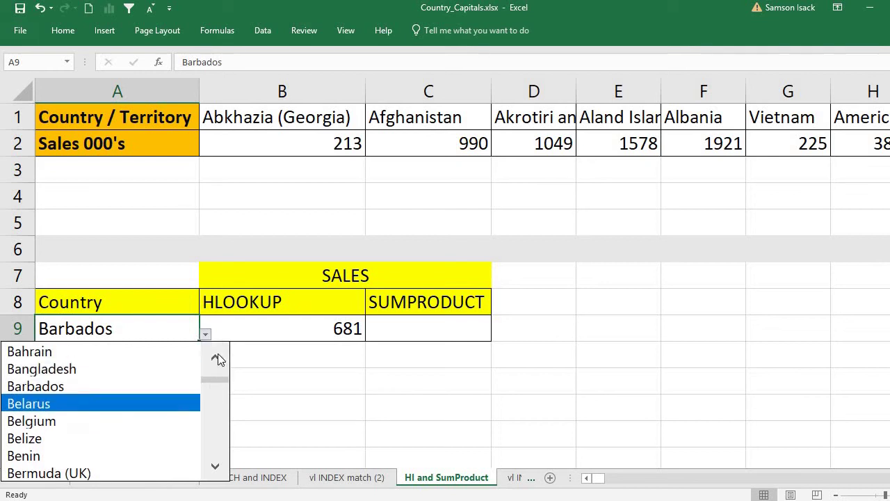
click(217, 358)
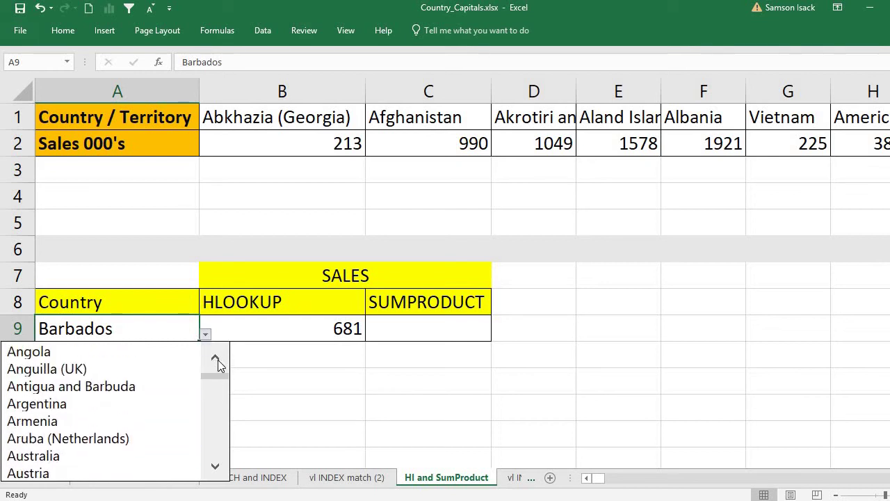
click(112, 472)
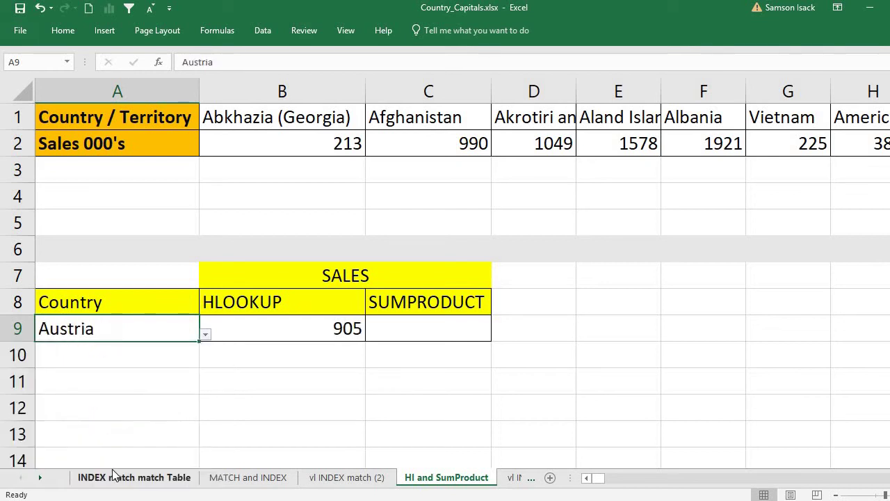
click(330, 334)
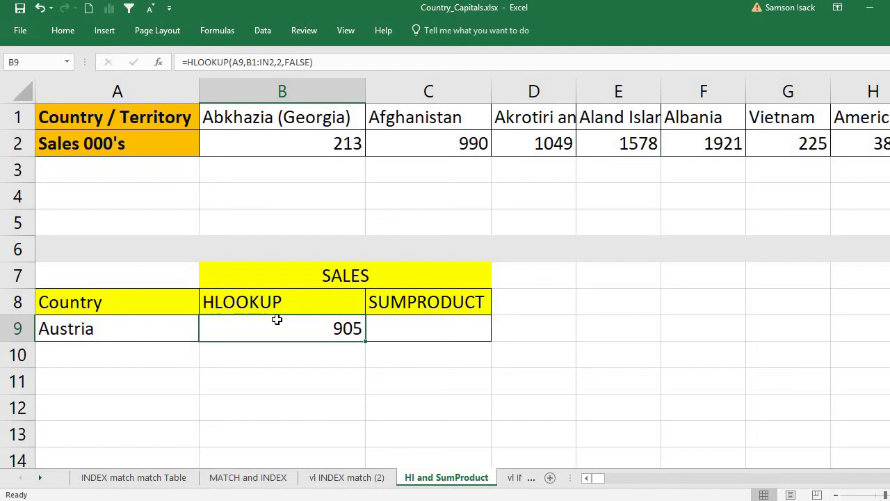
- Enter the label "Array 1" in cell E8, beside the sales lookup table
click(433, 333)
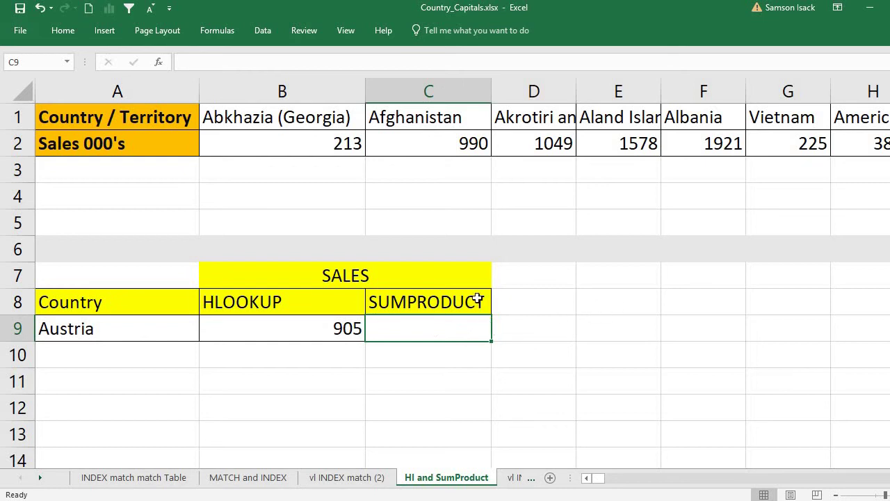
click(473, 298)
click(596, 306)
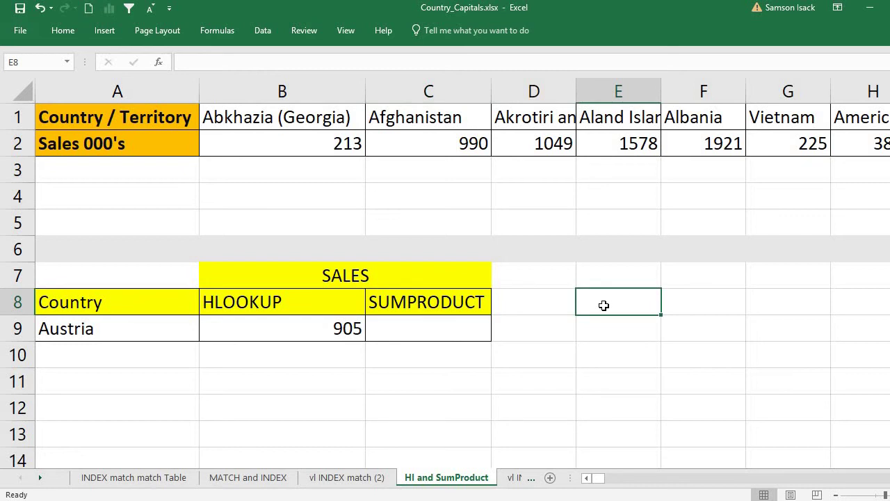
text(Array 1)
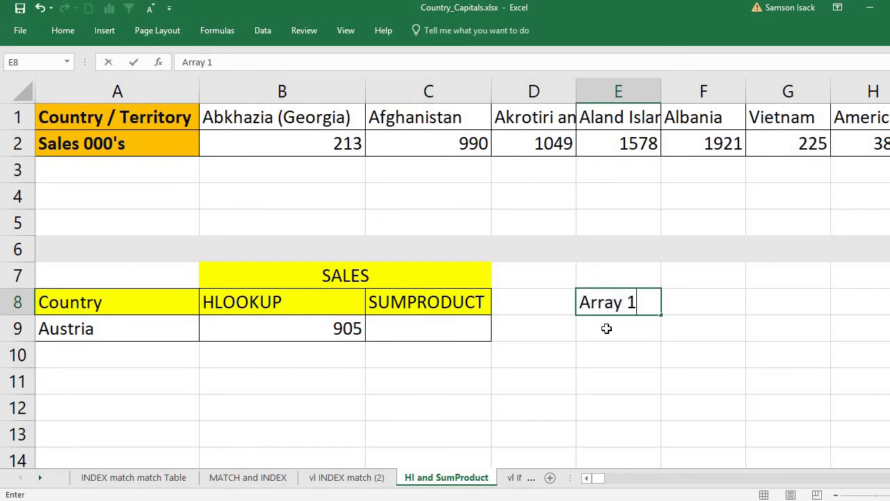
key(Return)
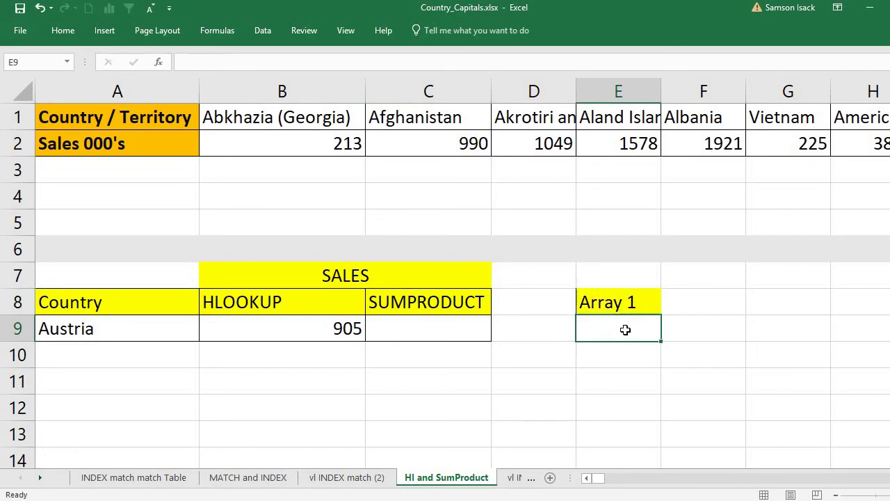
click(621, 302)
click(631, 344)
click(624, 327)
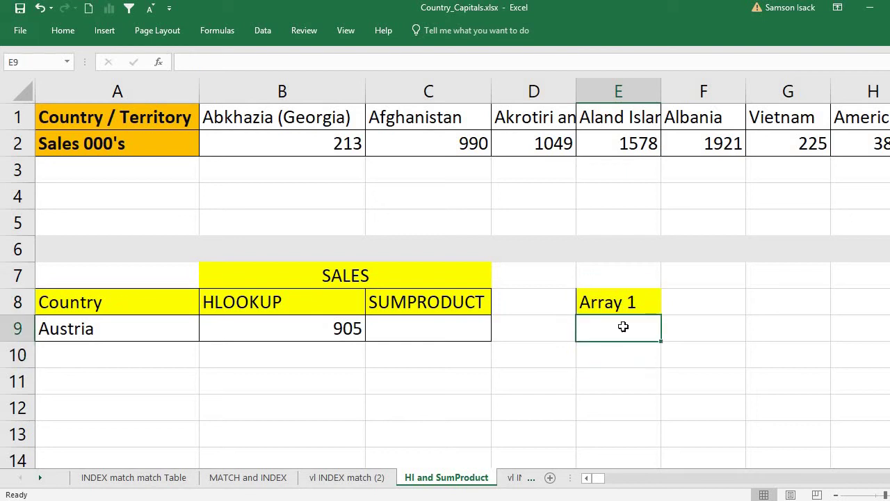
click(630, 302)
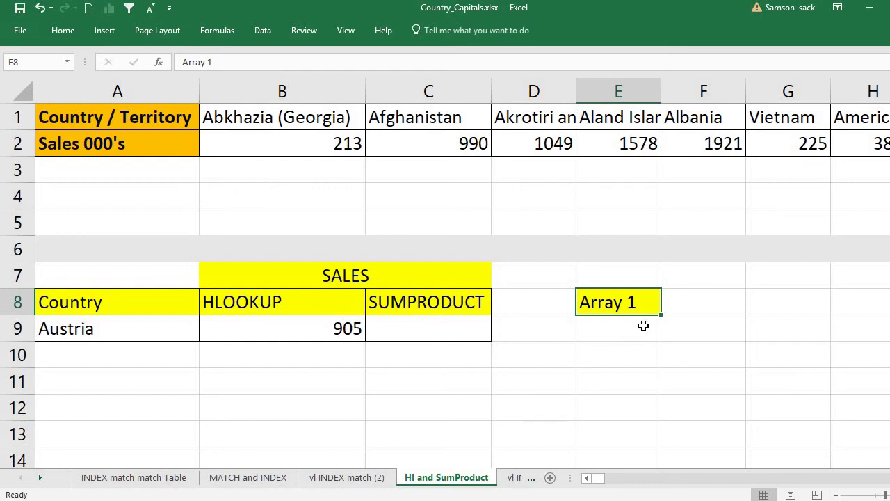
- Enter the label "Array 2" in cell E9
click(609, 326)
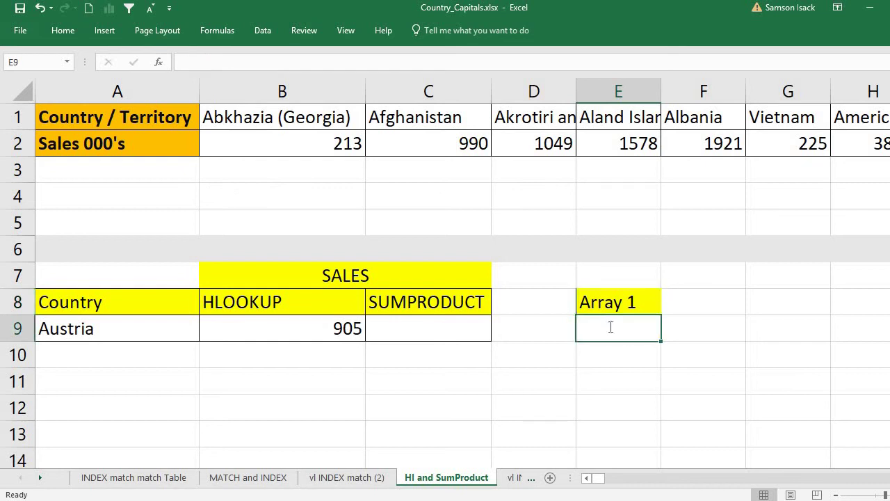
text(Array)
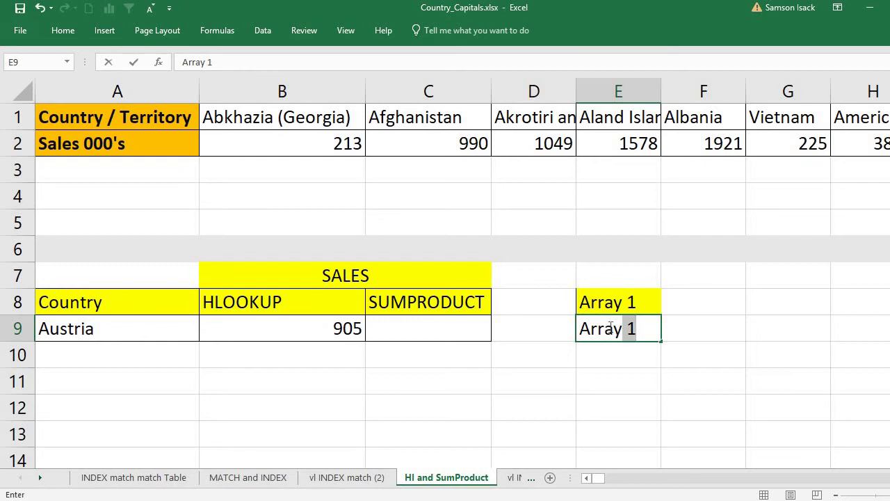
text(2)
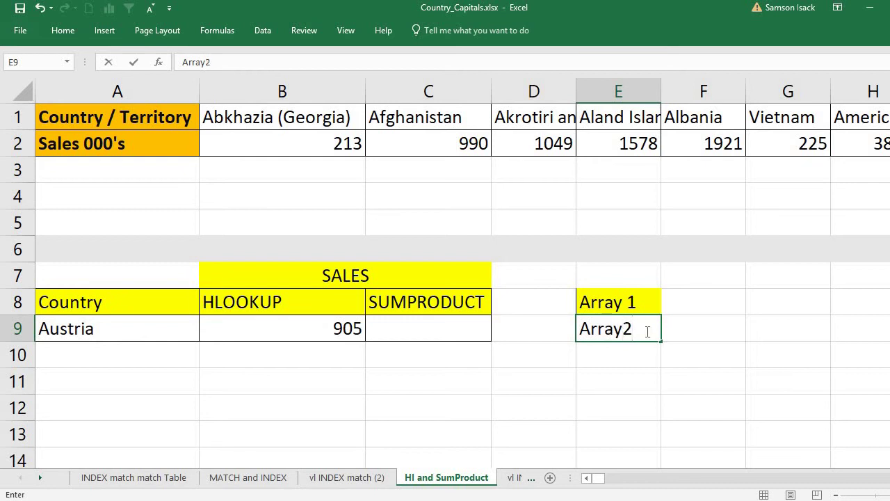
click(625, 328)
click(693, 325)
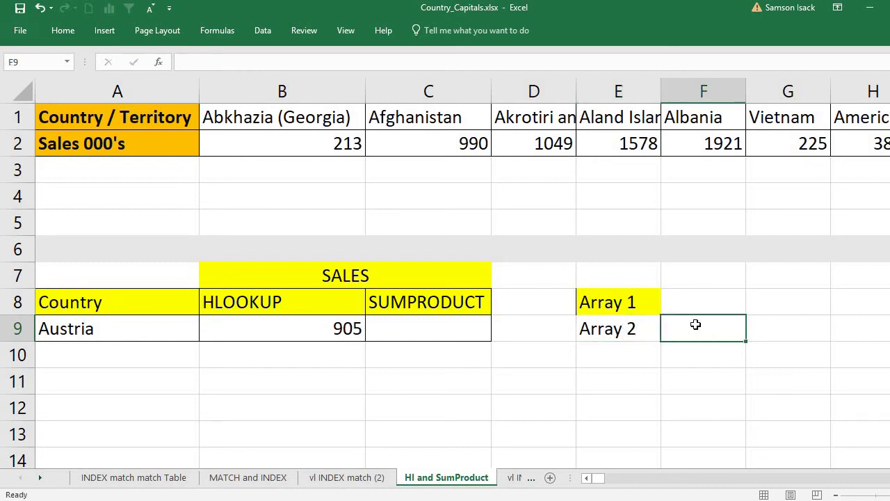
click(635, 335)
- Enter the values 1, 2 and 3 in F8:H8 as the Array 1 data
click(709, 290)
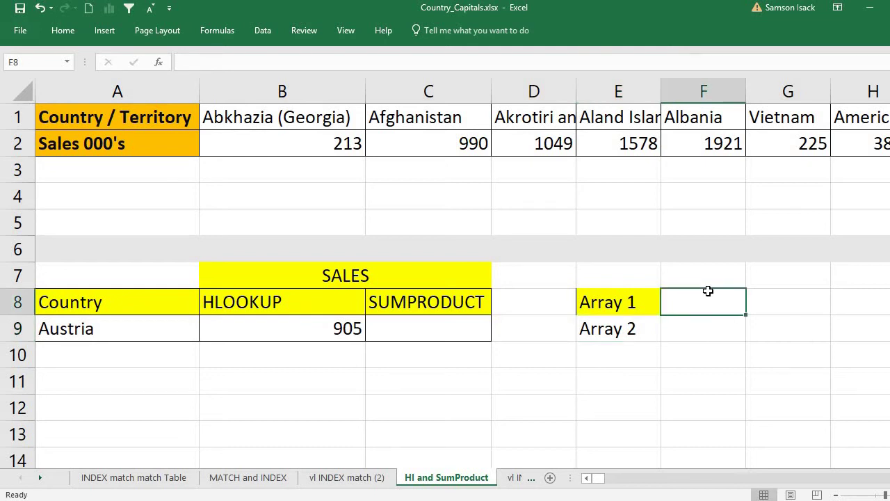
text(1)
click(789, 301)
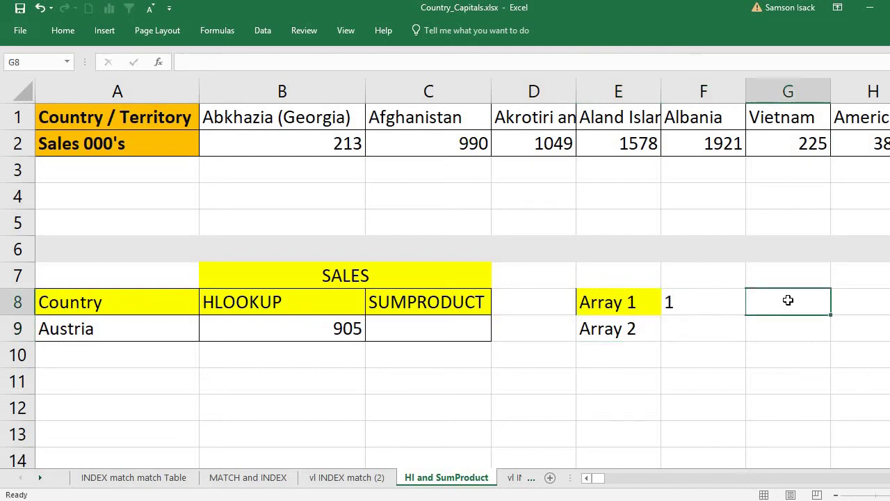
text(2)
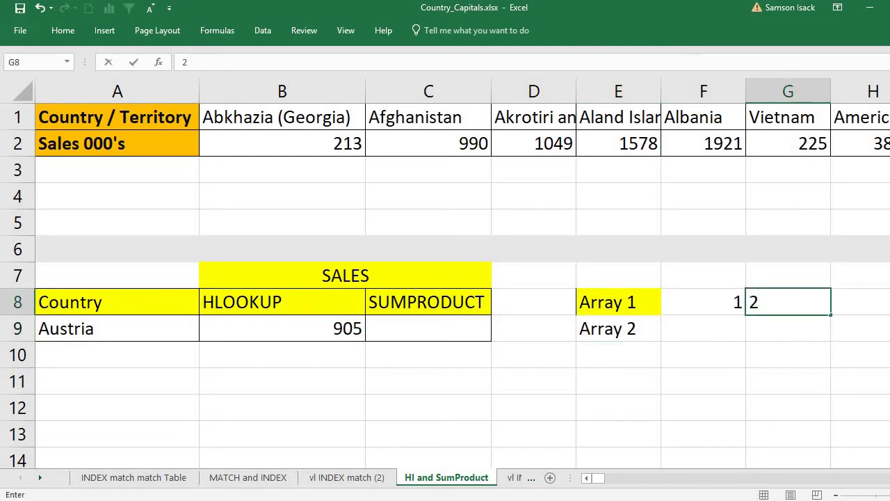
click(842, 303)
text(3)
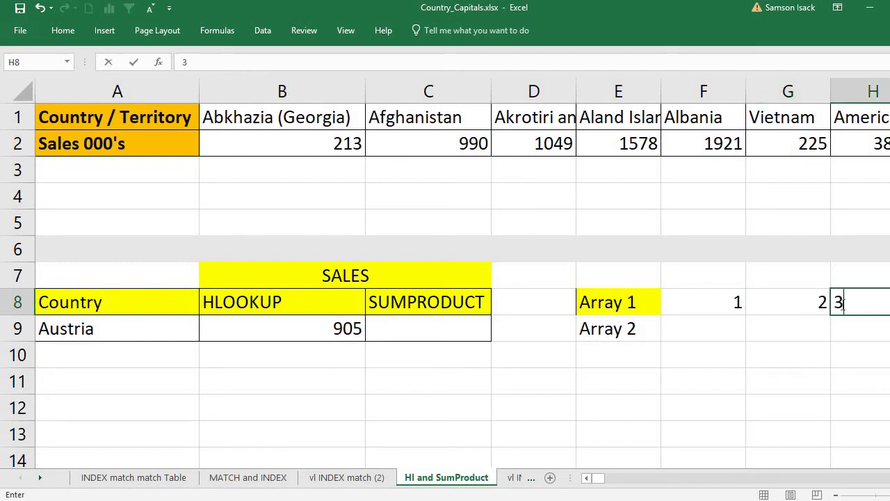
click(718, 326)
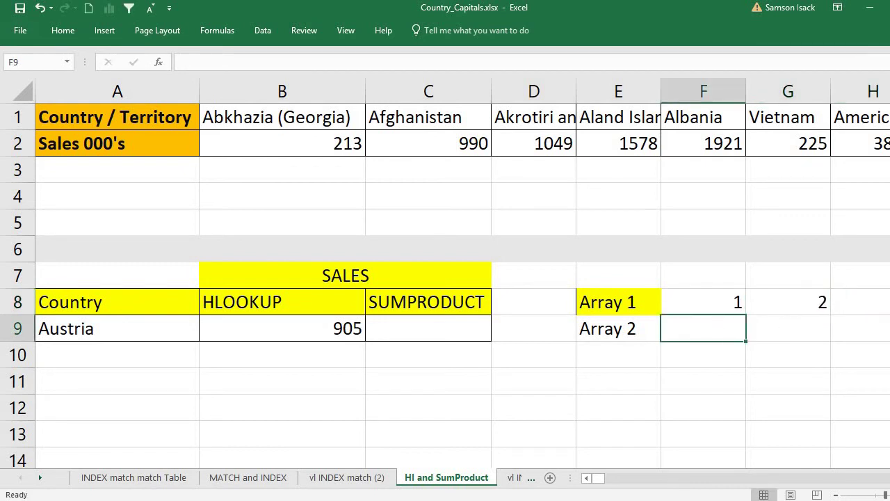
- Narrow columns G and H so that both example arrays fit in view
click(817, 91)
drag(831, 90, 788, 90)
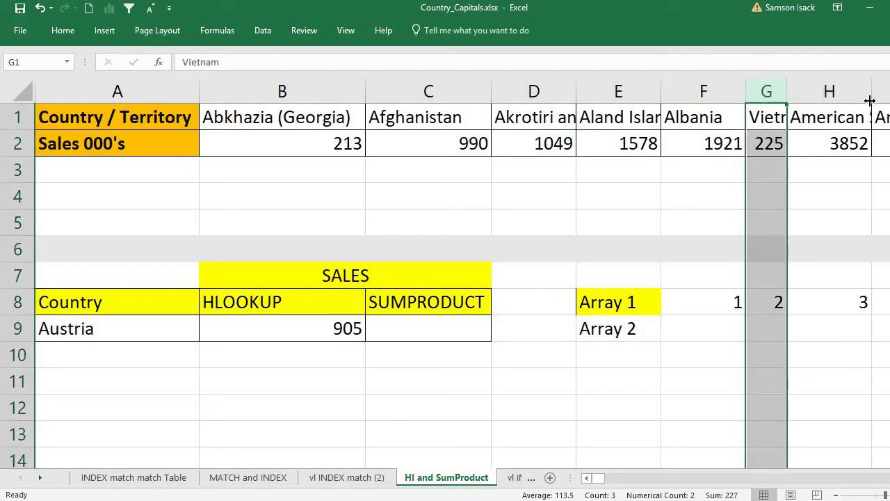
drag(869, 98, 835, 96)
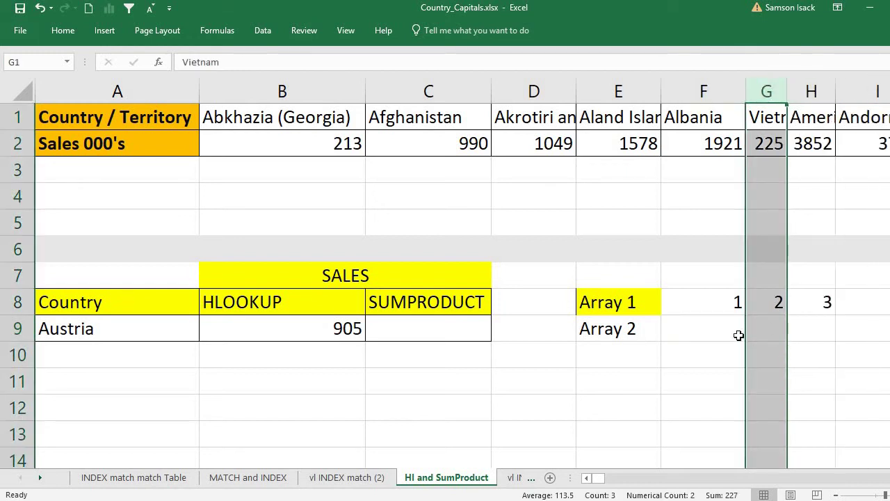
- Enter the values 4, 6 and 7 in F9:H9 as the Array 2 data
click(711, 328)
text(4)
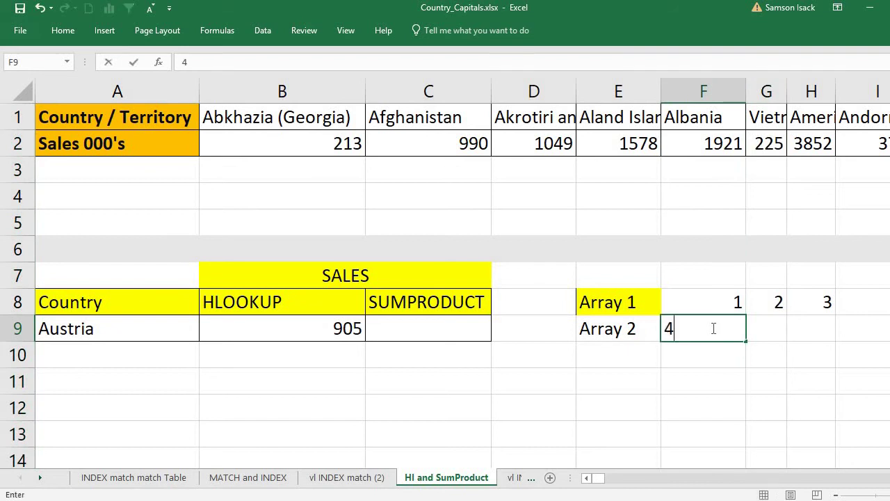
click(766, 326)
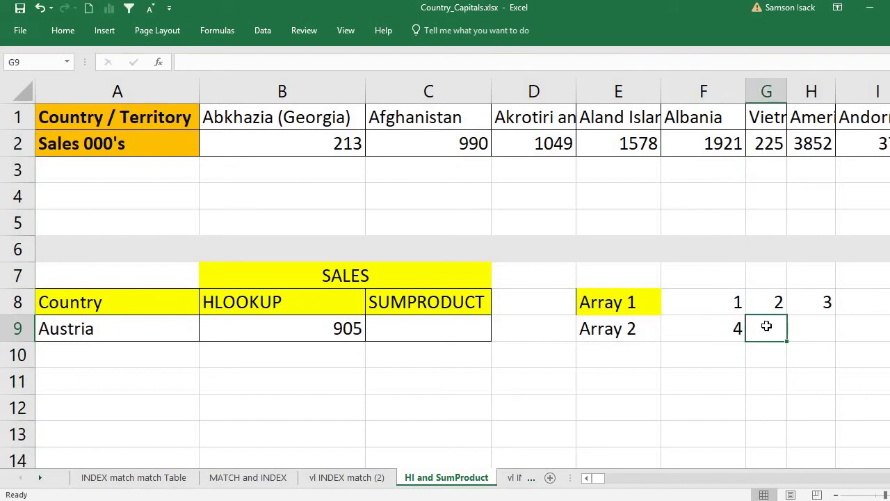
text(6)
click(811, 331)
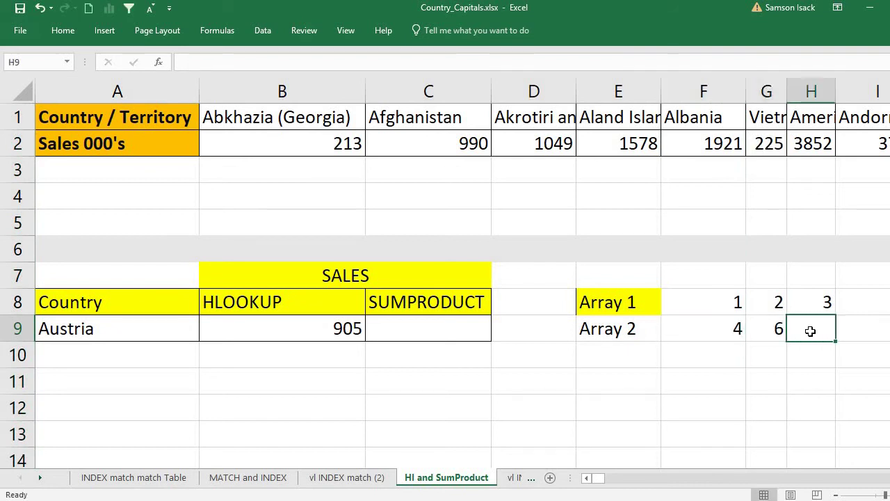
text(7)
click(715, 381)
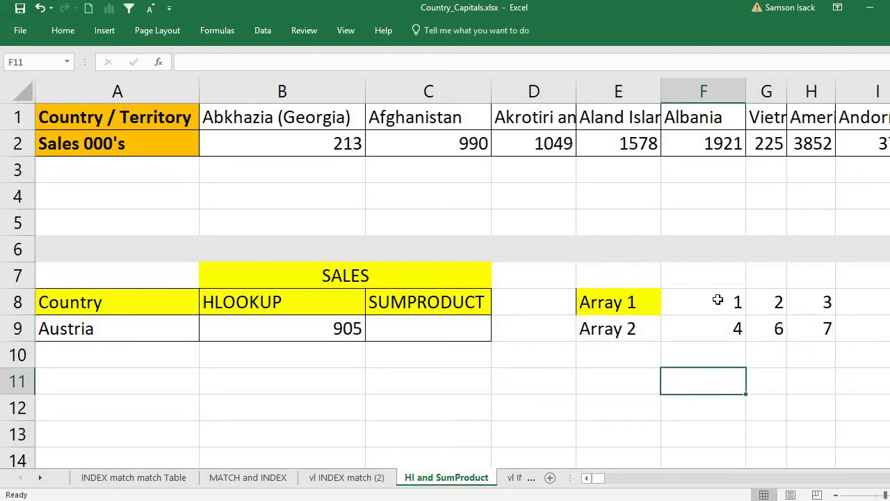
- Multiply the first pair of array values by entering =F8*F9 in cell F10
drag(616, 301, 824, 300)
drag(592, 330, 815, 331)
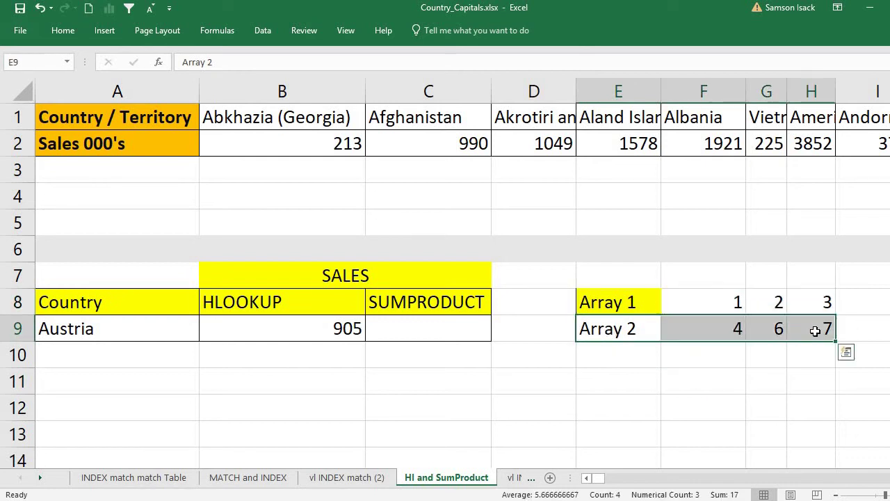
click(715, 306)
key(Down)
key(Up)
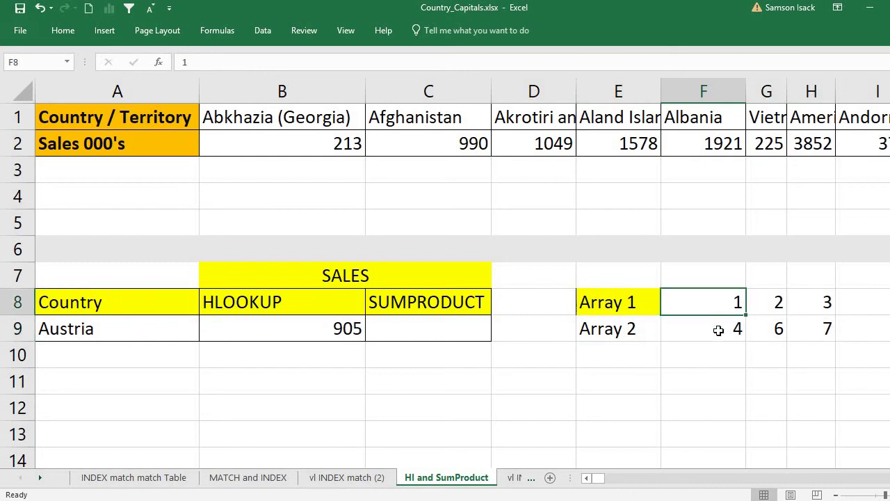
key(Down)
key(Down)
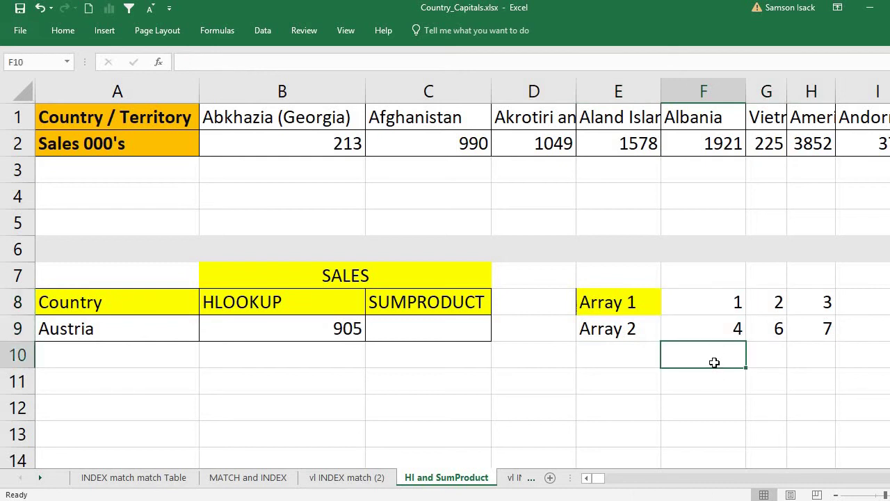
text(=)
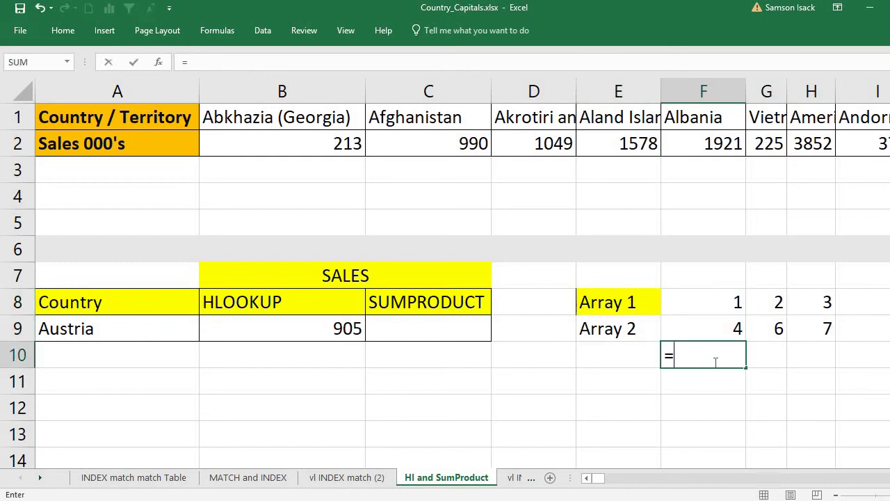
click(721, 293)
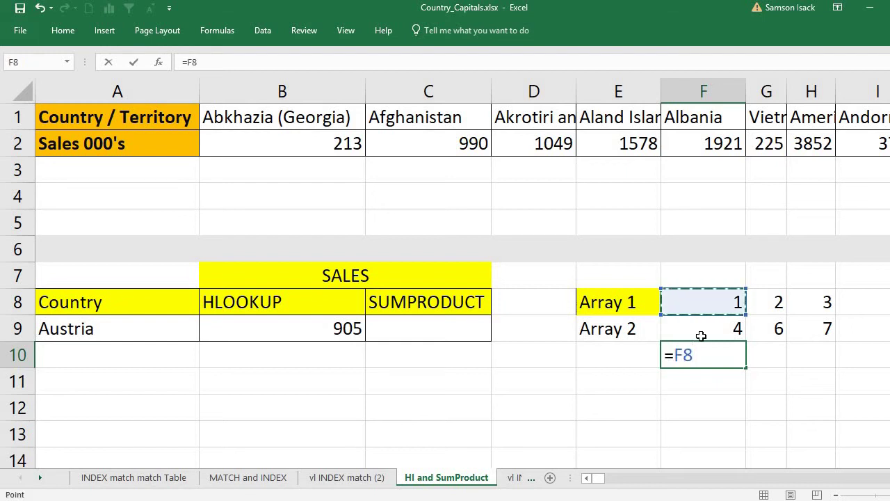
text(*)
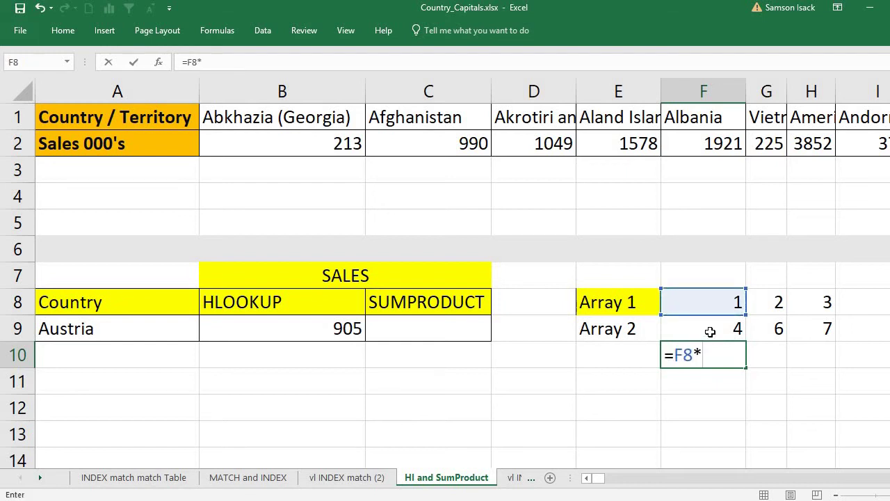
click(710, 332)
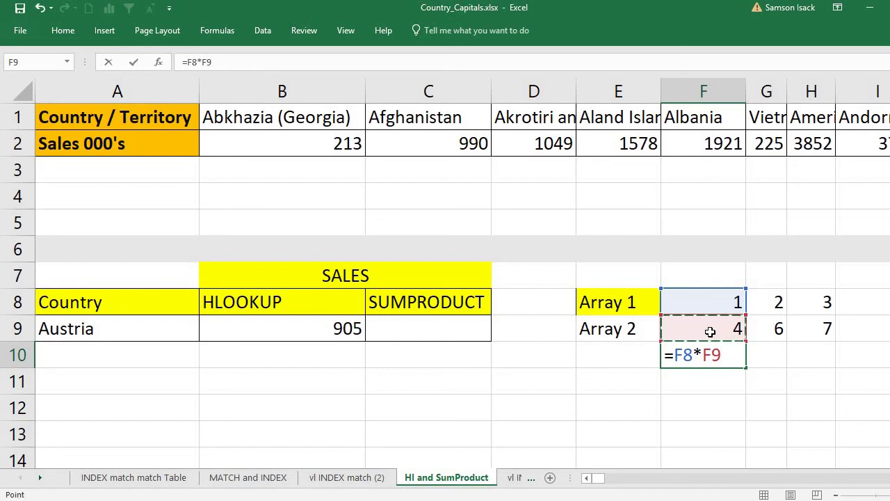
key(Return)
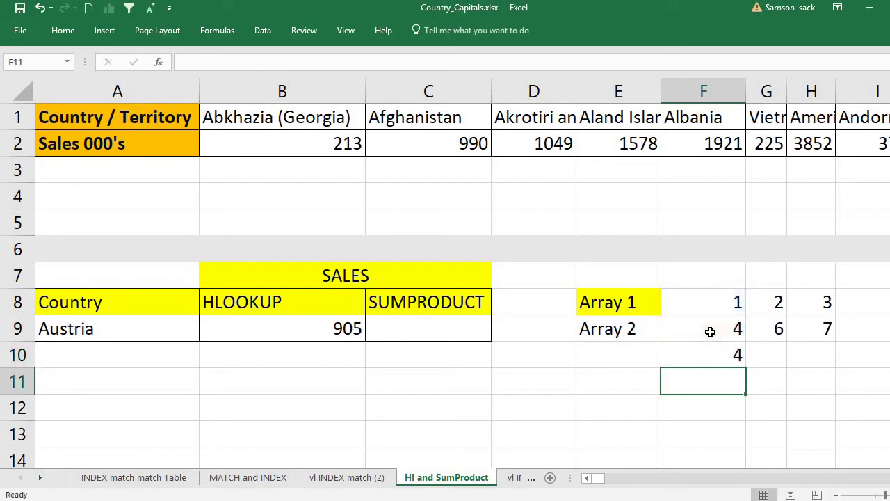
- Fill the F10 product formula across to H10 and check the products in G10 and H10 against the values above
click(730, 360)
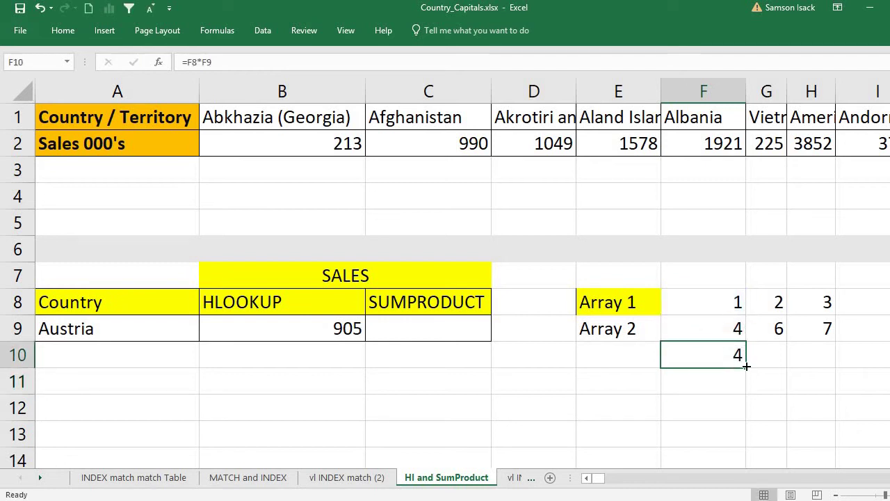
drag(747, 366, 817, 366)
click(772, 357)
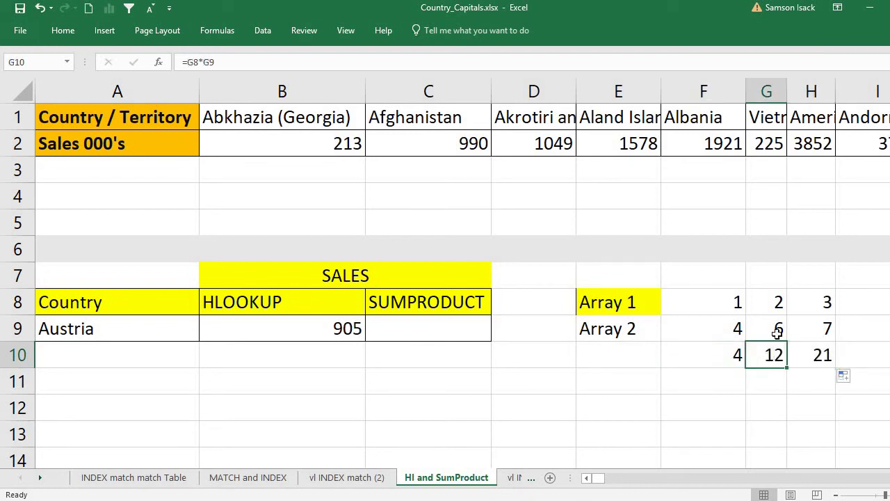
click(777, 301)
click(777, 326)
click(774, 356)
click(821, 305)
click(820, 327)
click(821, 354)
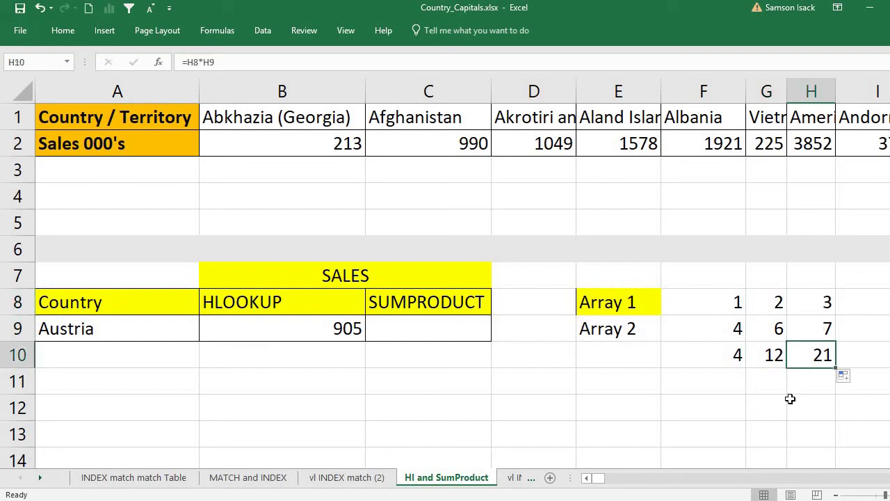
- Add up the three products in cell I10 with the formula =SUM(F10:H10)
drag(728, 353, 825, 354)
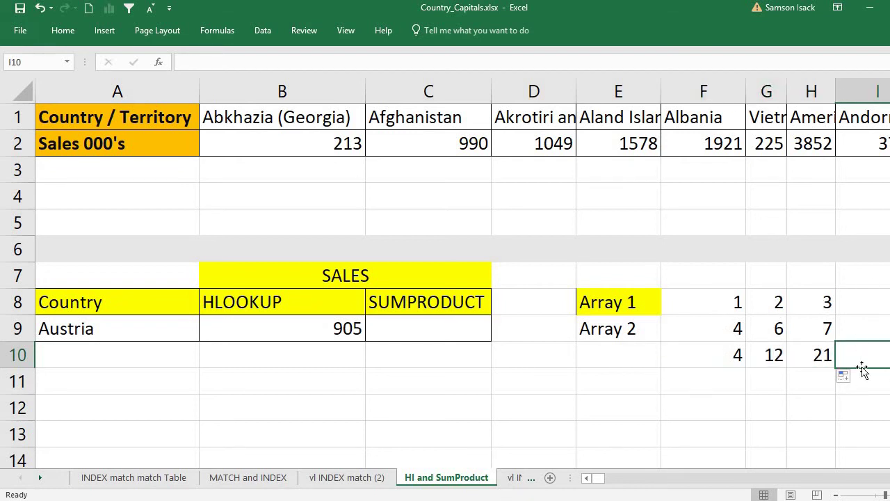
text(=sum()
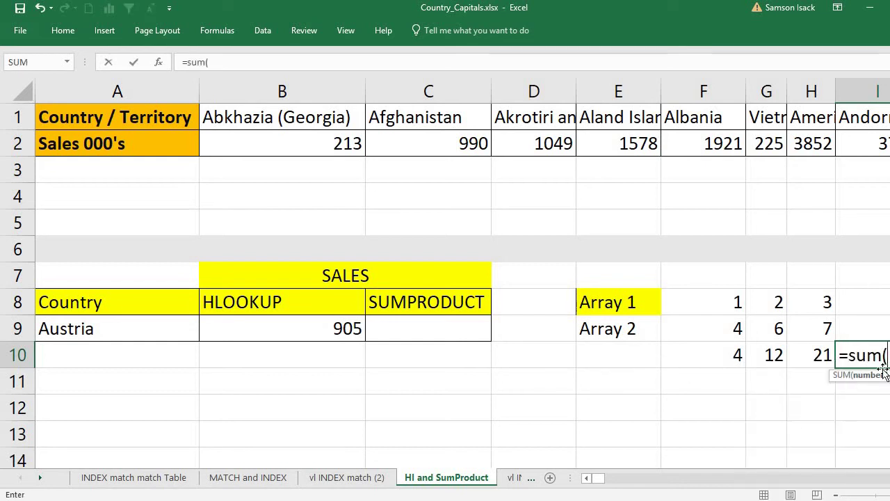
drag(717, 355, 796, 357)
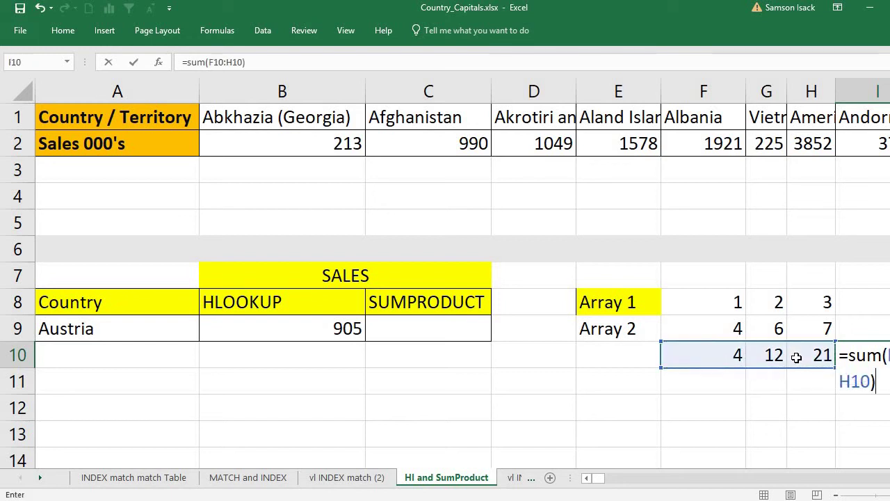
key(Return)
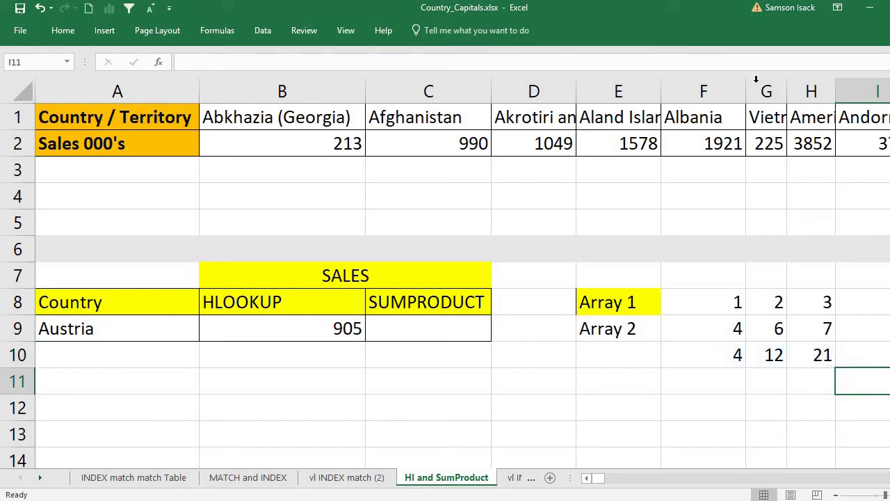
- Narrow column F so that column I fits in view, and check the total in I10 against the products in F10:H10
drag(746, 91, 710, 102)
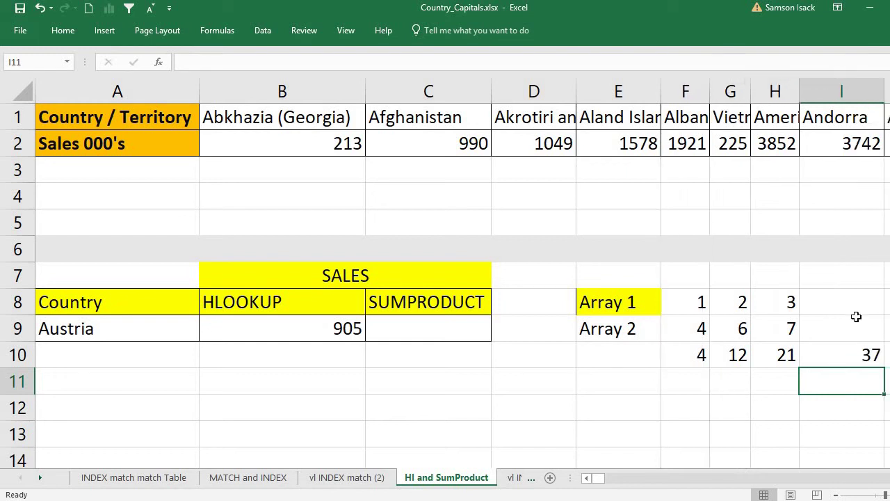
click(834, 354)
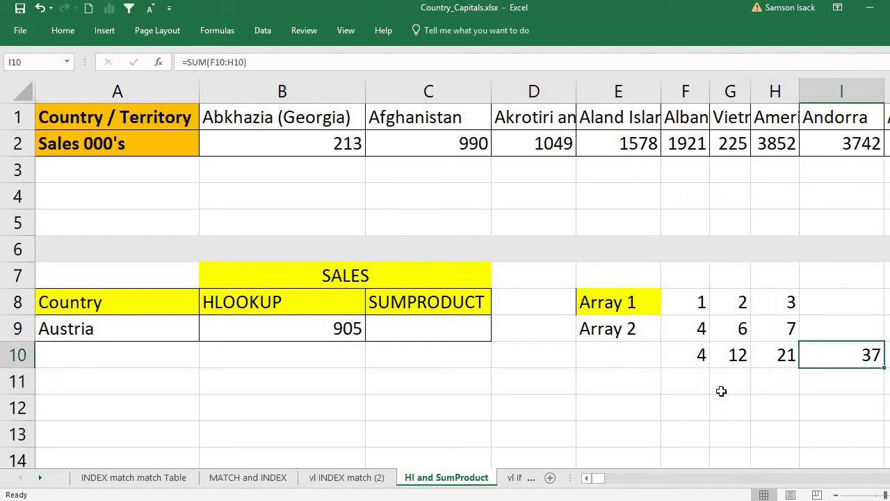
drag(701, 356, 782, 353)
click(840, 363)
click(700, 389)
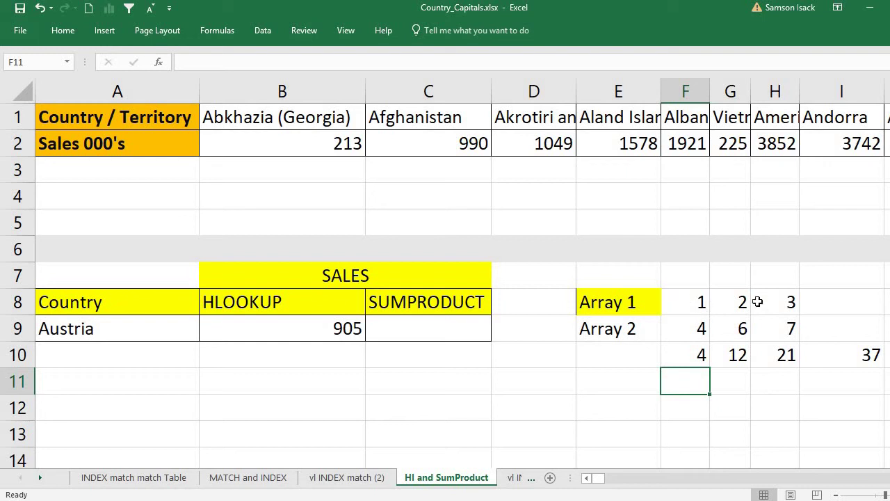
- Calculate the sum of products of both example arrays in cell I11 with =SUMPRODUCT(F8:H8,F9:H9)
click(815, 385)
text(=)
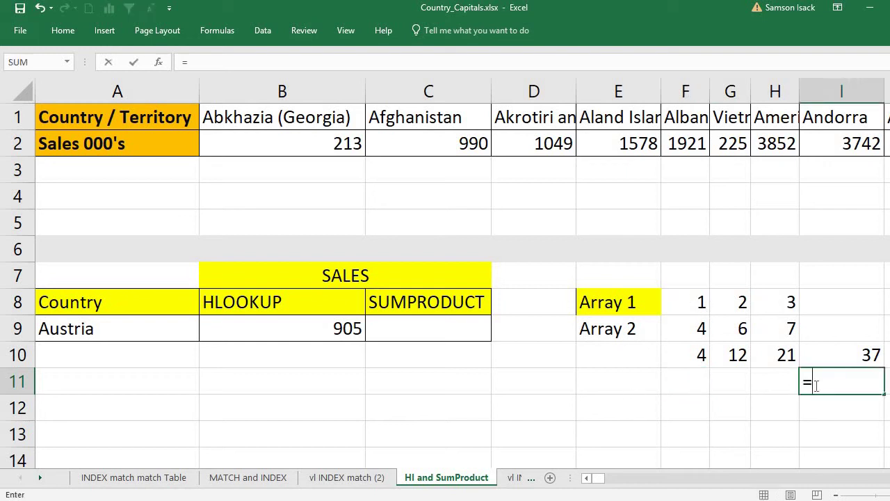
text(SUMPRO)
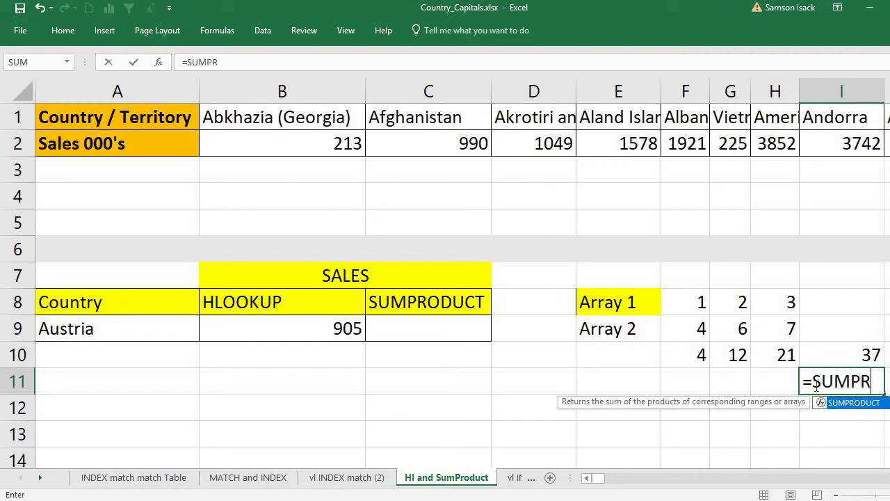
double_click(866, 403)
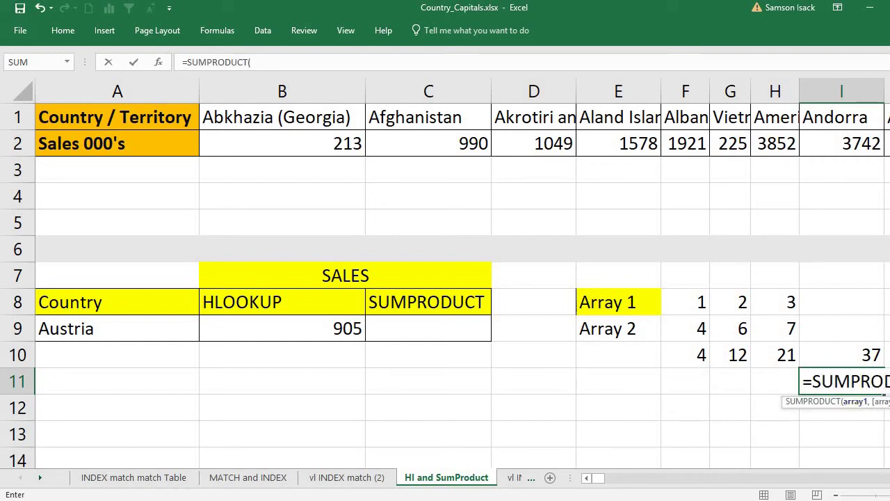
scroll(785, 378, right, 2)
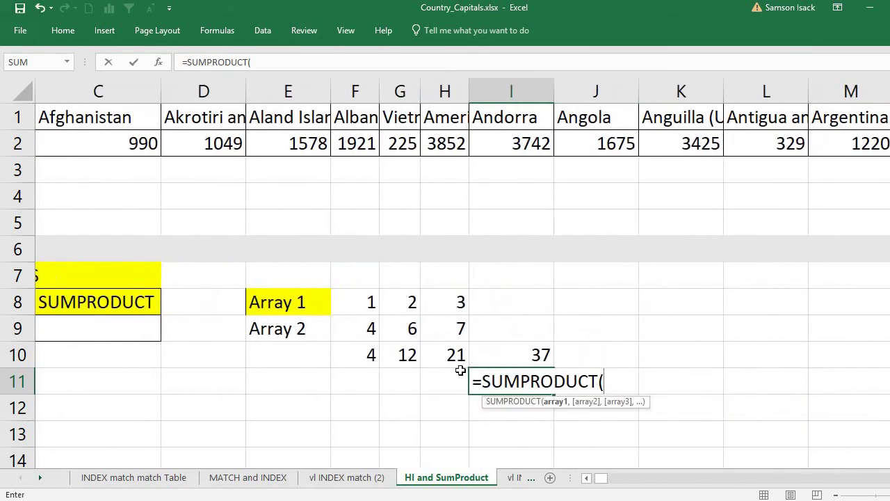
drag(364, 302, 457, 306)
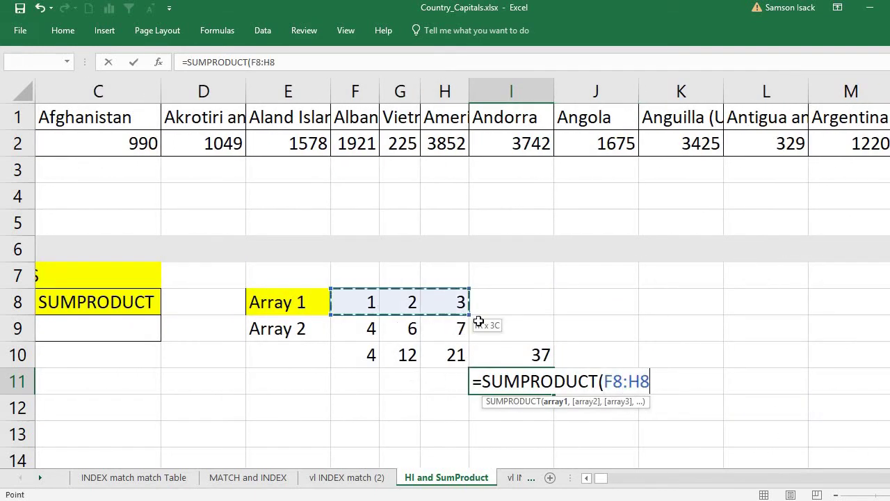
text(,)
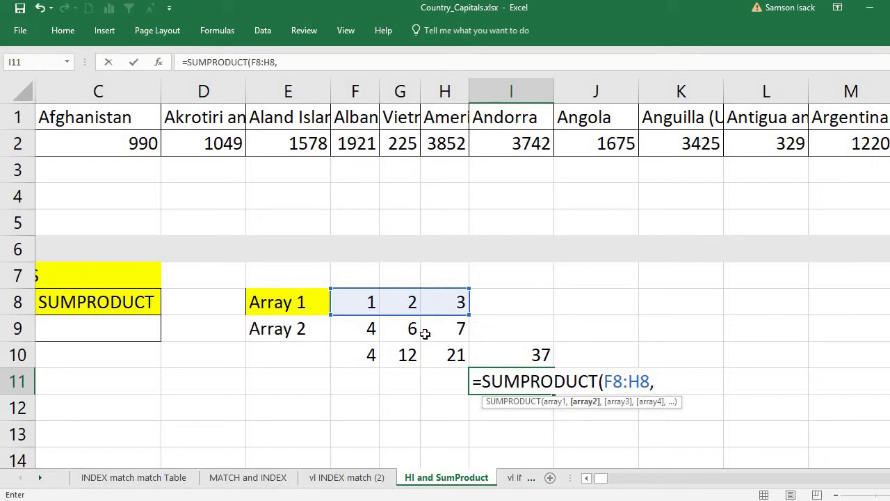
drag(355, 331, 452, 331)
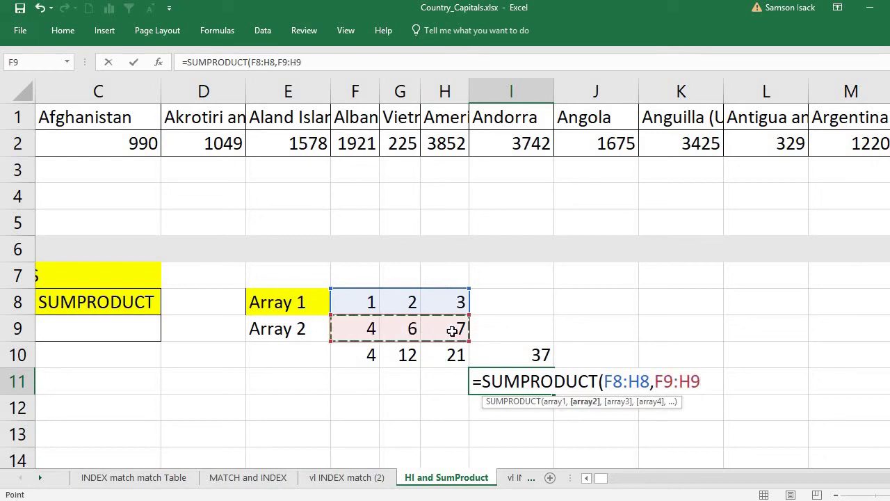
text())
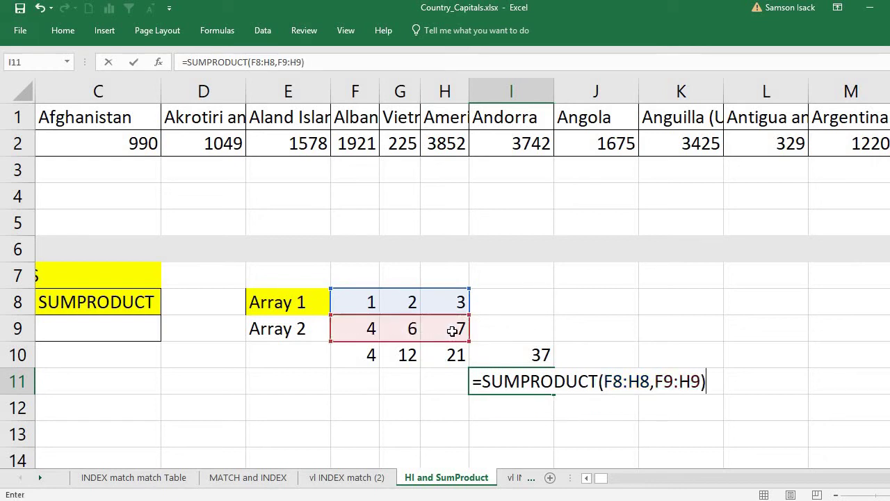
key(Return)
click(505, 376)
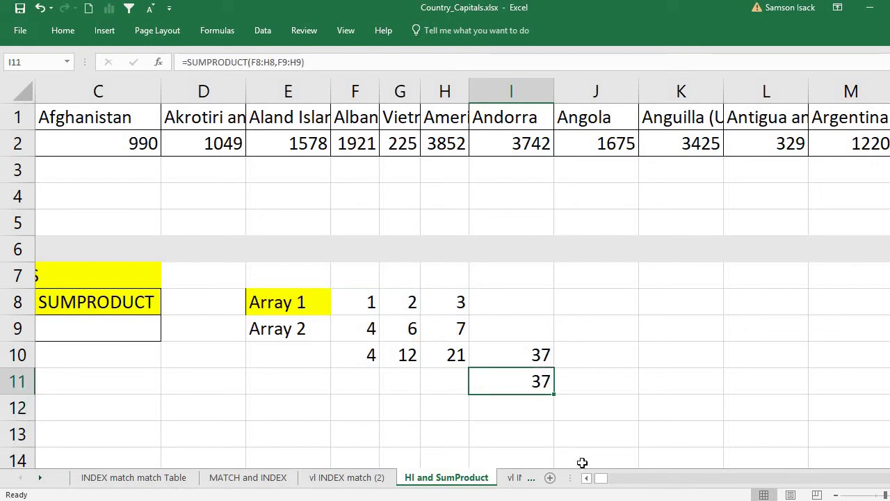
- Examine the two array arguments of the SUMPRODUCT formula in I11 against the highlighted example ranges, leaving the formula as it is
click(588, 478)
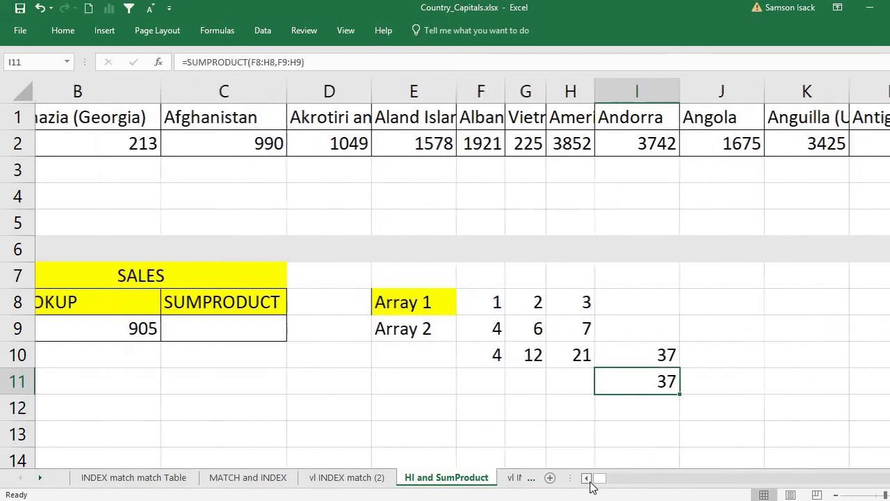
click(588, 478)
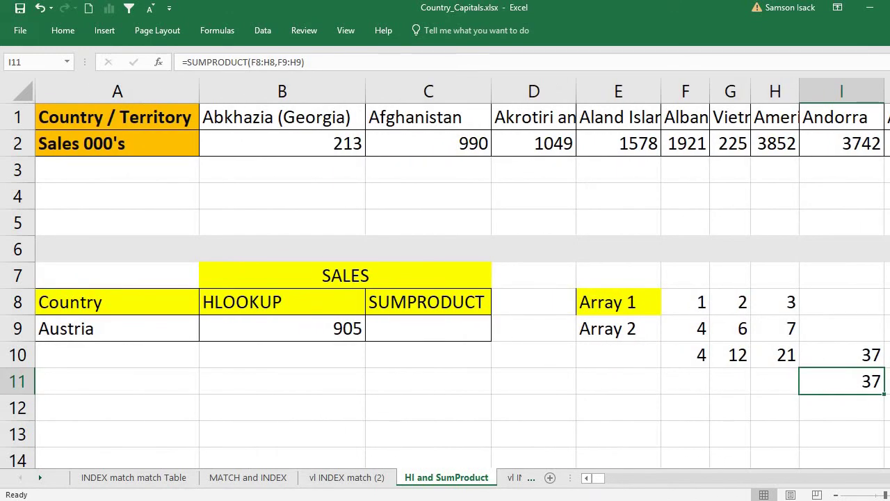
scroll(513, 382, right, 2)
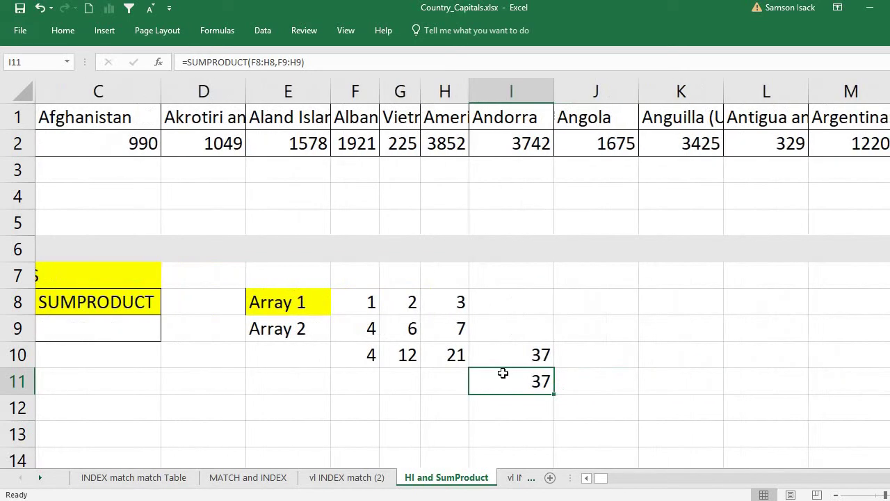
double_click(504, 381)
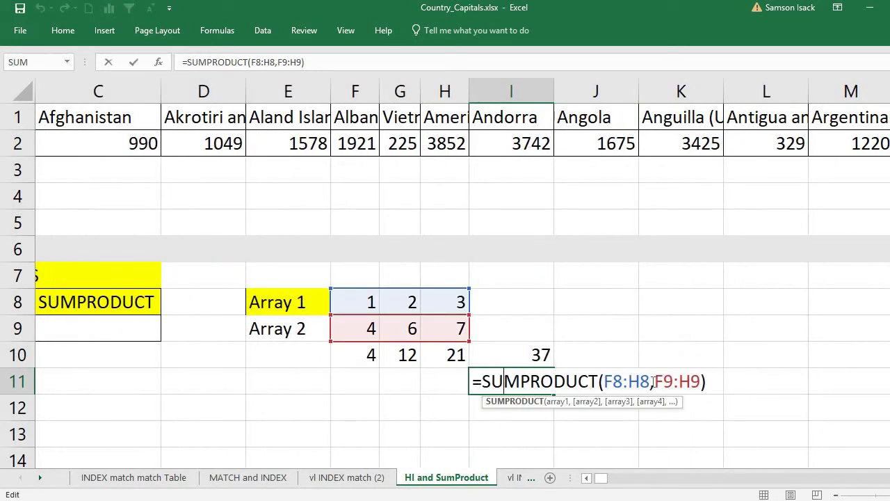
drag(649, 382, 692, 381)
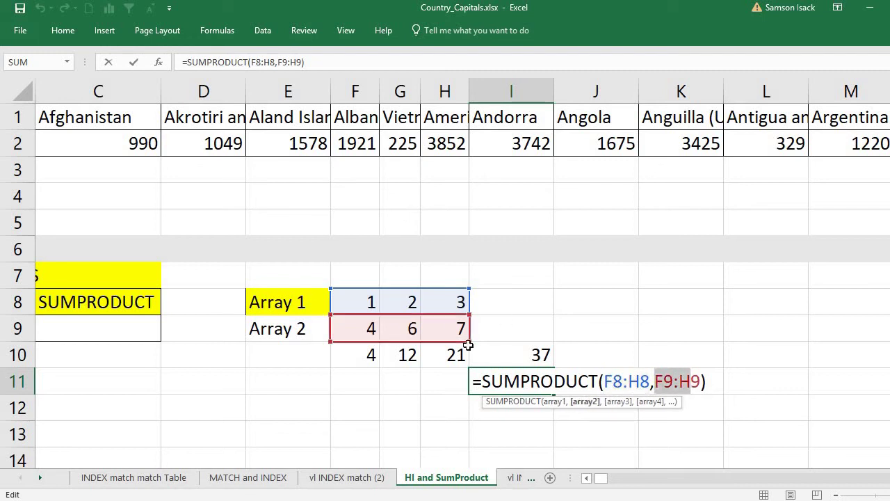
drag(650, 381, 605, 382)
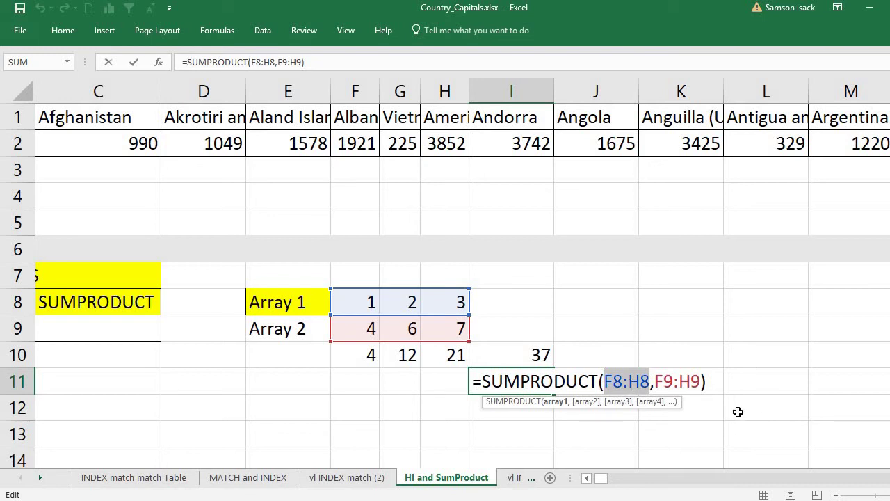
key(Return)
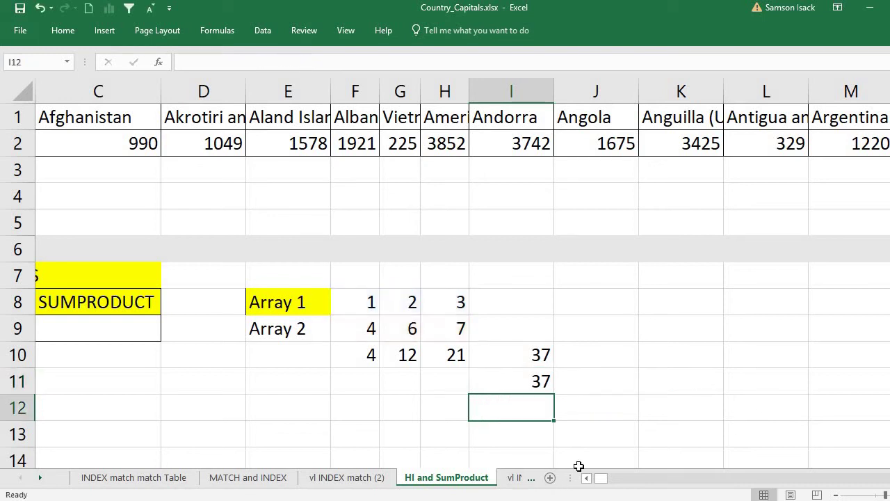
click(526, 383)
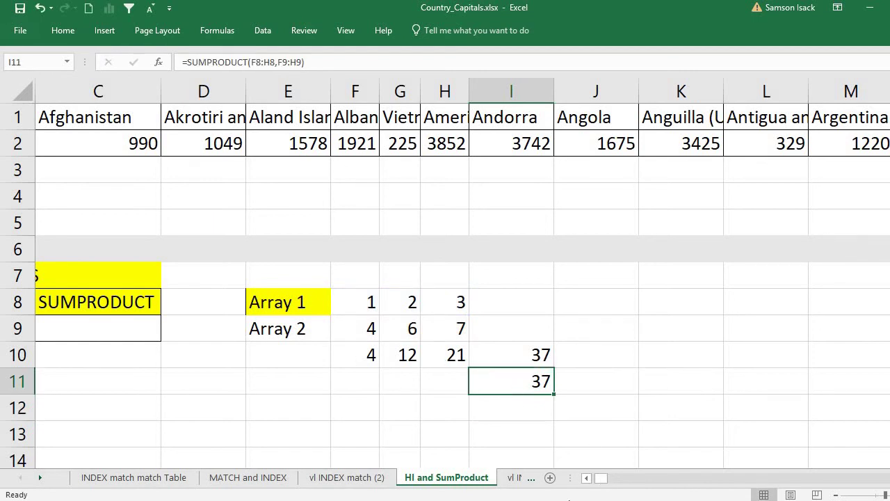
- Narrow column B so that the lookup table and the whole array example fit in view together
click(587, 478)
click(586, 477)
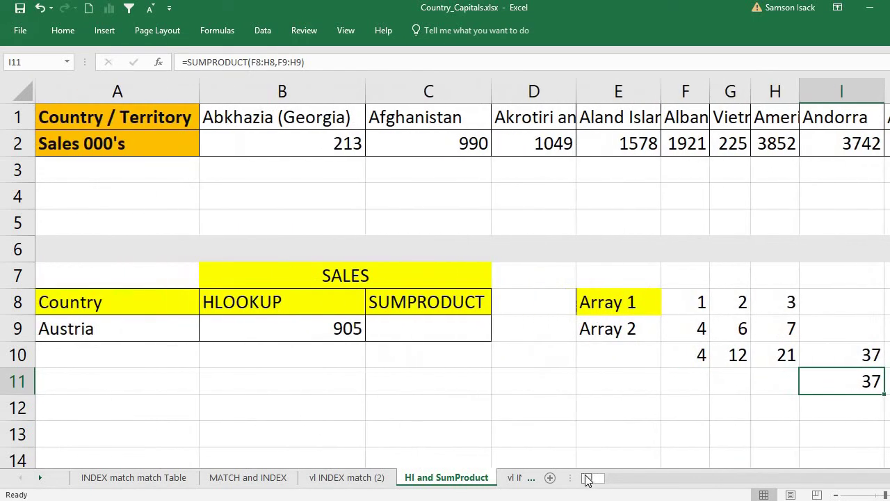
drag(366, 91, 309, 97)
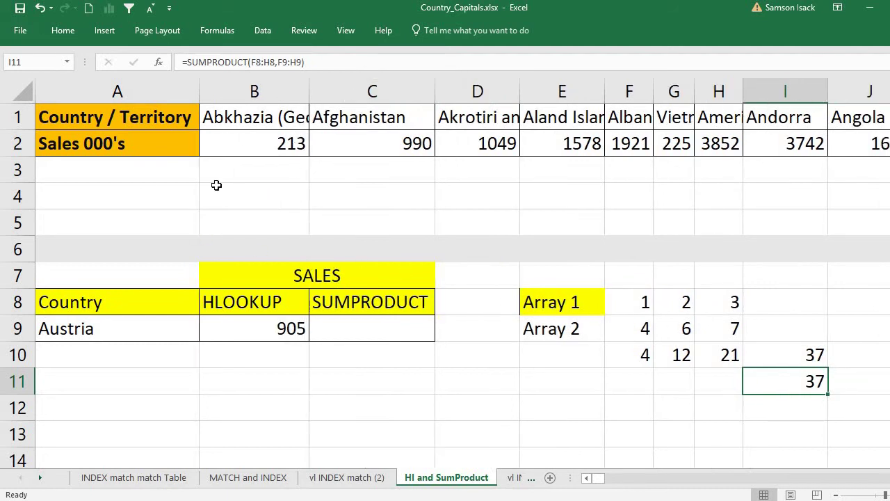
- Examine the empty row below the sales table, the SUMPRODUCT cell C9, the first country with its sales, and the lookup country in A9
click(156, 177)
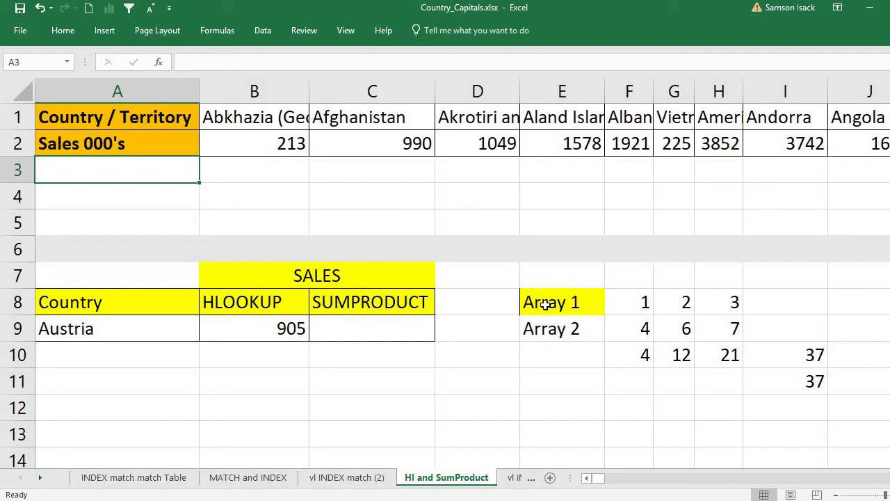
click(376, 326)
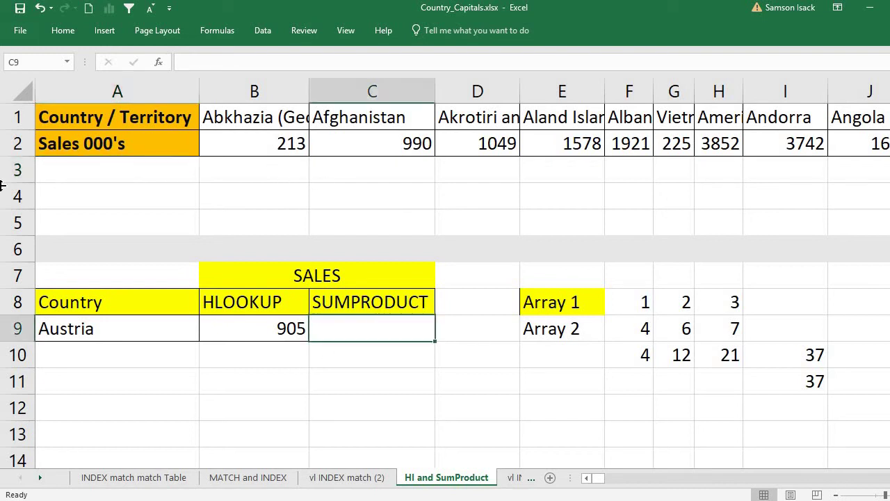
click(126, 169)
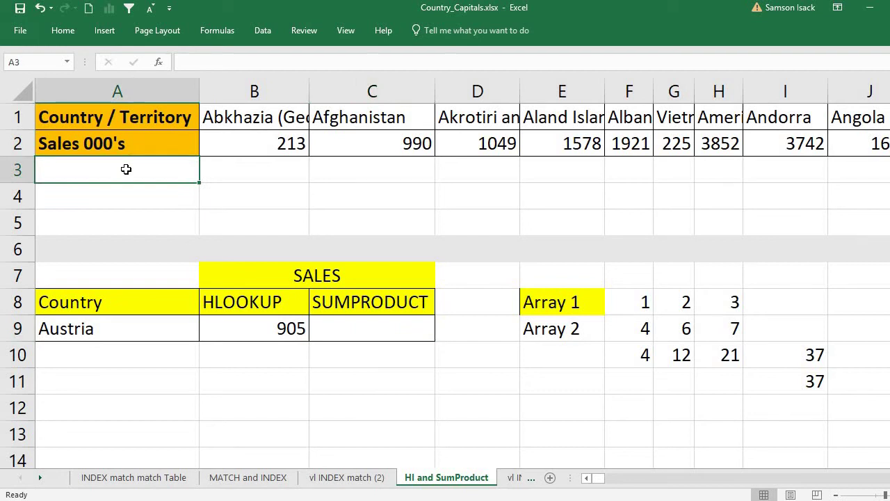
click(285, 142)
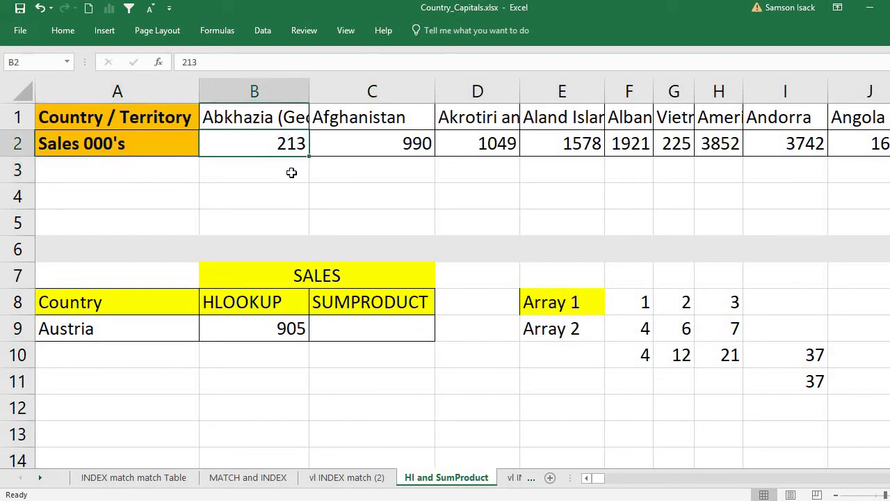
click(279, 118)
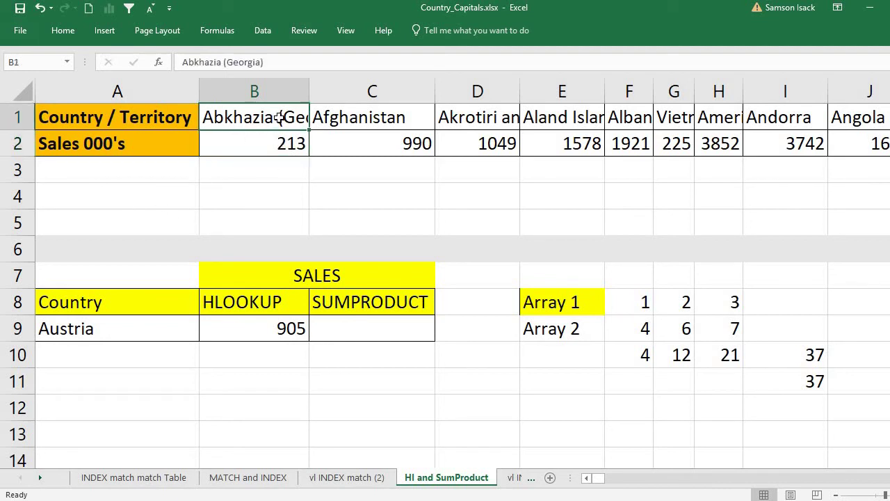
click(151, 332)
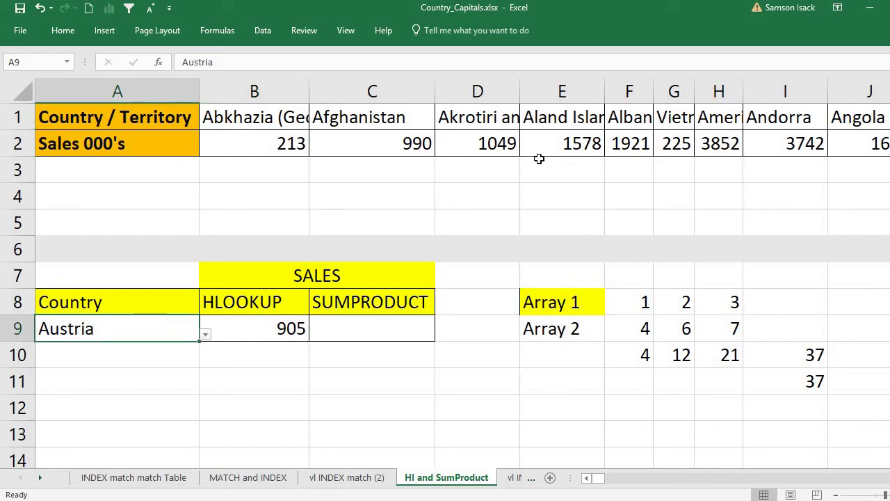
- Widen column G to fit its sales data, and choose Vietnam as the lookup country in A9
drag(695, 90, 823, 90)
click(739, 144)
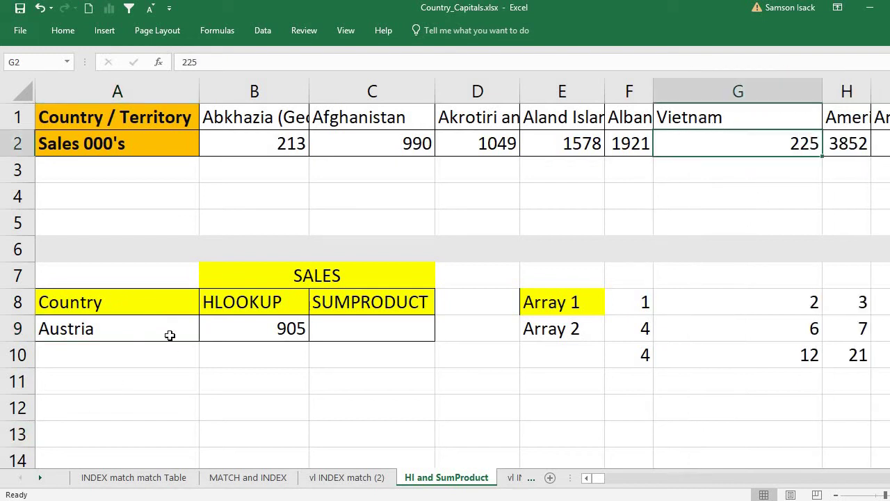
click(195, 336)
click(206, 334)
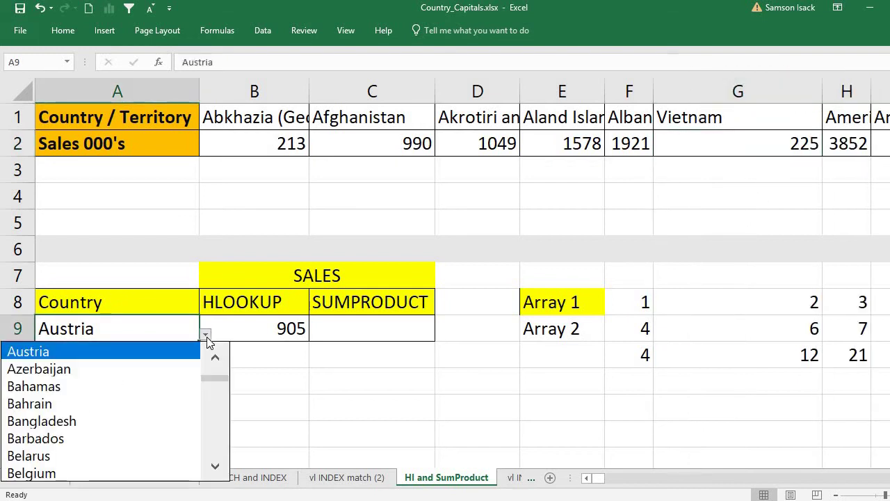
drag(223, 383, 218, 363)
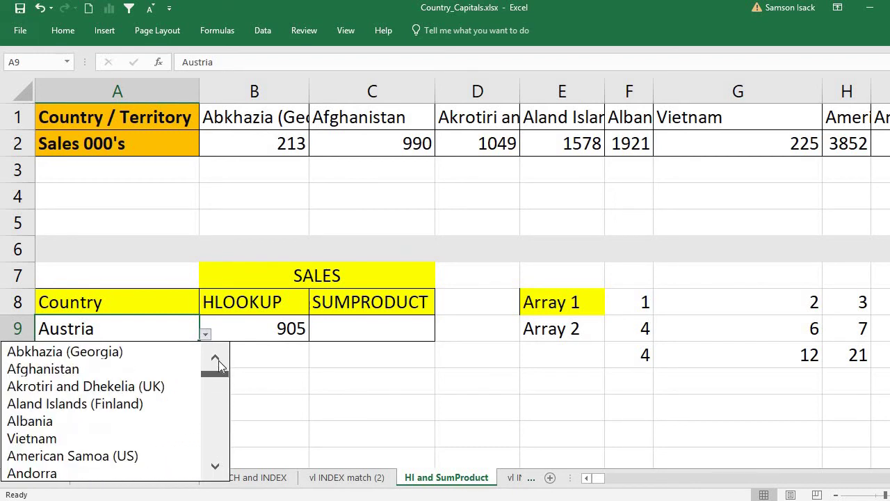
click(80, 438)
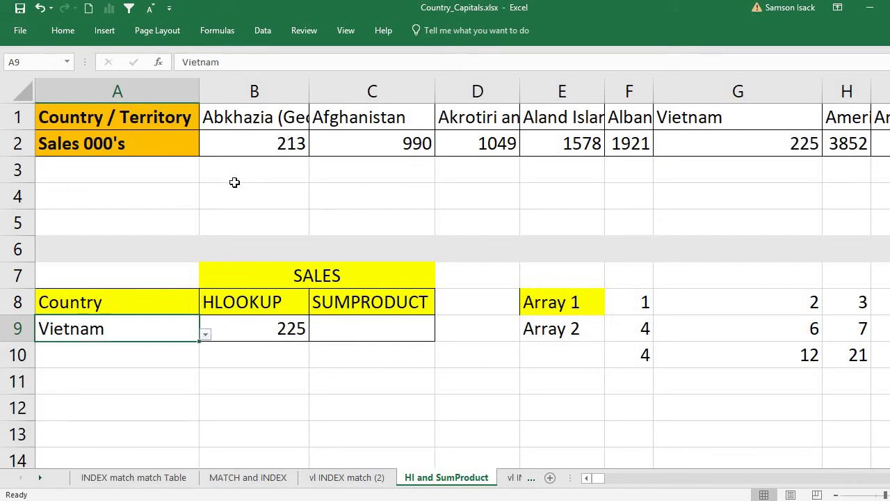
- Label the row below the sales figures by entering the text Country=A9? in cell A3
click(266, 118)
click(115, 335)
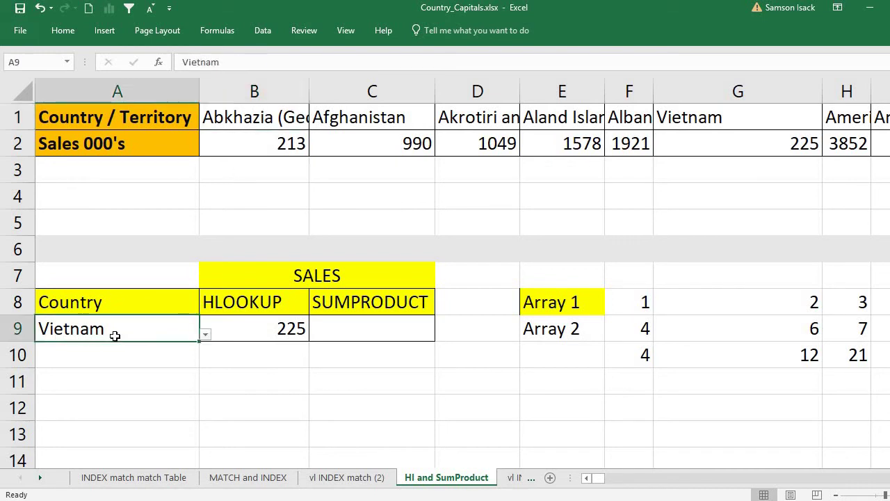
click(240, 171)
click(129, 177)
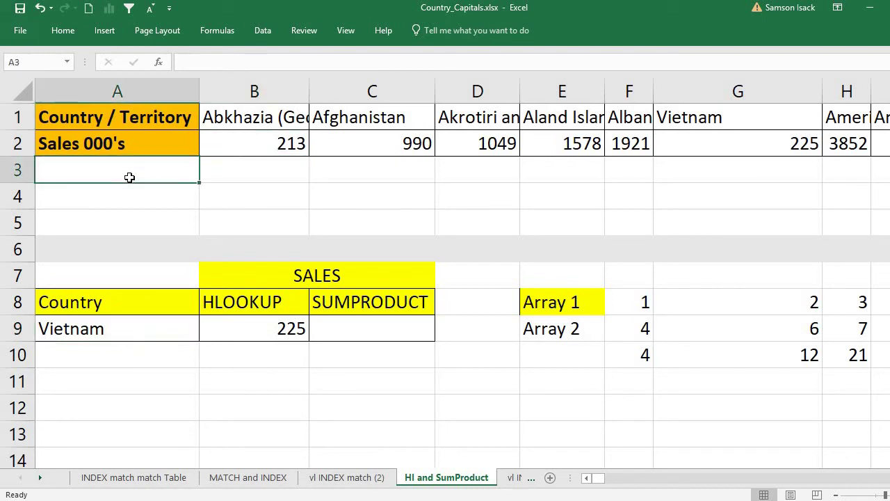
text(=)
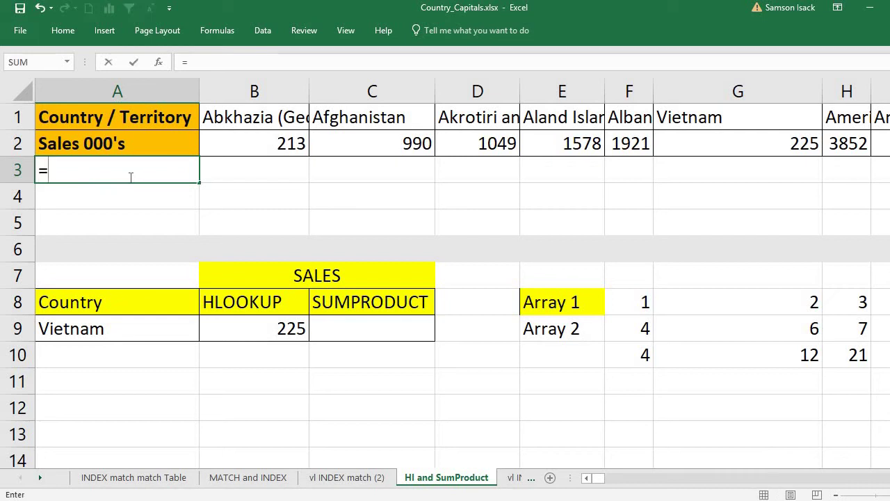
text(Vi)
key(BackSpace)
key(BackSpace)
click(135, 327)
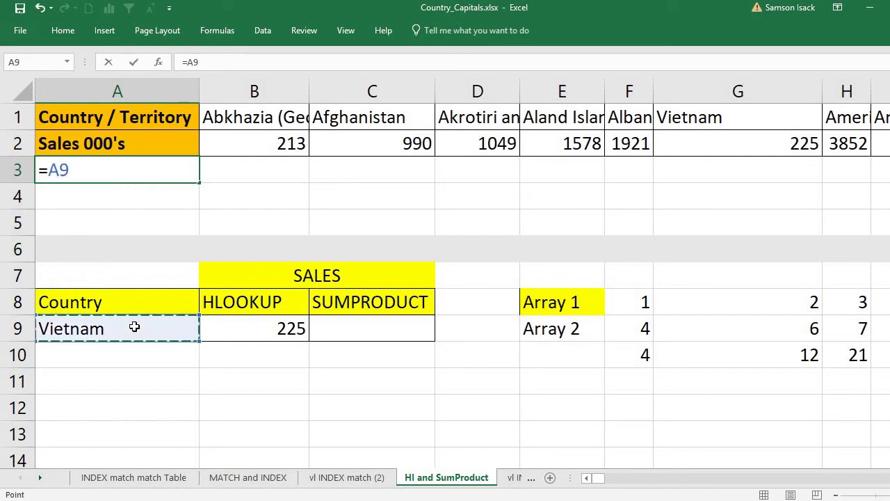
click(44, 170)
text(')
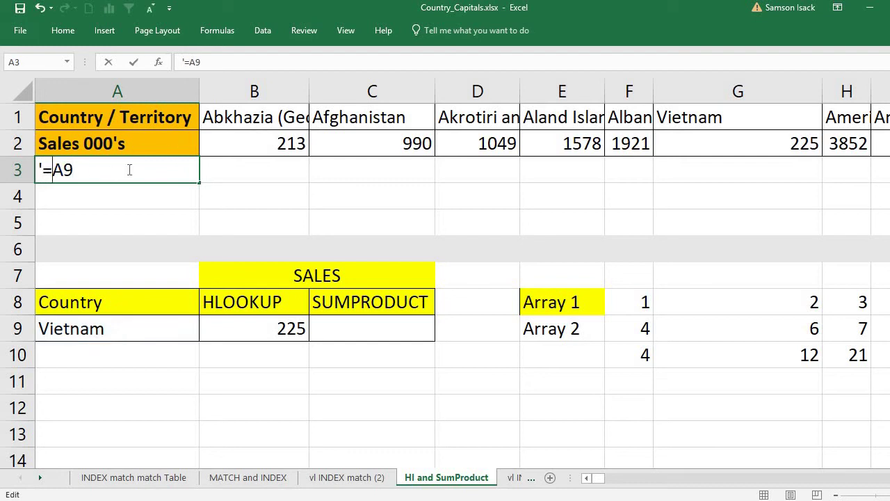
text(Country=A9)
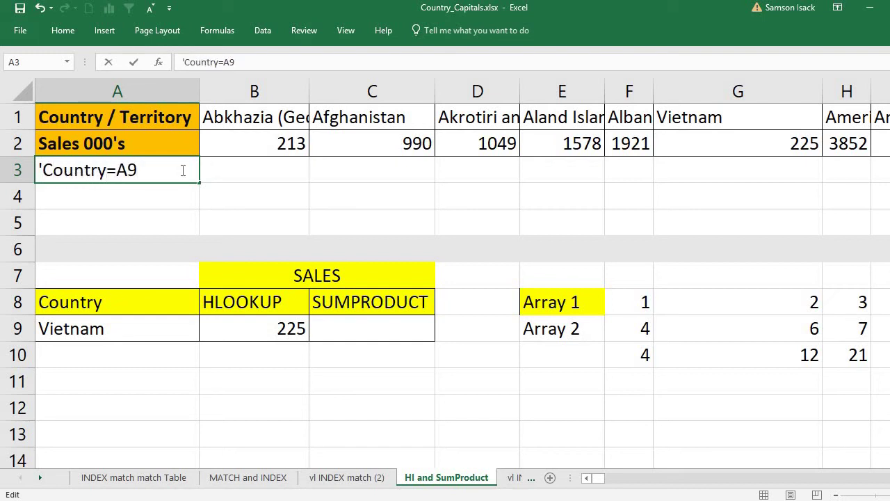
text(?)
key(Return)
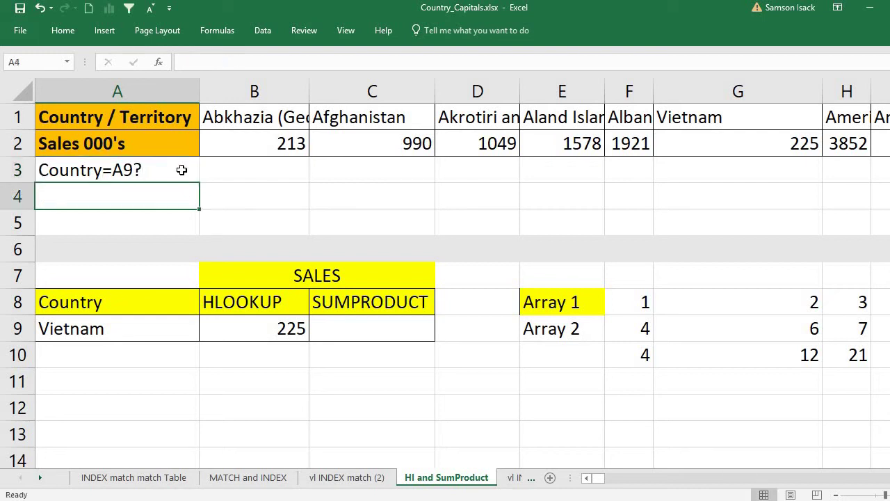
- Test in B3 whether the first country matches the lookup country, using the formula =B1=A9
click(181, 170)
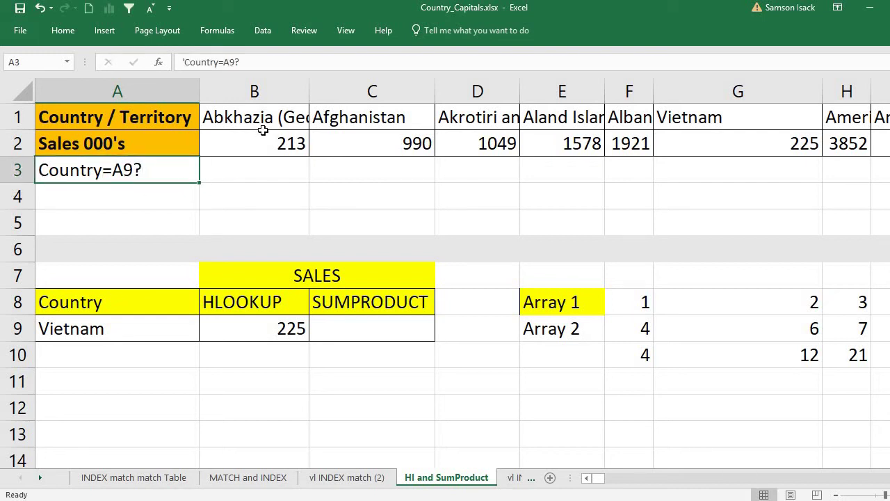
click(270, 176)
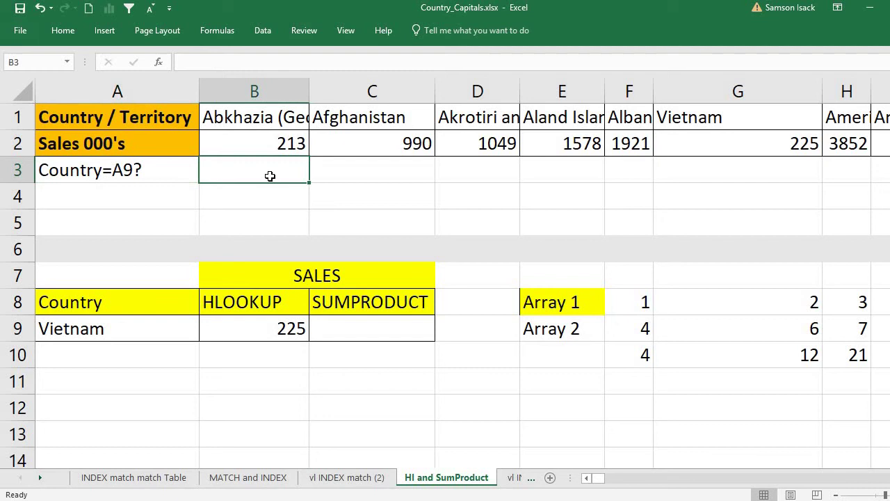
text(=)
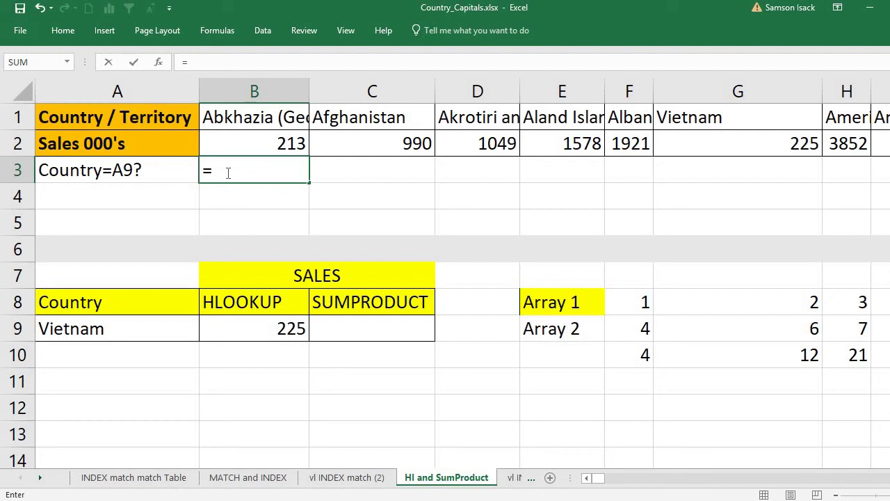
click(252, 174)
click(259, 113)
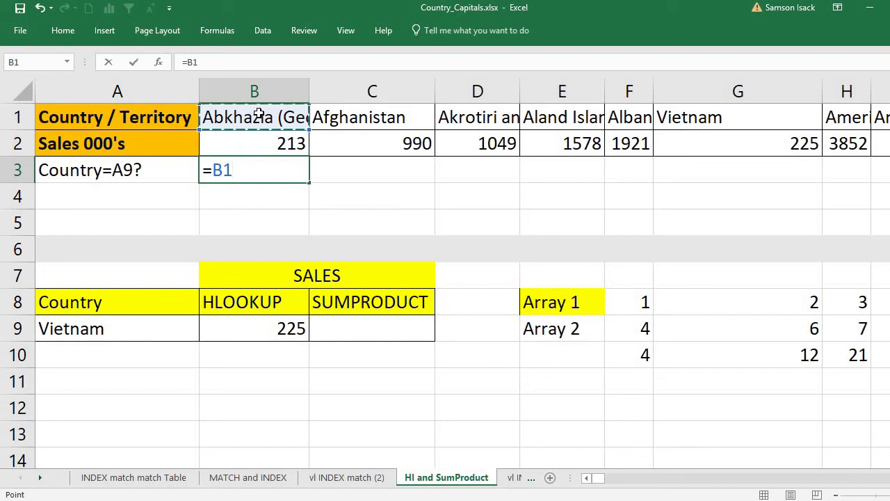
text(=)
click(105, 328)
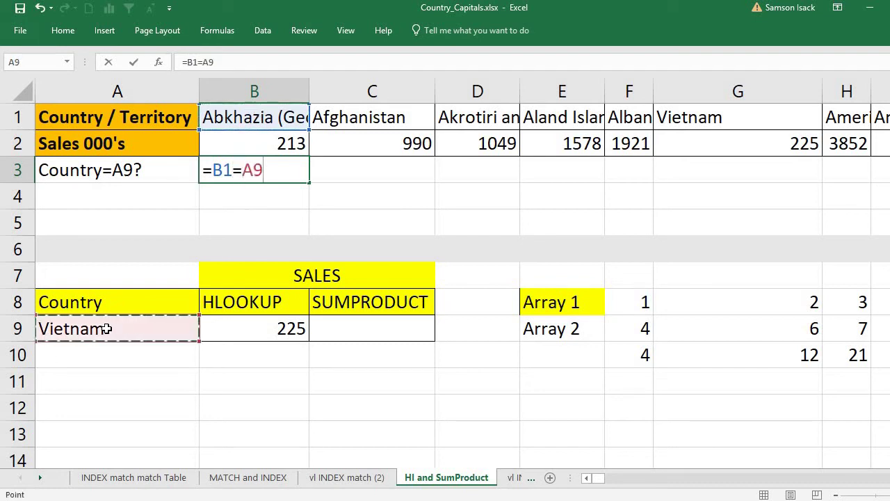
key(Return)
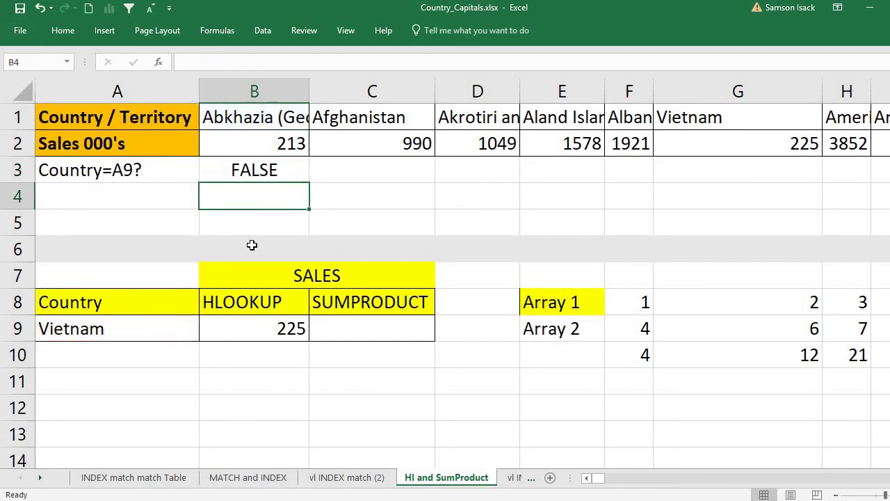
- Try copying the comparison formula from B3 to C3 with its relative reference to the lookup country
click(295, 169)
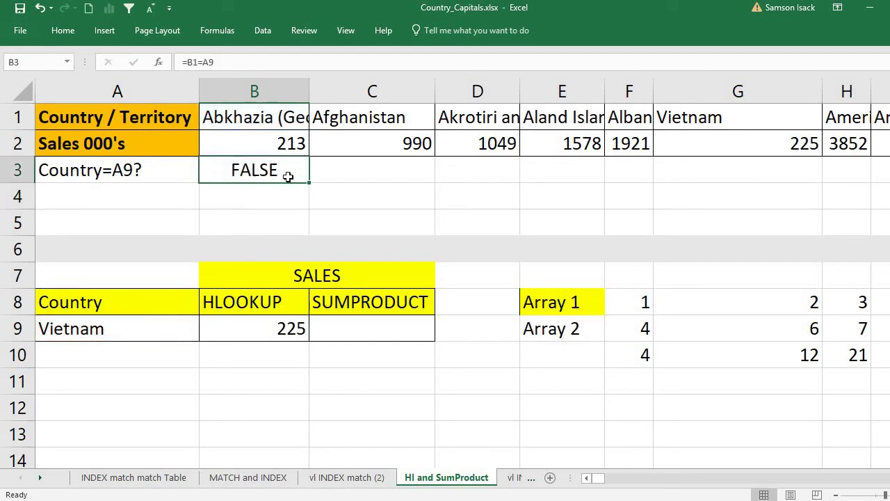
click(372, 167)
click(272, 171)
drag(310, 182, 400, 169)
click(400, 173)
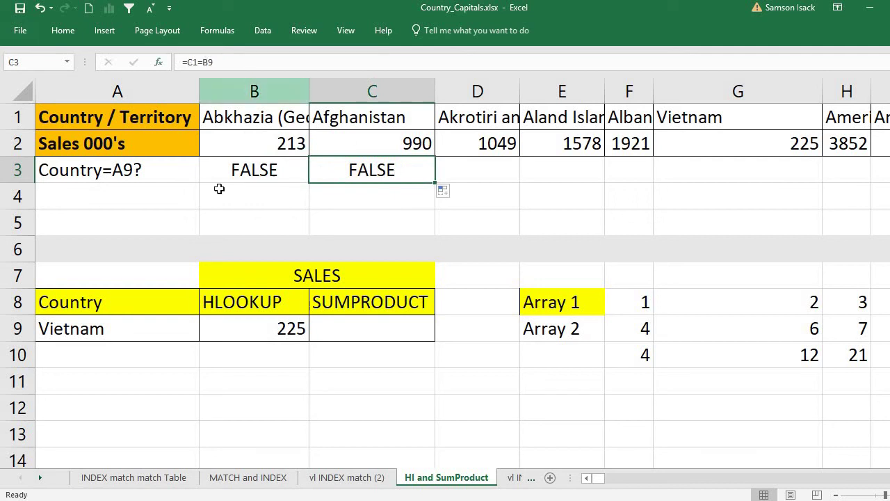
- Check which cells the copied formula in C3 refers to, and clear that formula
click(207, 62)
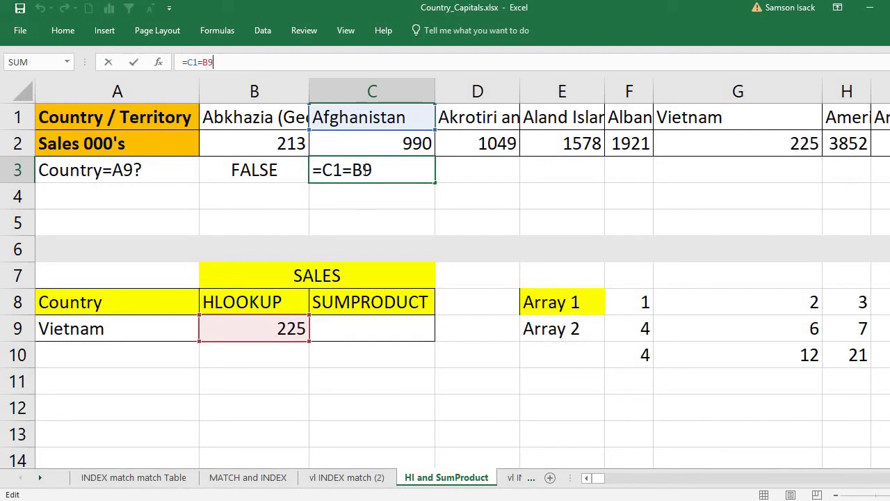
click(362, 171)
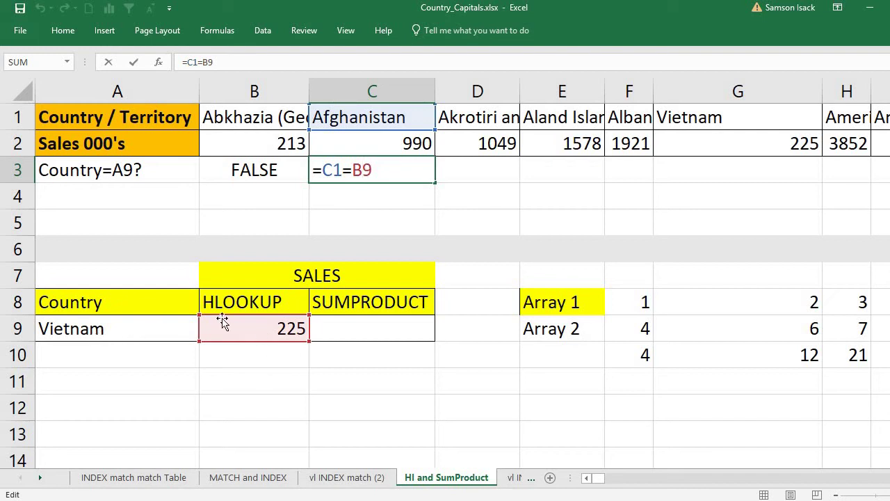
double_click(355, 173)
drag(351, 173, 315, 187)
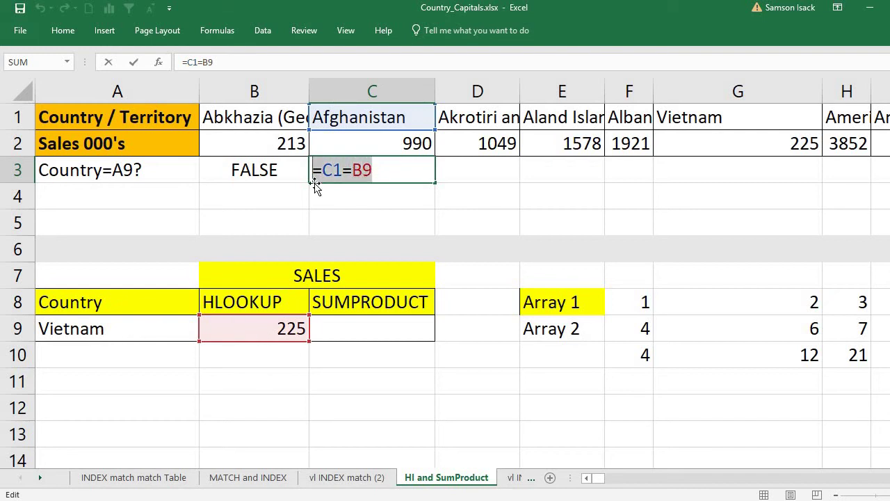
key(BackSpace)
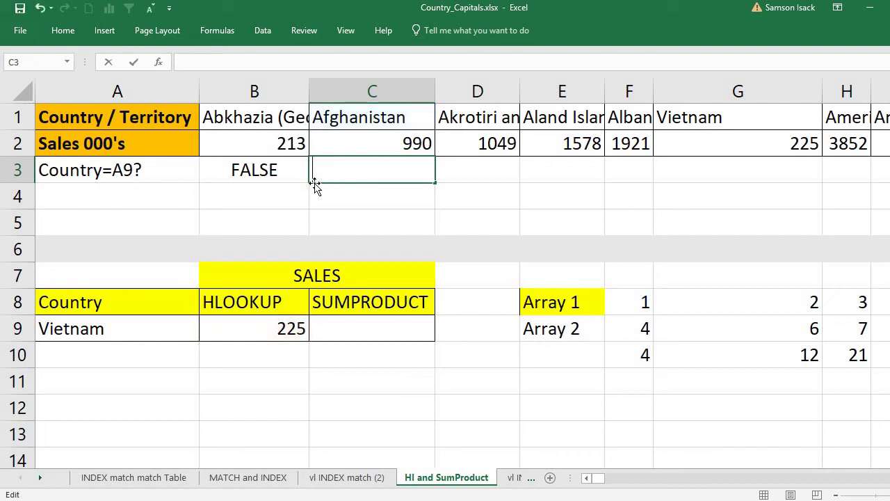
- Make the lookup country reference in B3 absolute so the formula reads =B1=$A$9
click(277, 169)
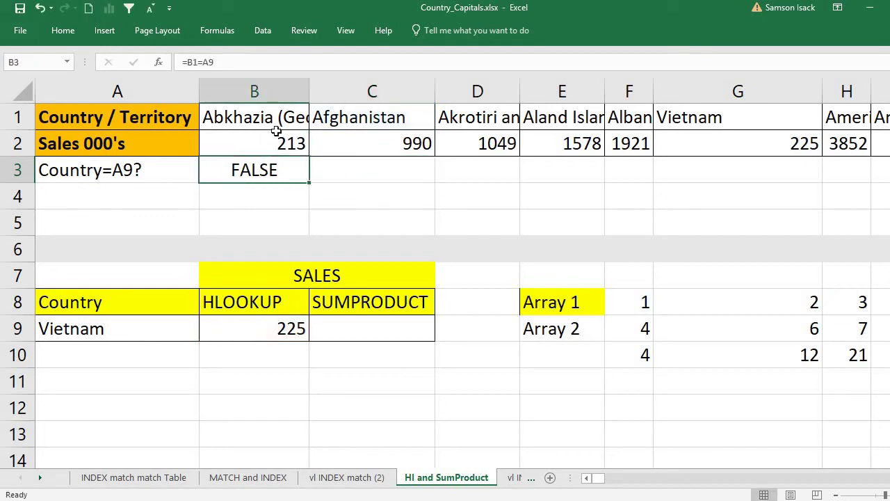
click(203, 62)
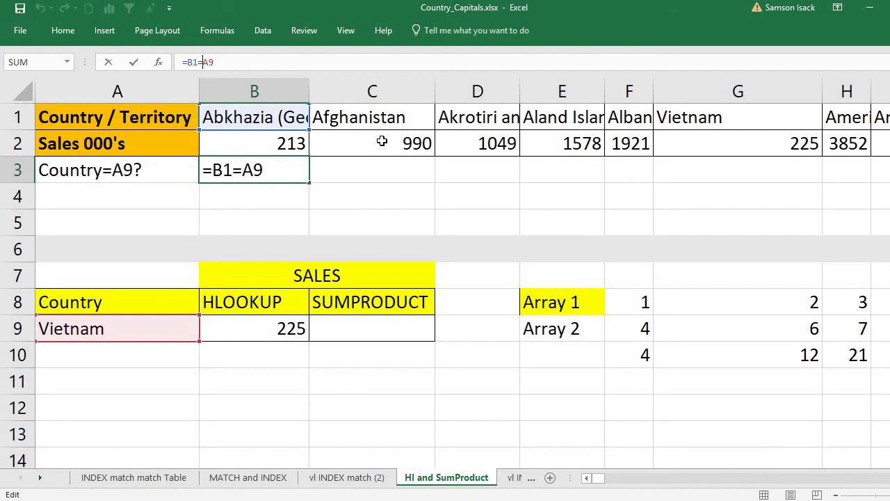
text($)
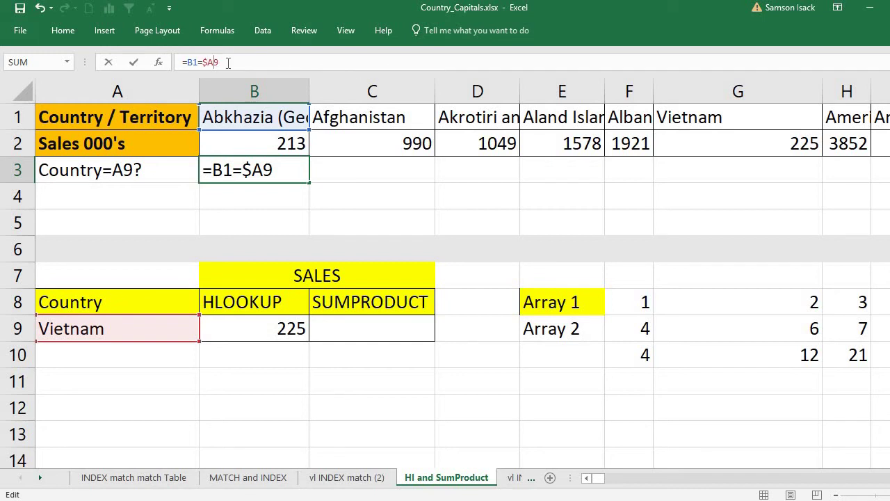
text($)
key(Return)
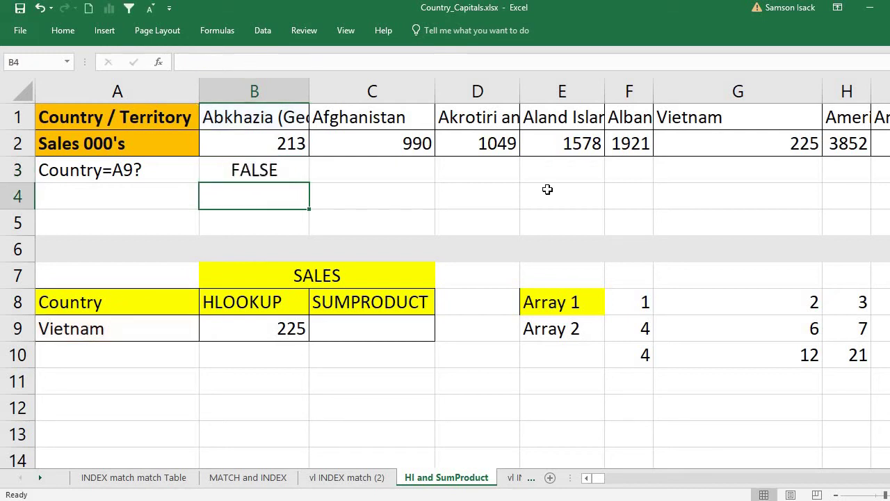
- Fill the comparison formula from B3 across C3:E3, checking the references in the copies
click(296, 171)
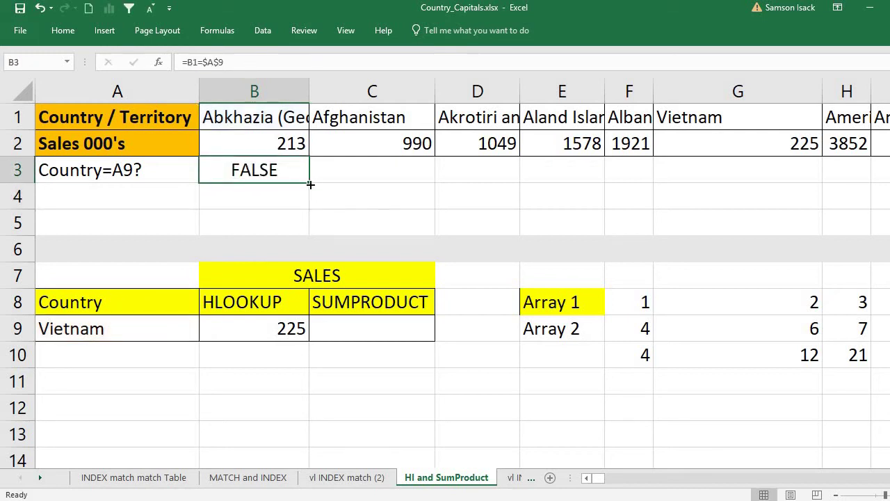
drag(310, 184, 332, 180)
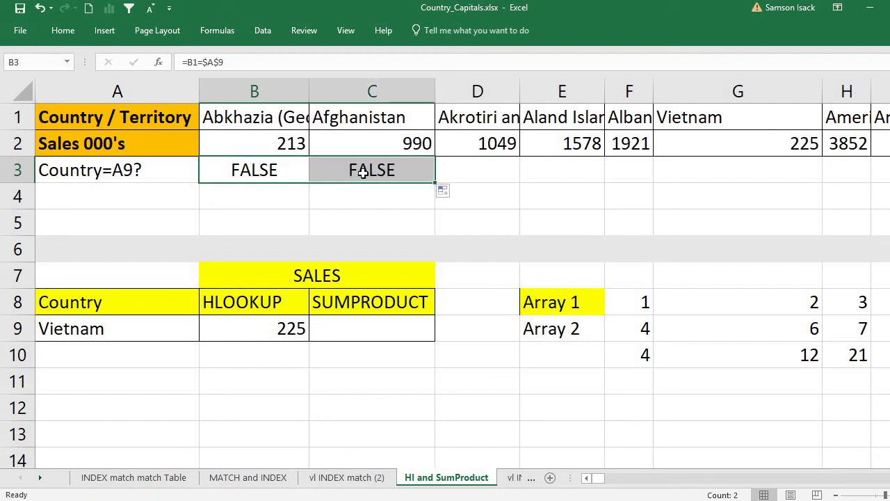
click(351, 167)
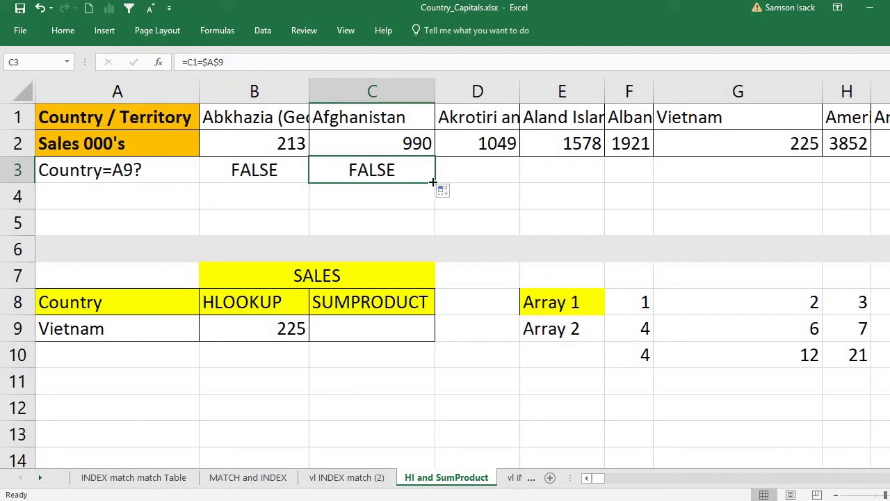
drag(443, 181, 518, 183)
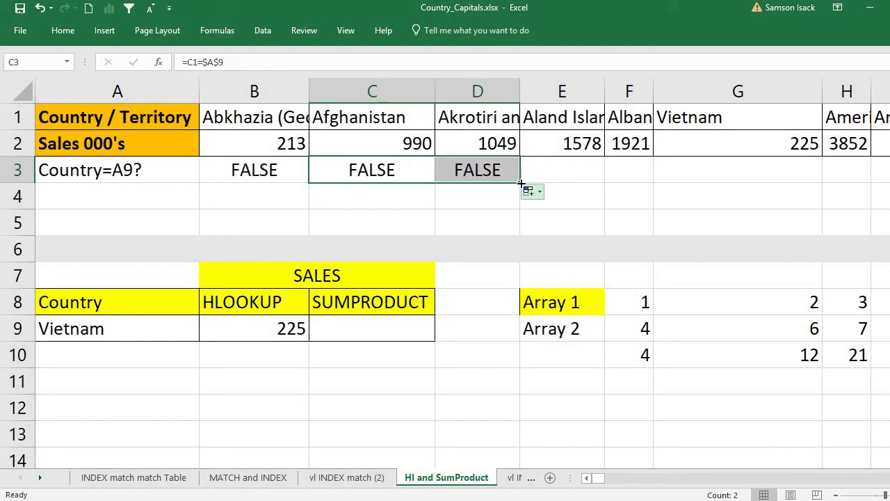
drag(590, 174, 599, 179)
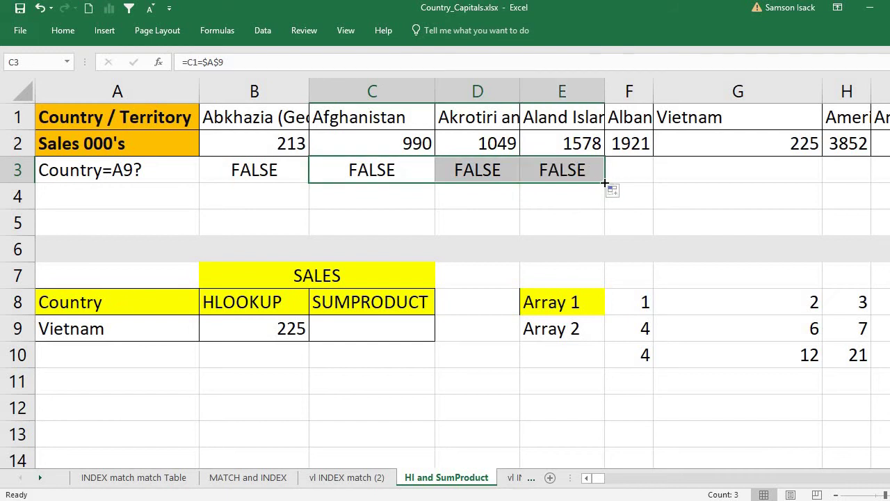
click(574, 167)
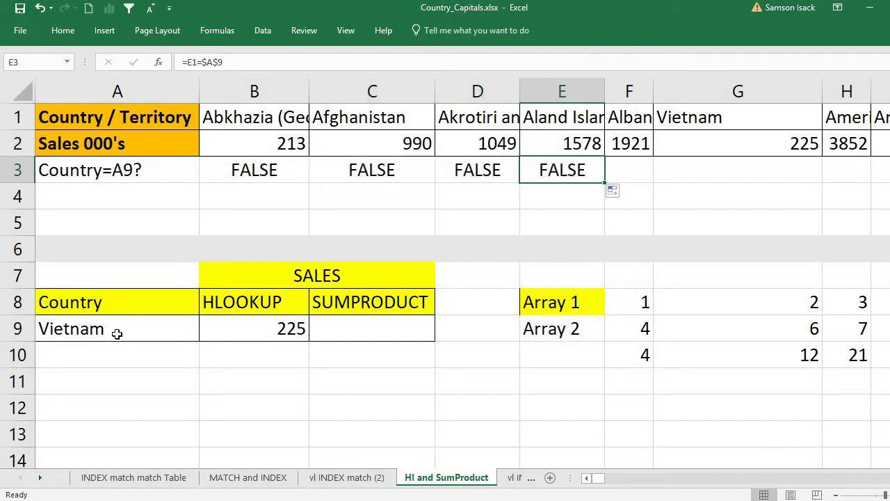
- Extend the comparison formula from E3 through G3, and autofit column F to its contents
drag(605, 182, 656, 187)
double_click(653, 87)
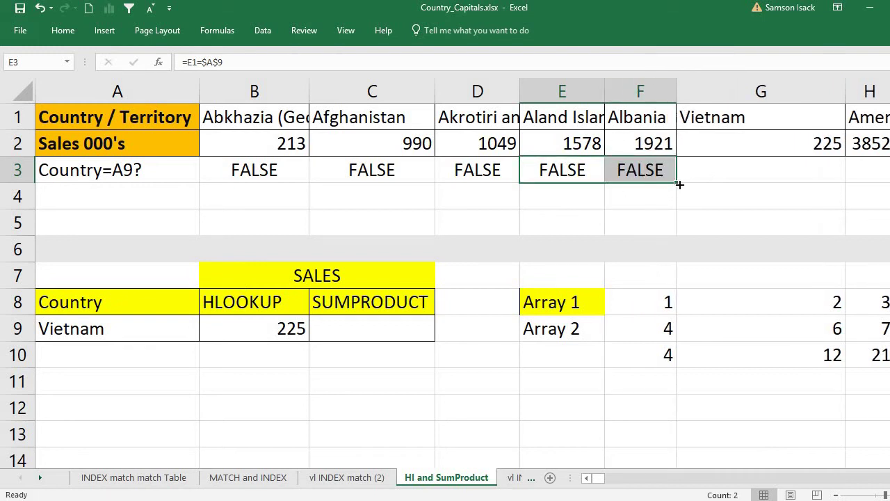
drag(679, 182, 759, 169)
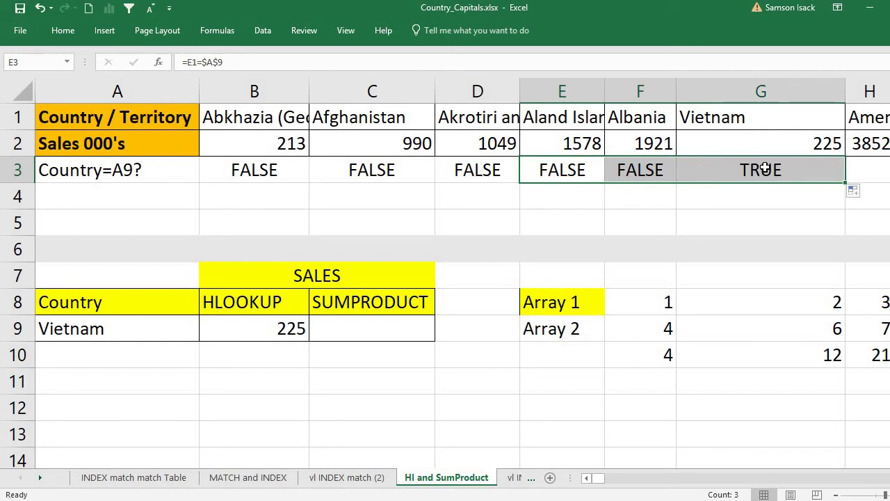
- Extend the country comparison formula from G3 across row 3 through IN3, and autofit column H to its contents
click(759, 170)
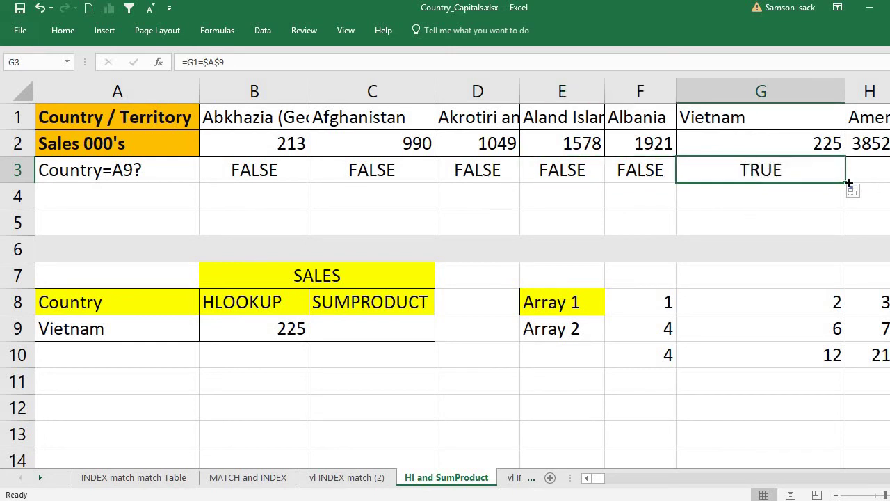
drag(848, 183, 748, 181)
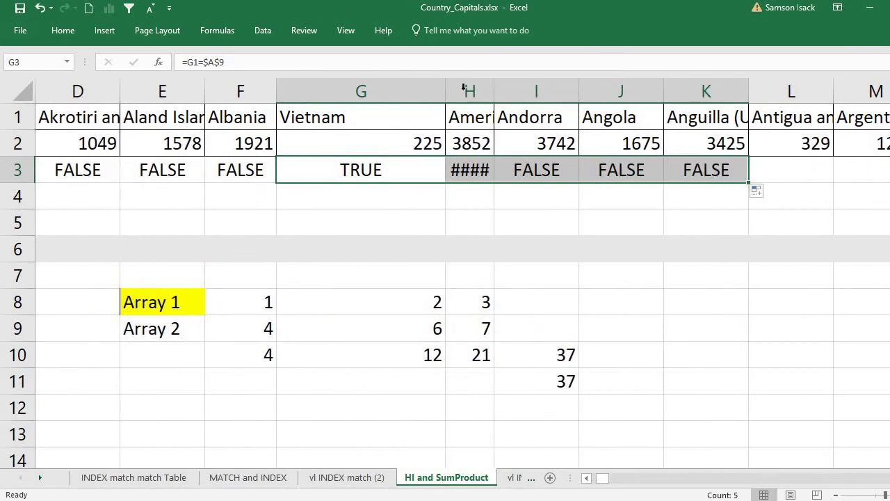
double_click(493, 91)
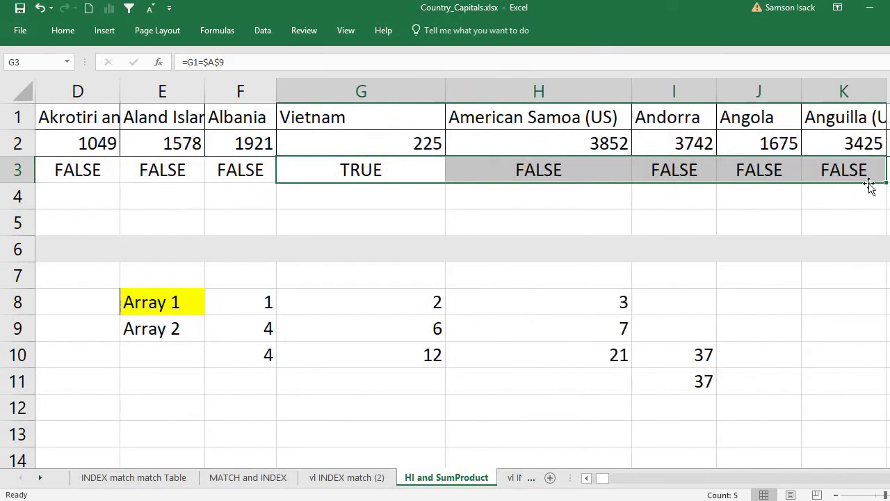
drag(888, 183, 773, 166)
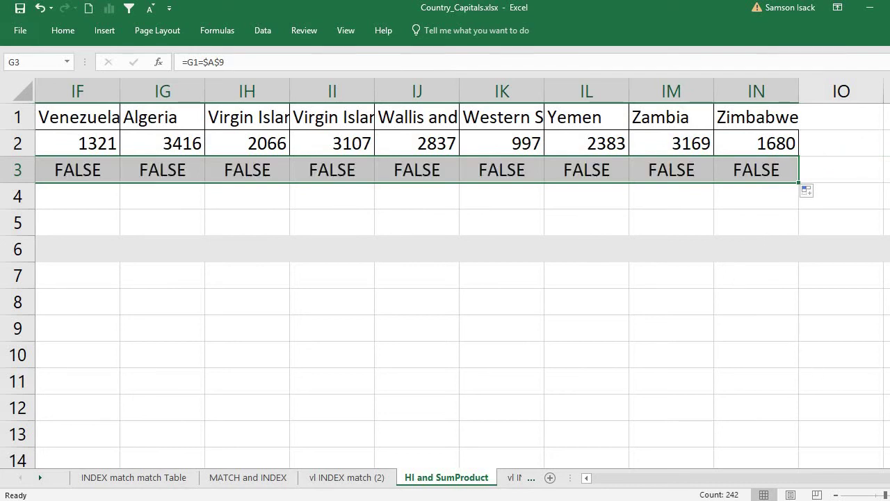
drag(626, 479, 595, 479)
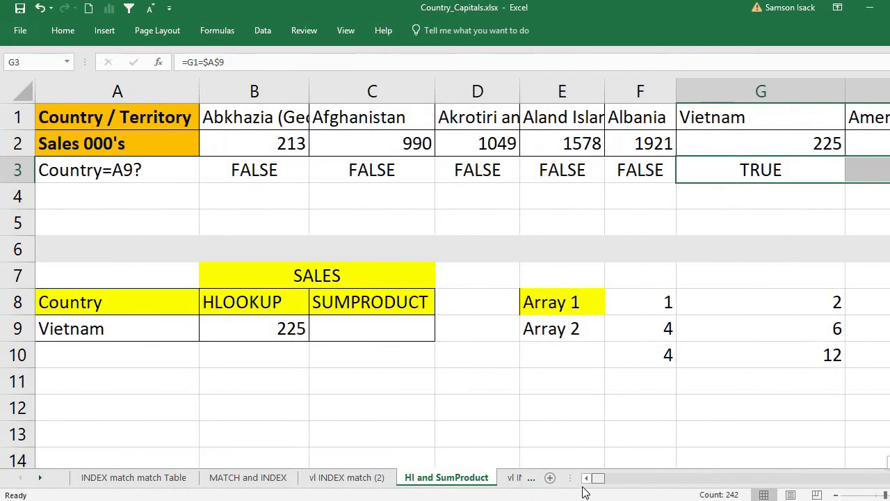
- Review the TRUE/FALSE results in row 3 and the cells that the comparison formula in B3 refers to
click(254, 173)
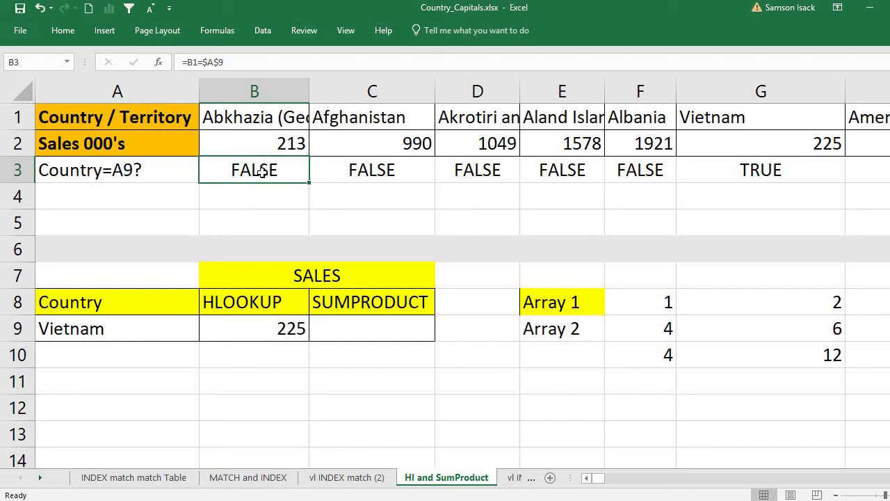
drag(254, 172, 346, 171)
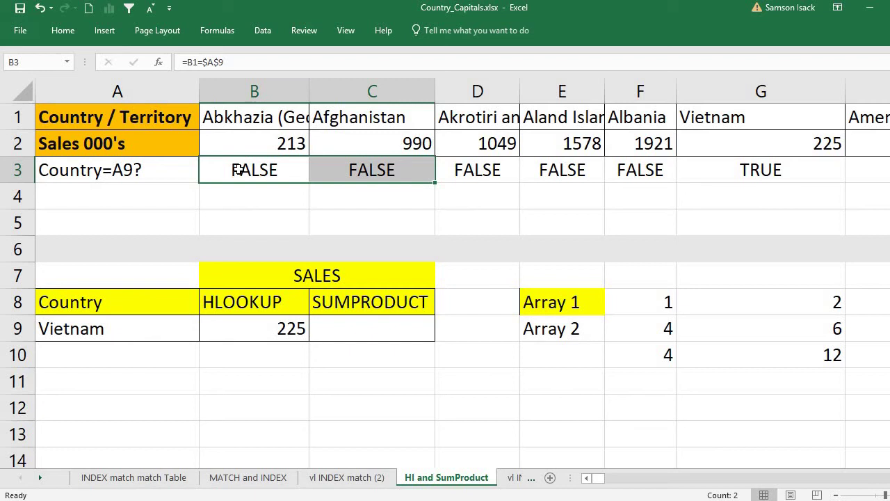
click(758, 167)
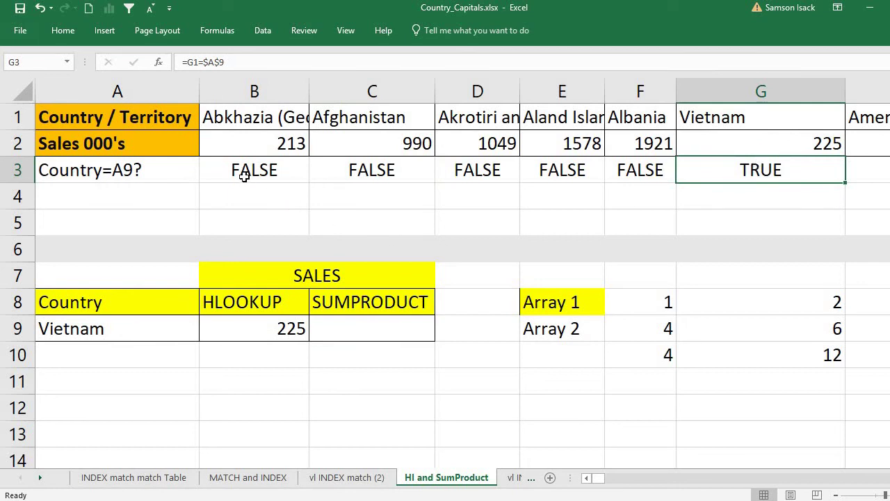
click(15, 170)
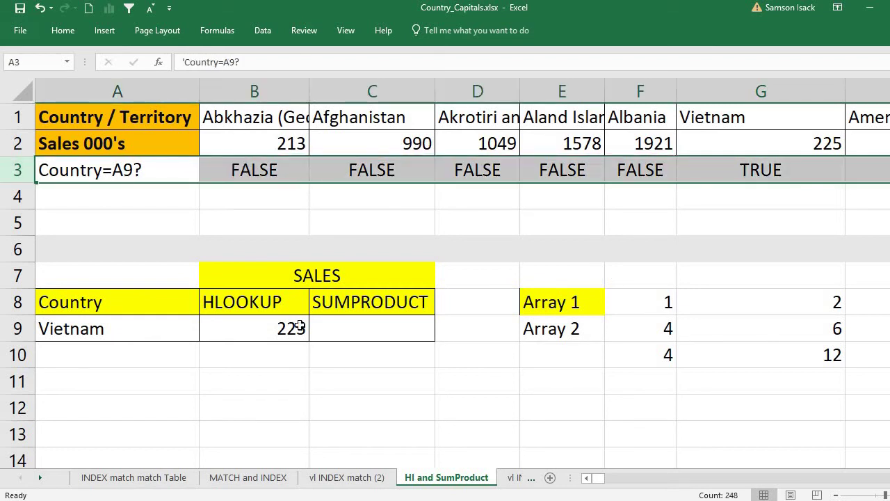
click(284, 170)
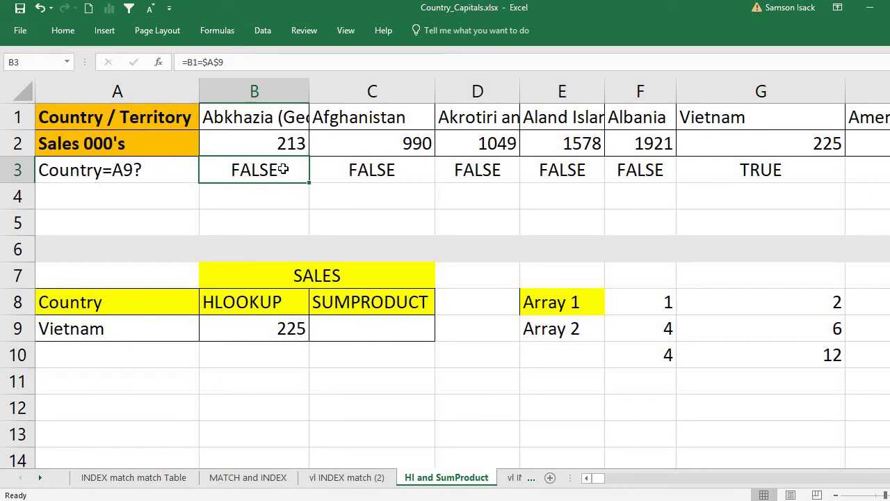
click(191, 61)
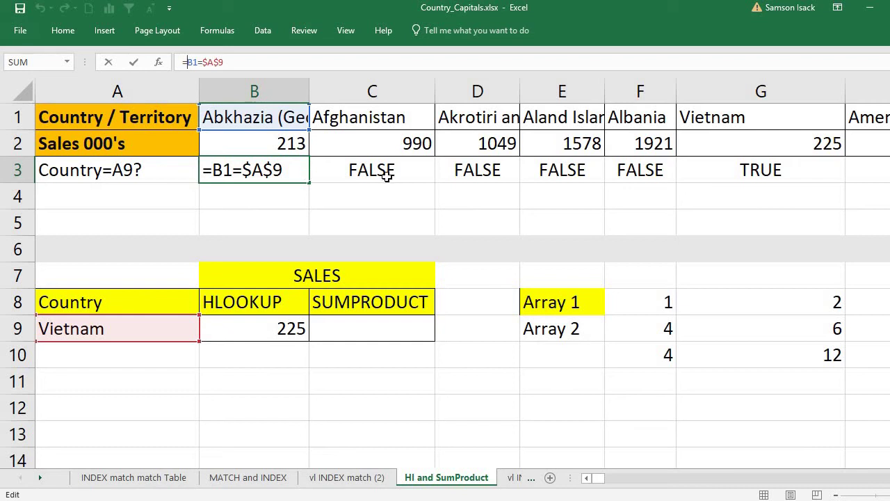
key(Return)
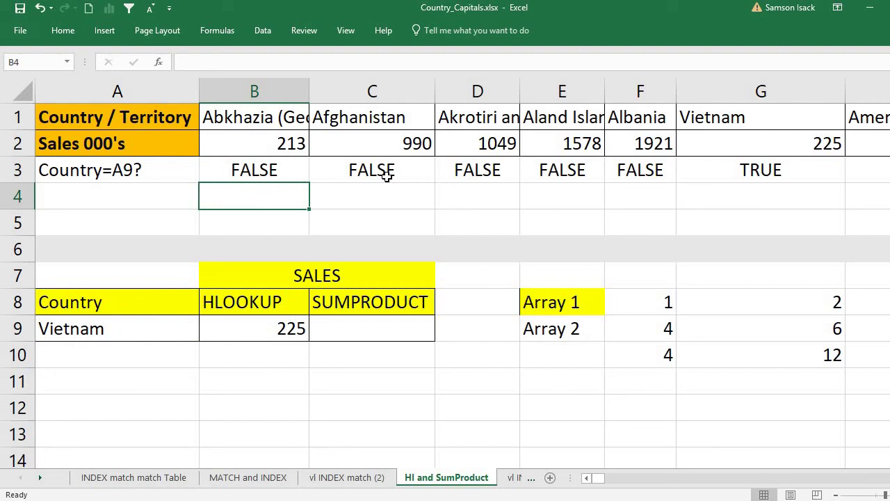
- Label the helper row in A4 with the text --
click(107, 200)
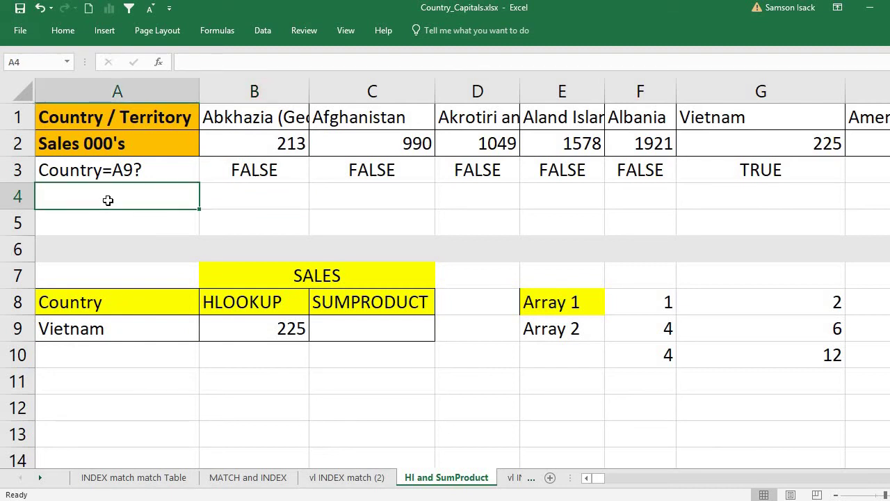
text(')
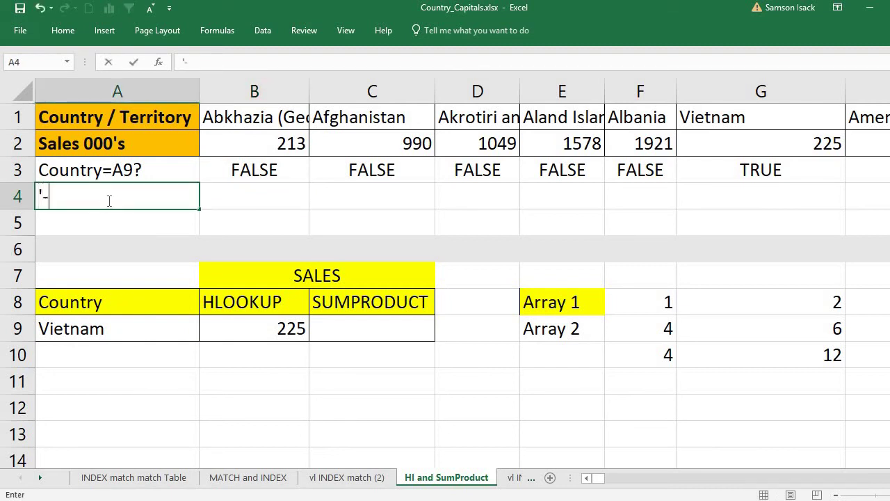
text(--)
key(Return)
- Enter the double-negative formula =--B3 in B4 to convert the match result to a number
click(271, 198)
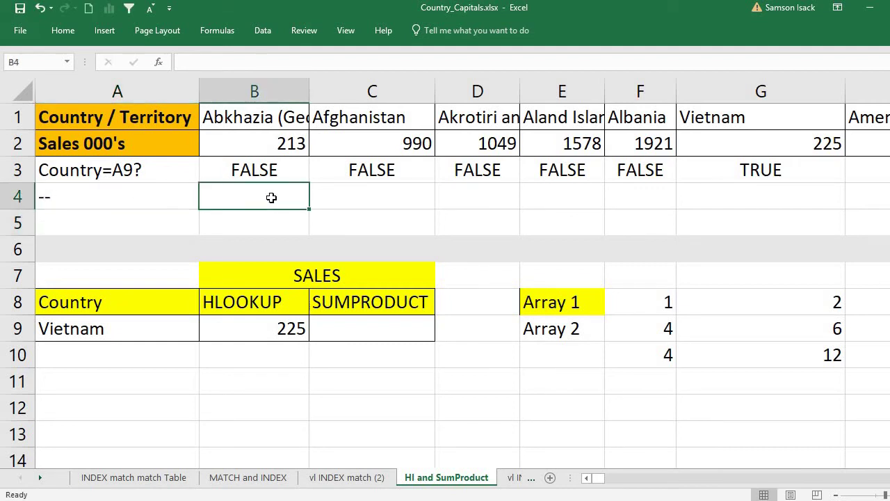
text(=)
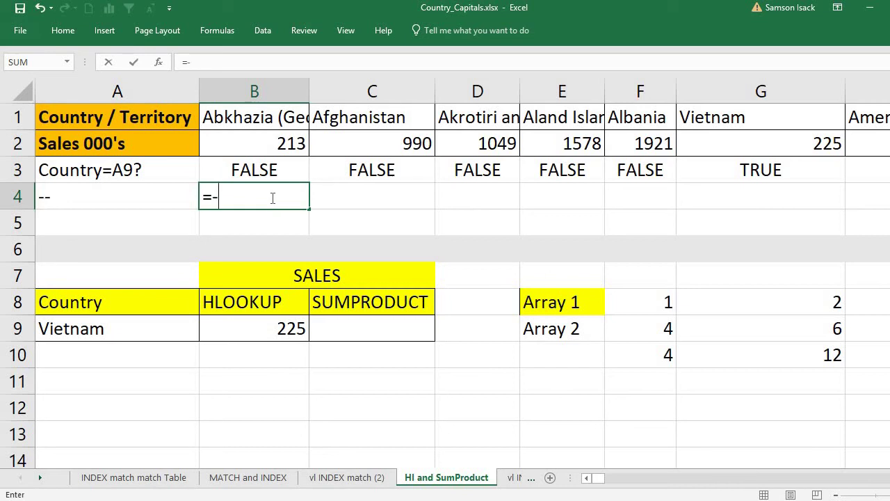
text(--)
click(275, 172)
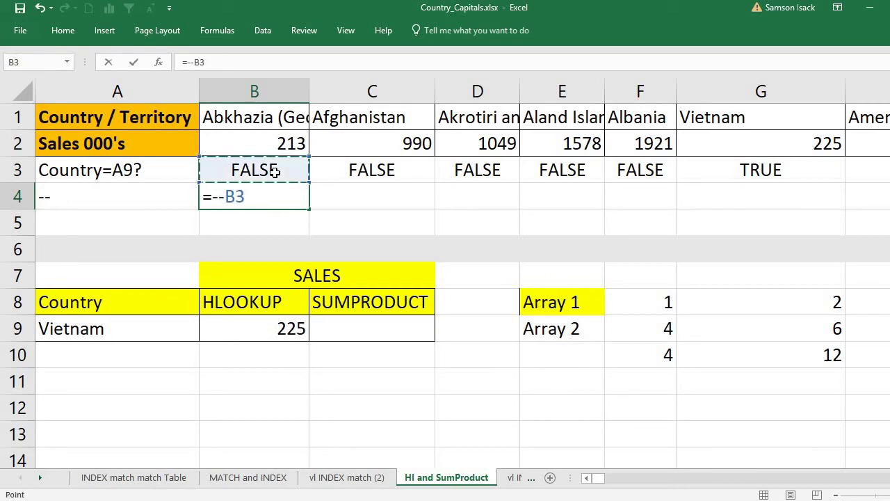
key(Return)
- Fill the double-negative formula from B4 across row 4 through the last country in IN4
click(270, 197)
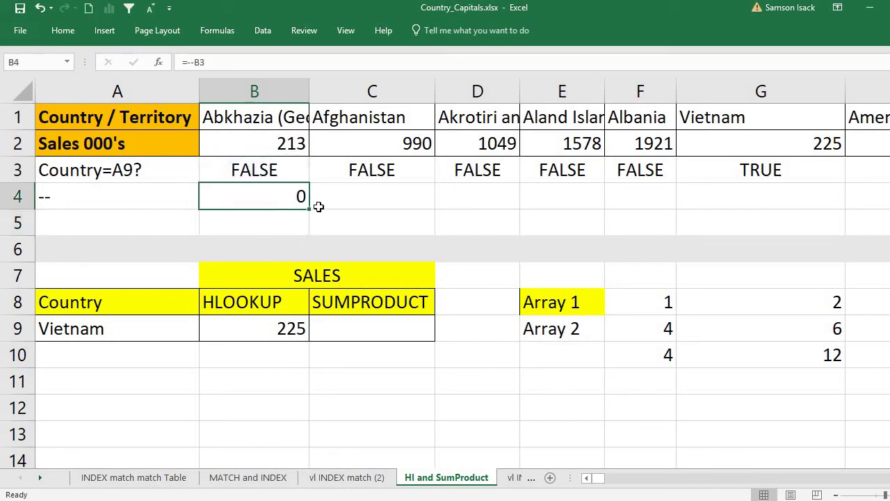
drag(310, 208, 751, 195)
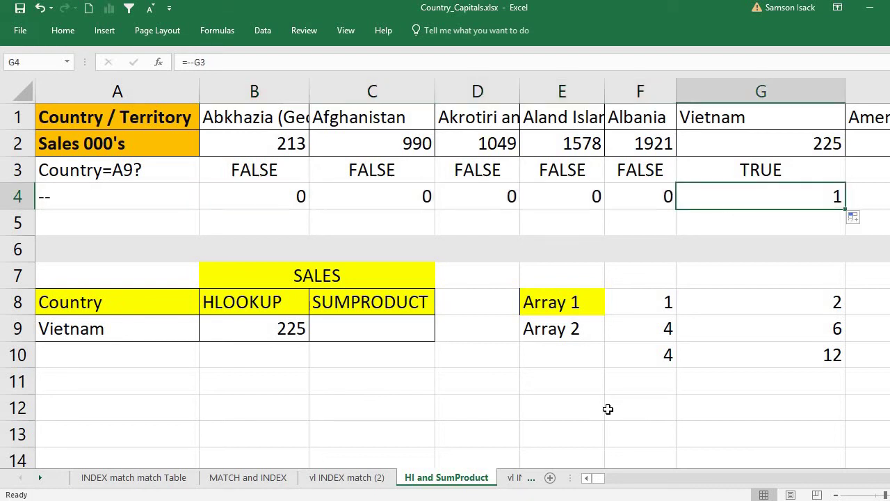
scroll(437, 244, right, 3)
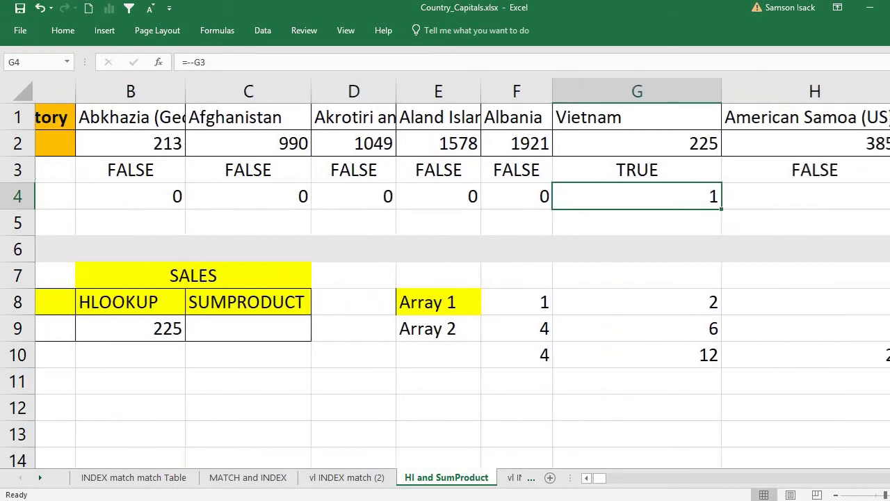
scroll(437, 244, right, 1)
drag(446, 208, 789, 201)
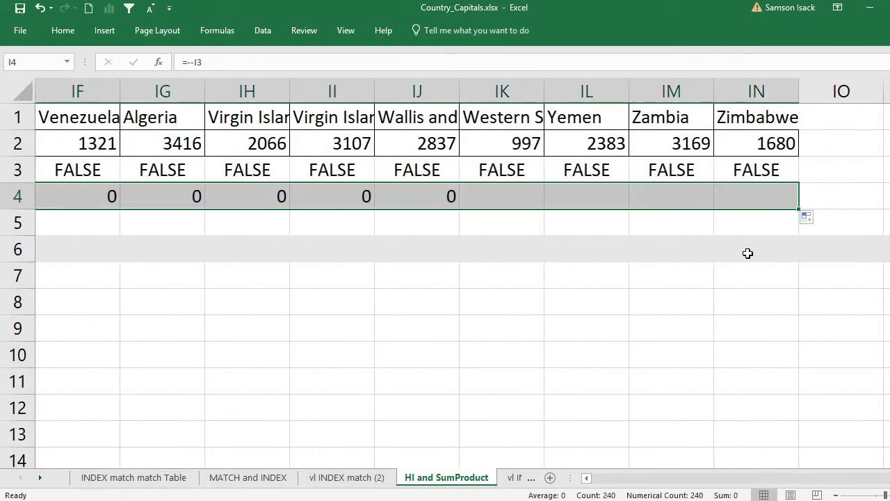
drag(821, 478, 588, 477)
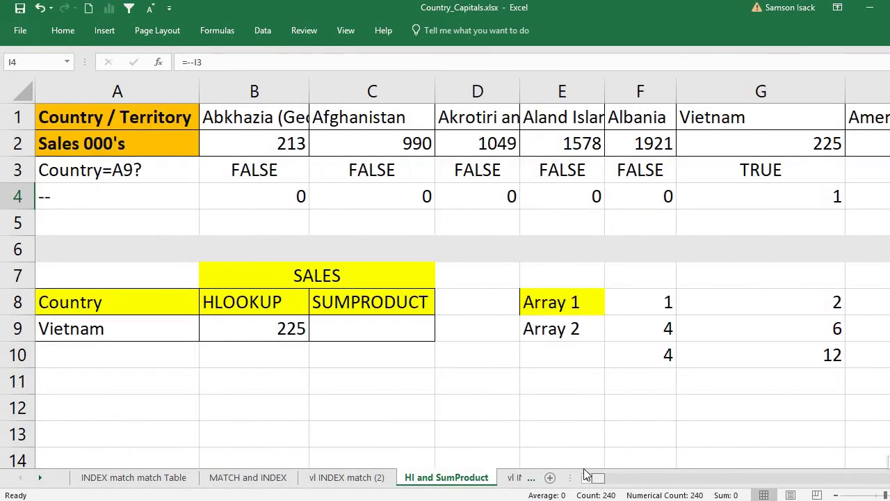
- Compare the converted values in row 4 with the match results in row 3 and the sales figures in row 2
click(298, 194)
click(180, 202)
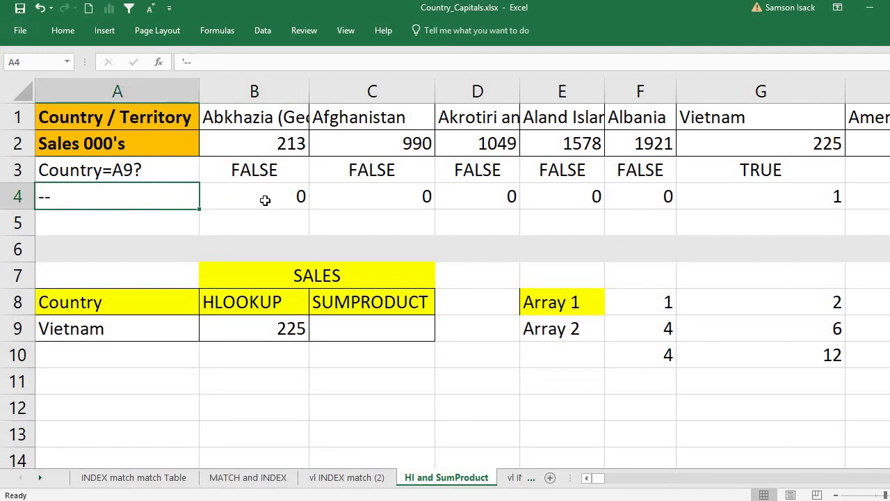
click(268, 202)
drag(18, 197, 124, 208)
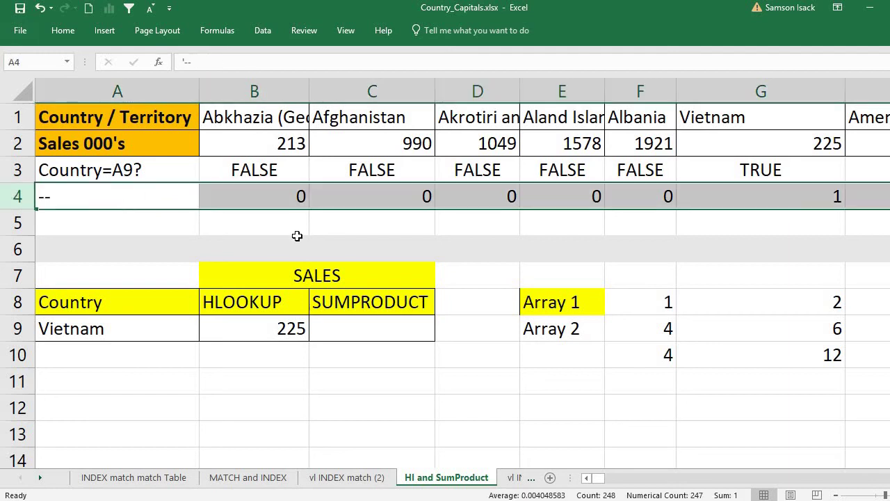
click(734, 173)
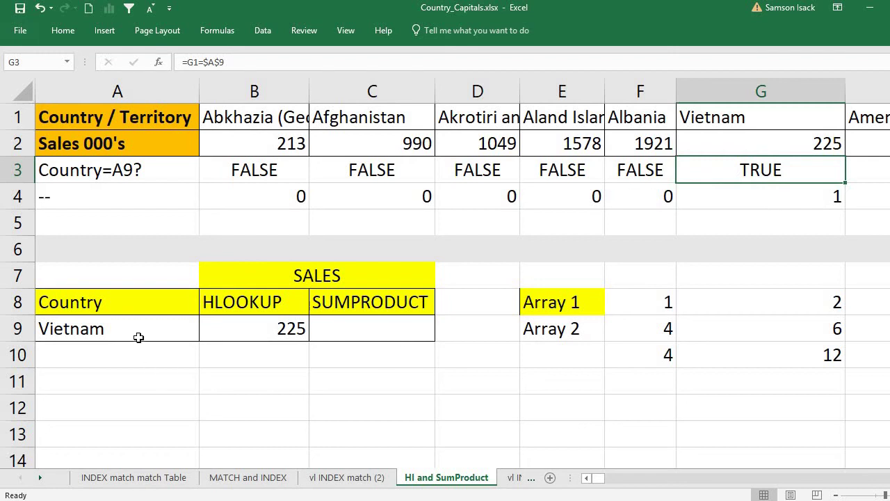
click(803, 197)
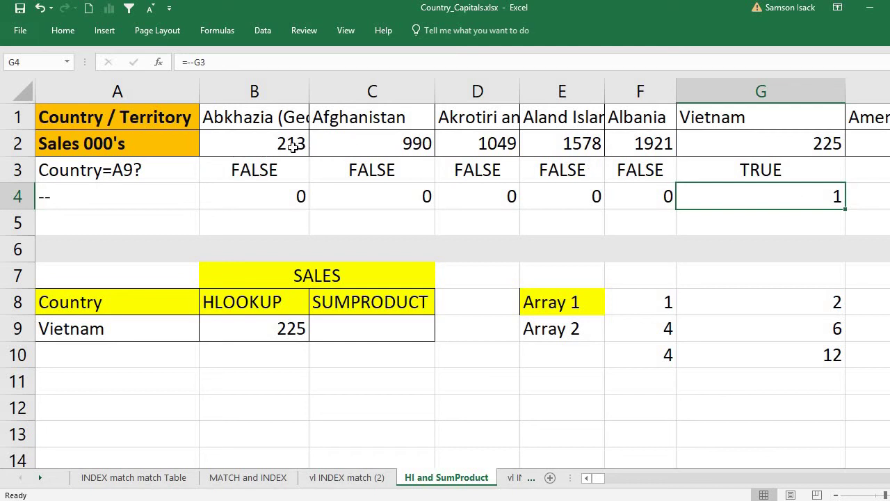
click(256, 202)
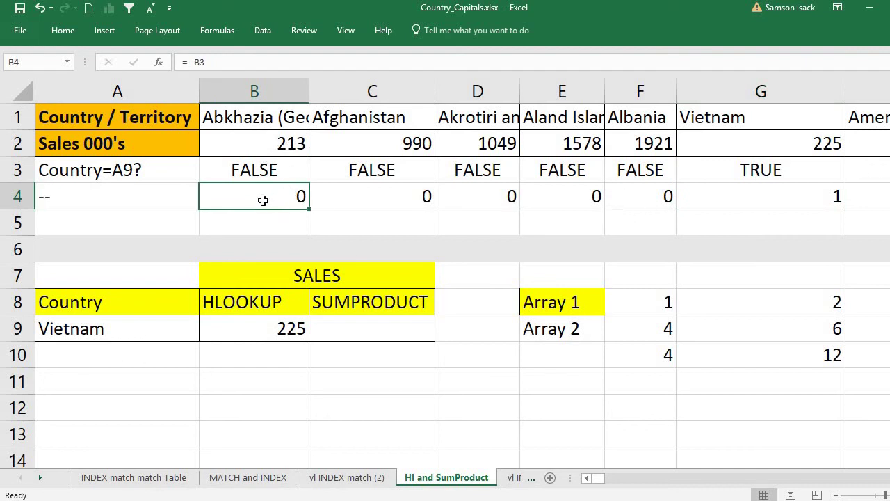
click(13, 196)
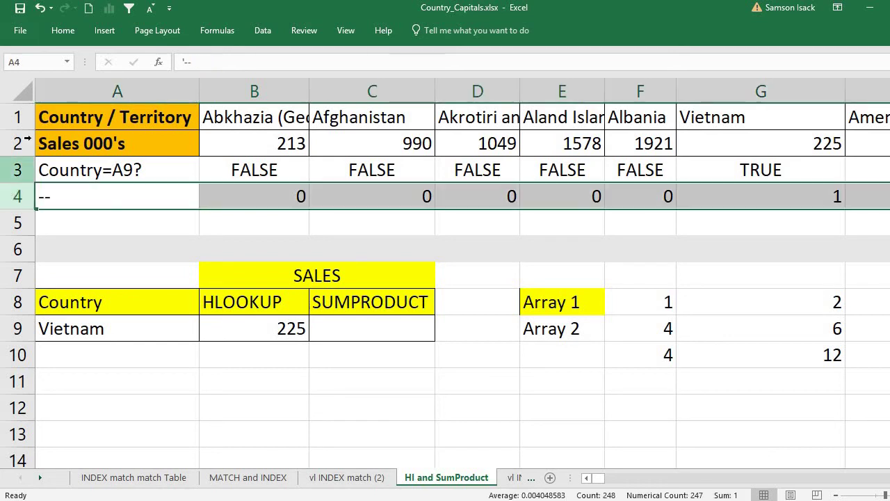
click(25, 141)
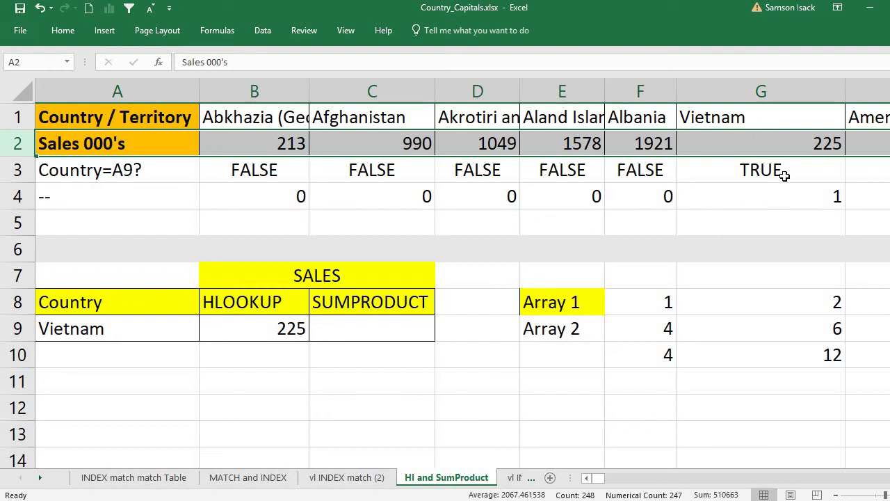
click(817, 224)
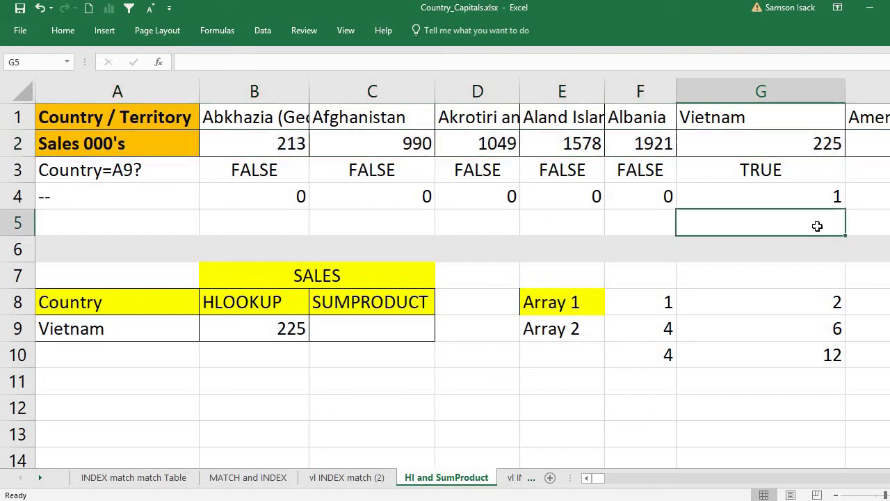
click(268, 218)
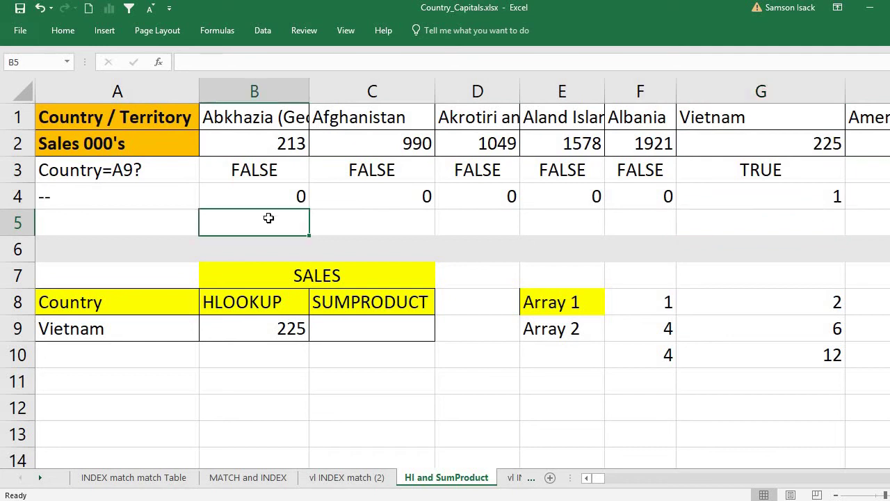
text(=)
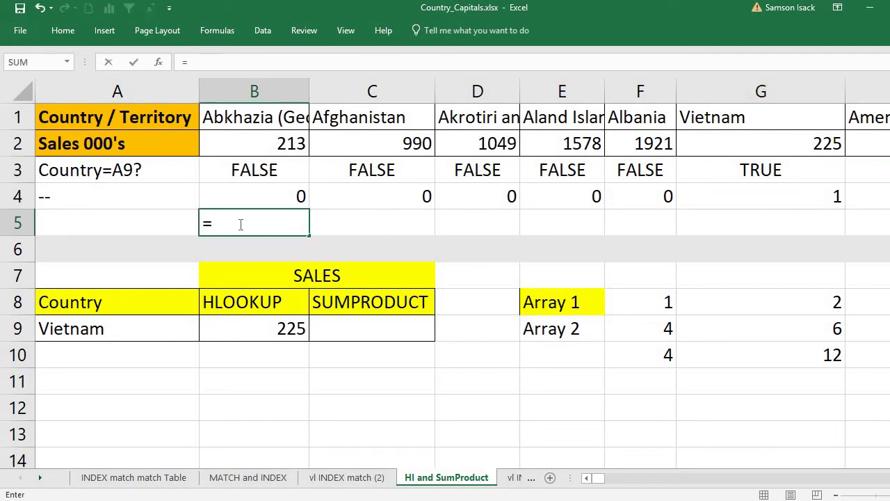
drag(241, 224, 184, 224)
key(BackSpace)
click(107, 223)
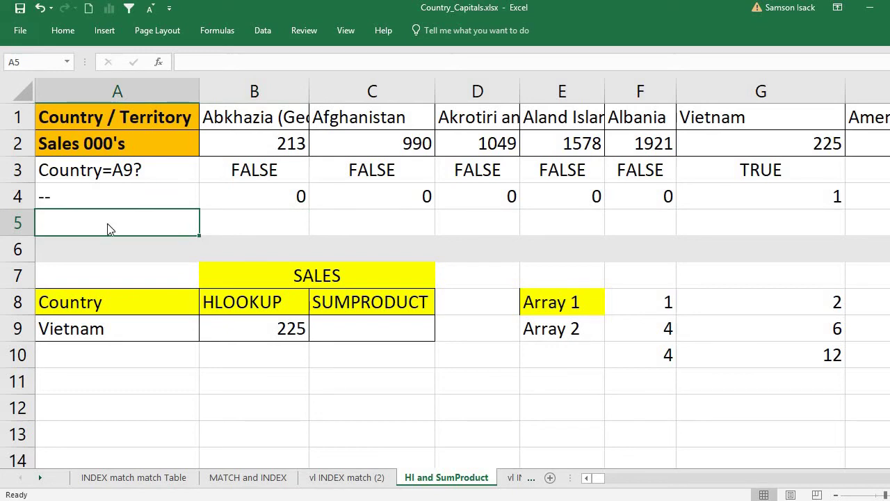
key(ctrl+p)
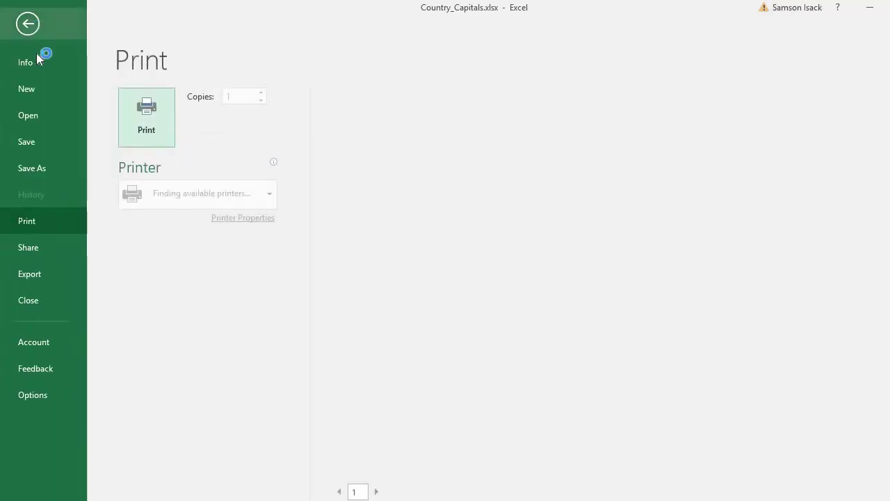
key(Escape)
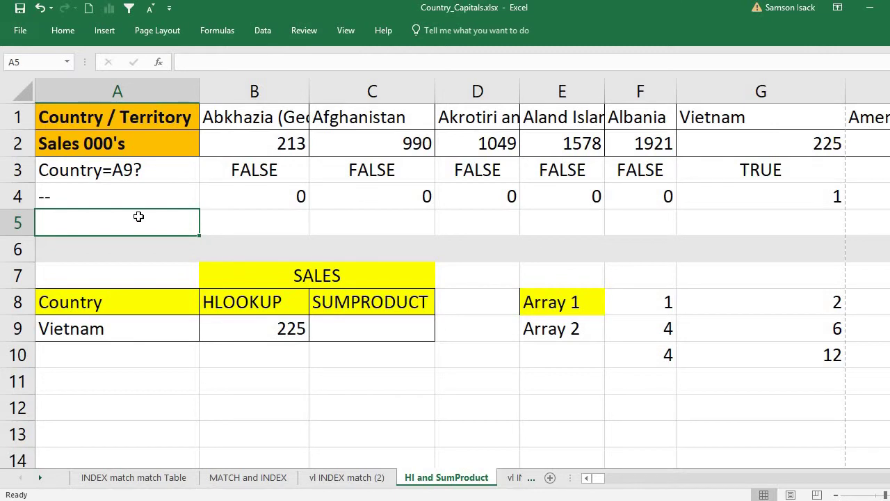
- Label the next helper row in A5 with the text Product
text(Pr)
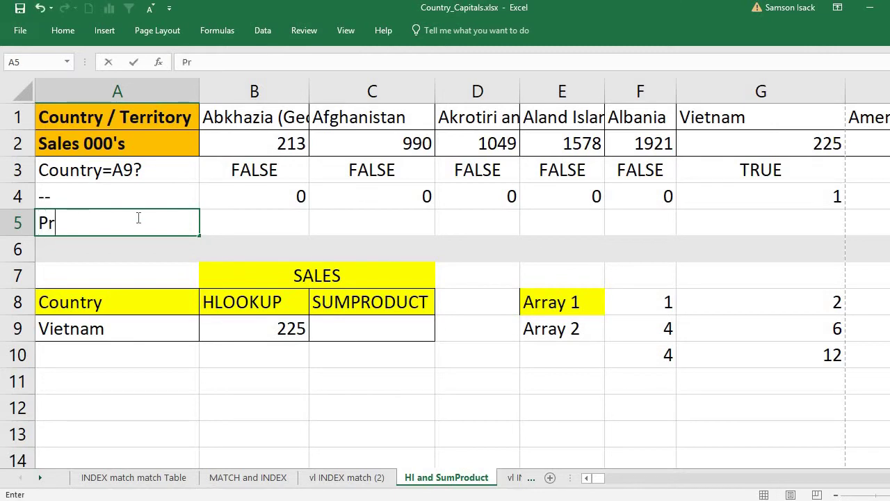
text(oduct)
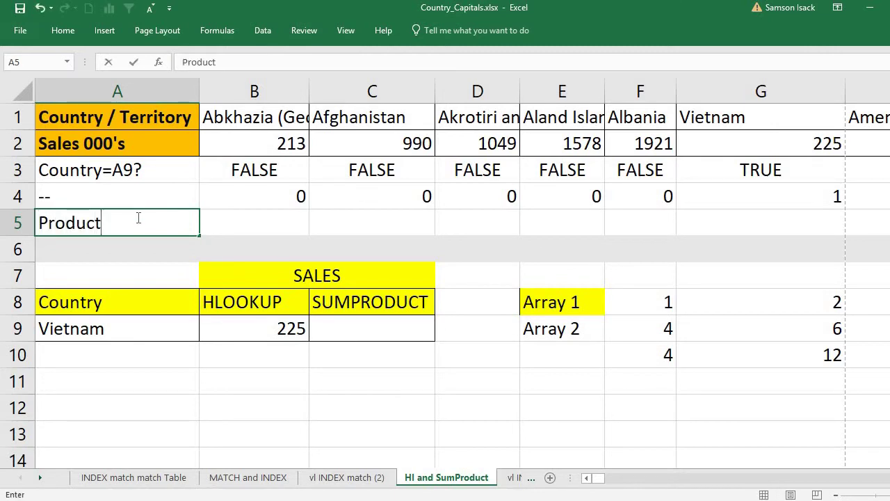
click(254, 222)
- Shade the helper row labels in A3:A5 with a light orange fill
drag(155, 173, 149, 222)
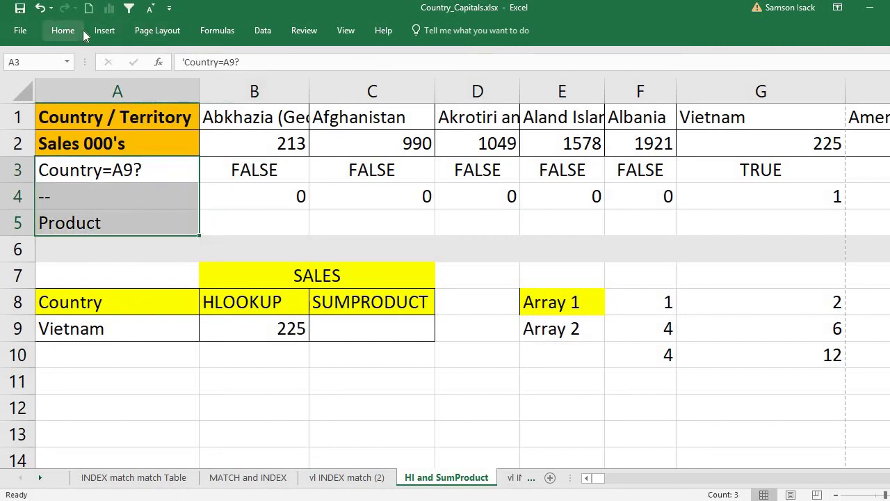
click(63, 31)
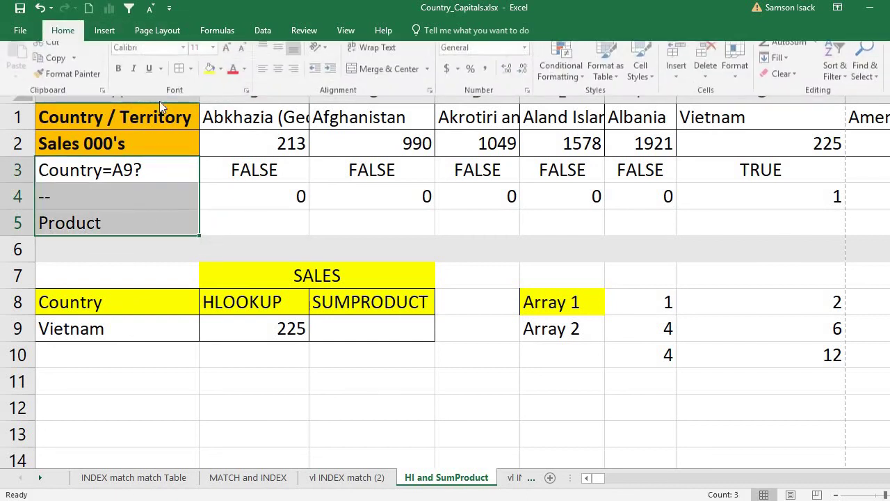
click(221, 79)
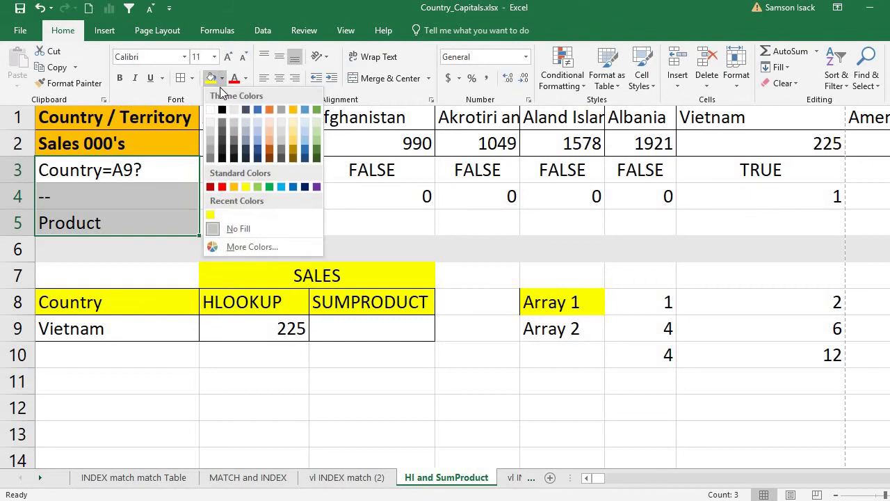
click(270, 131)
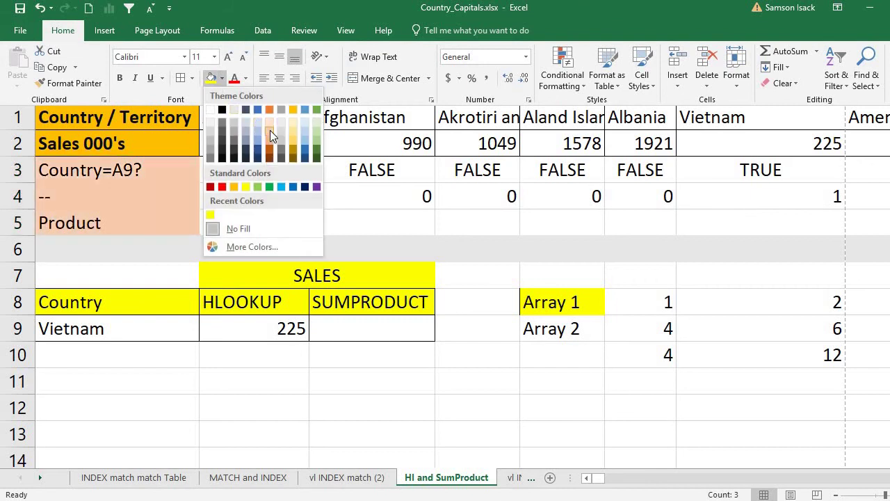
- Apply all borders to the cells of rows 3 to 5
drag(18, 170, 23, 215)
click(66, 32)
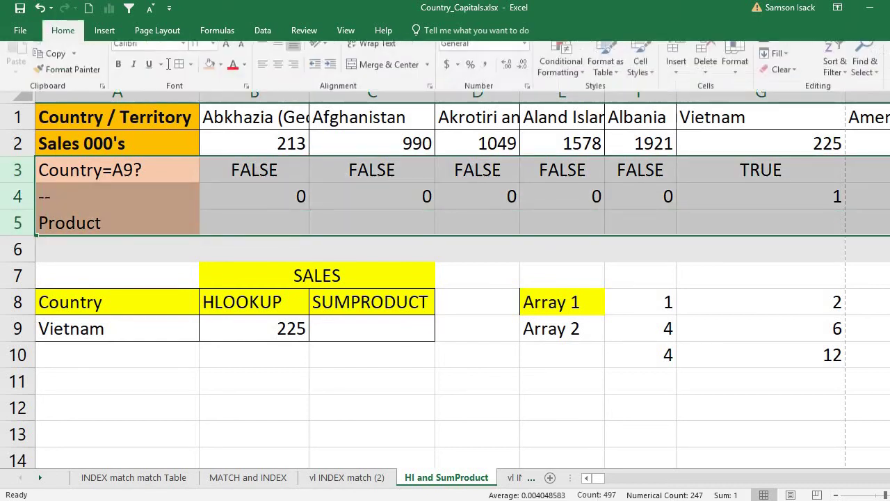
click(271, 165)
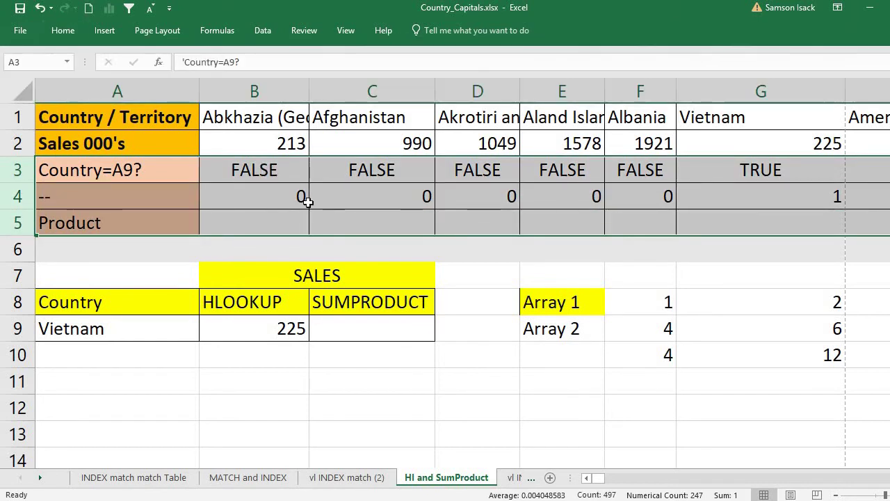
- Enter the formula =B2*B4 in B5 to multiply the sales figure by the converted match value
click(286, 211)
click(287, 217)
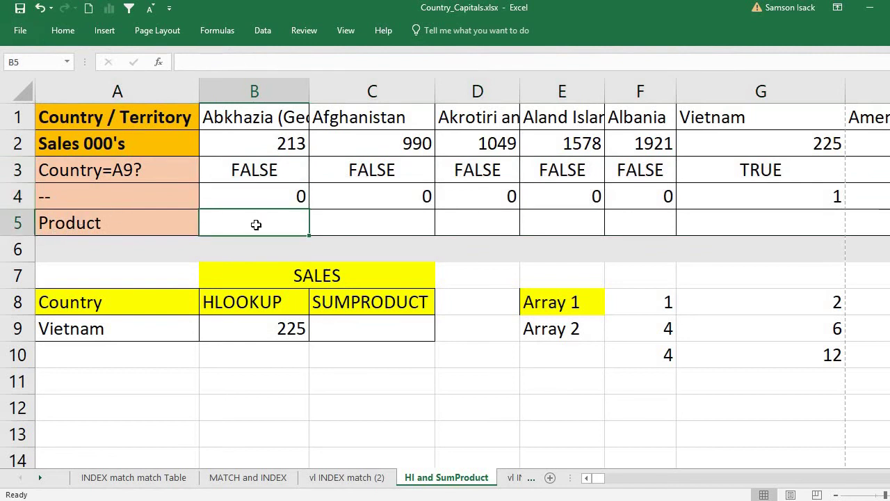
text(=)
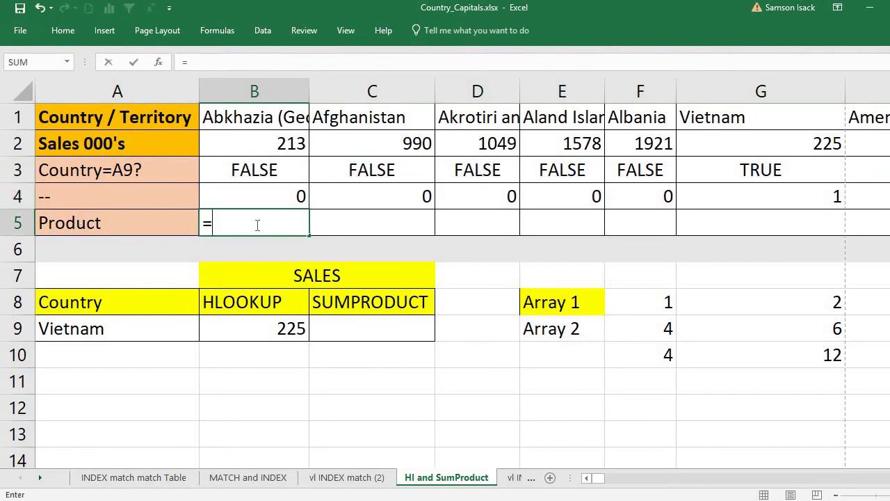
click(266, 144)
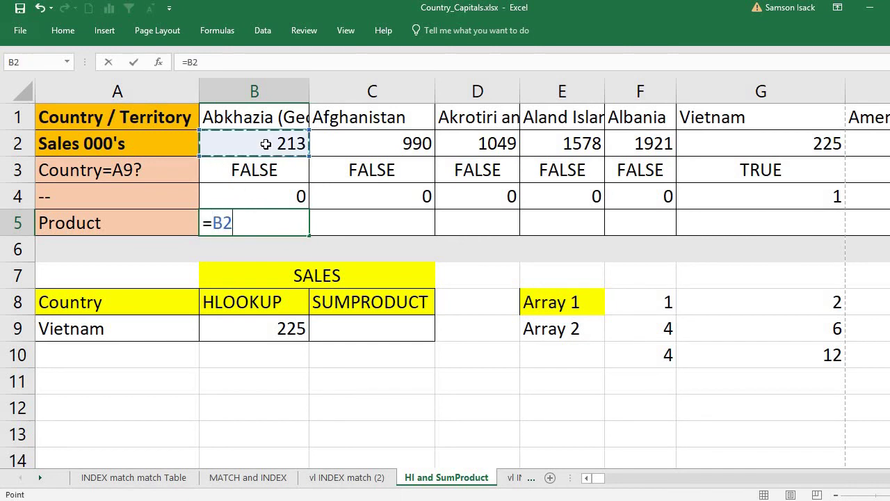
text(*)
click(285, 197)
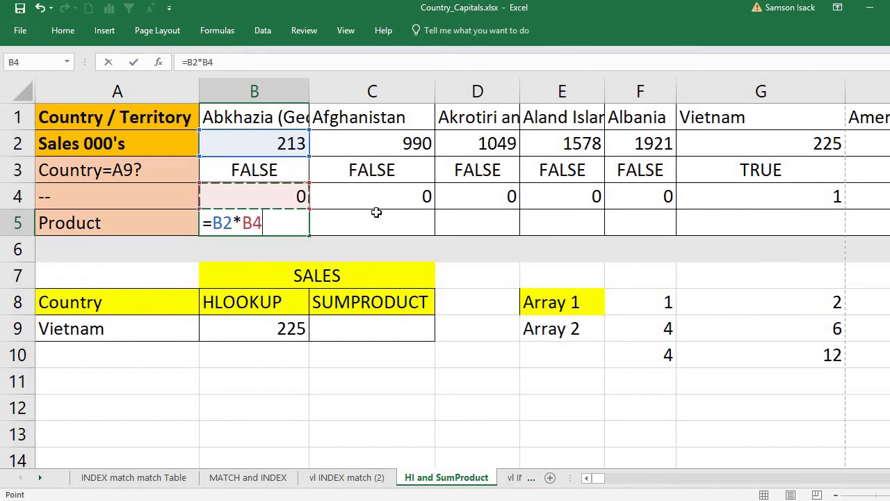
key(Return)
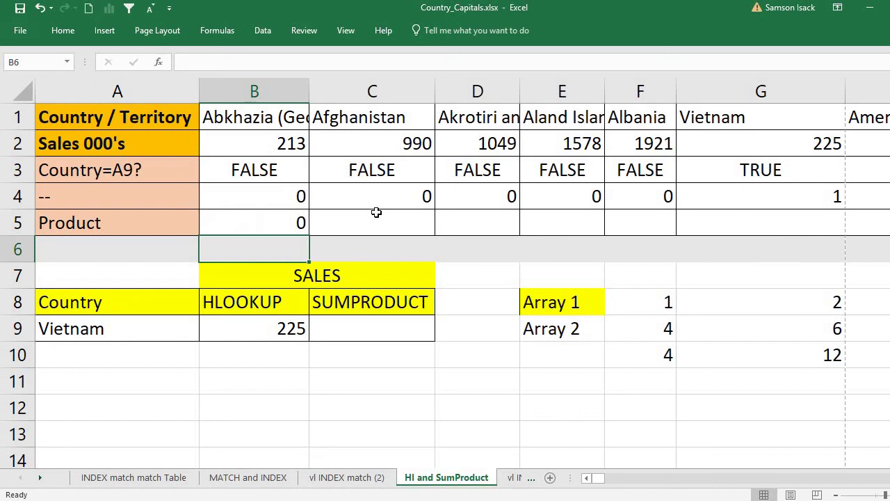
- Fill the product formula from B5 across row 5 through the last country in IN5
click(300, 222)
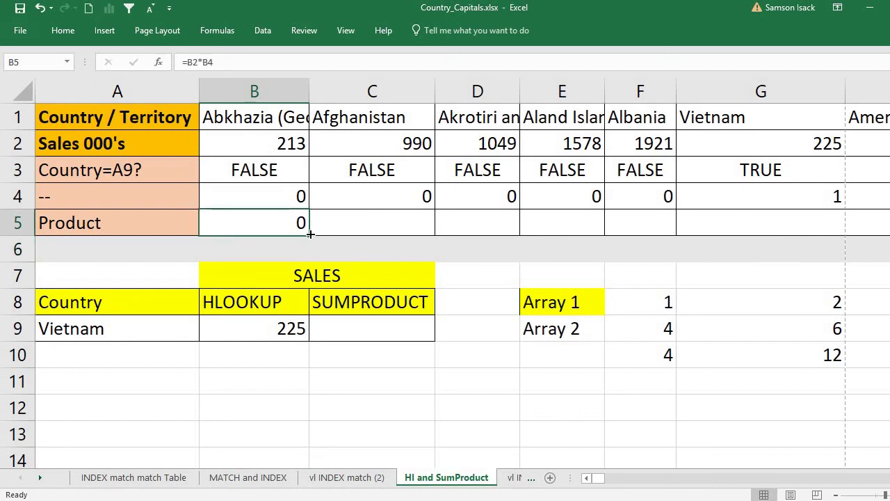
drag(310, 234, 788, 237)
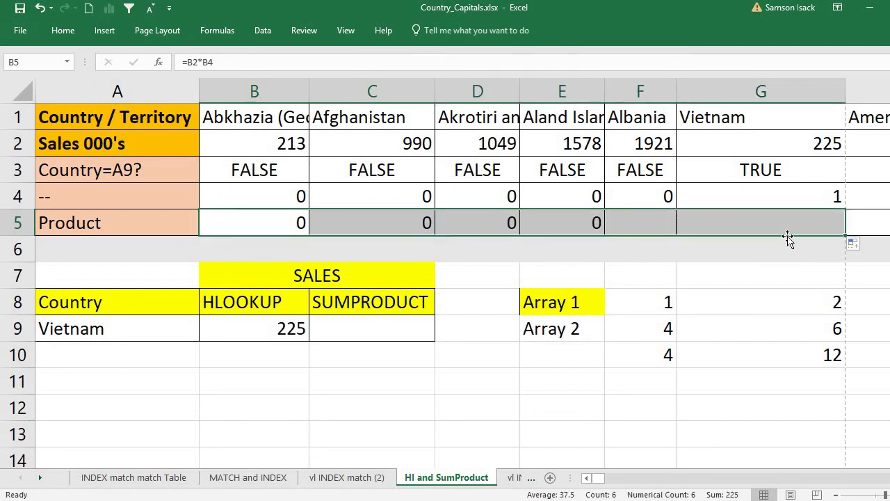
click(791, 224)
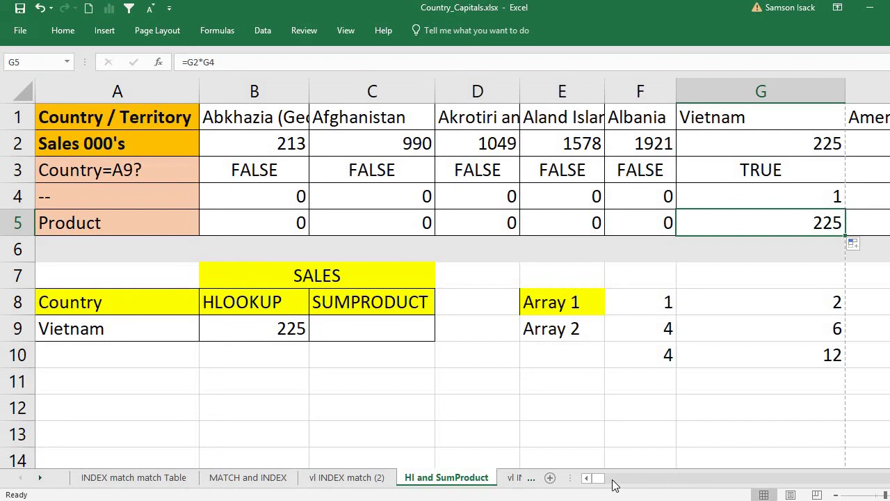
mouse_move(599, 483)
mouse_down()
mouse_move(628, 483)
mouse_move(595, 483)
mouse_up()
drag(844, 235, 761, 221)
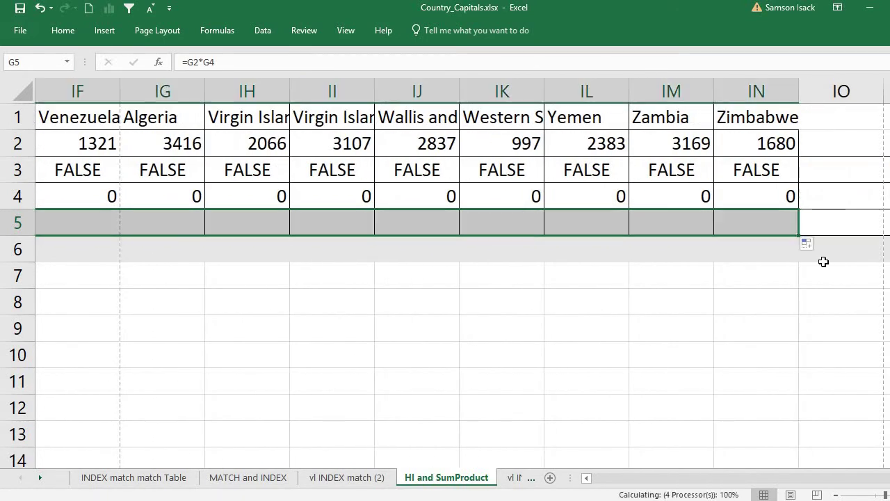
- Enter the formula =SUM(B5:IN5) in IO5 to total the products of all countries
click(837, 224)
text(=)
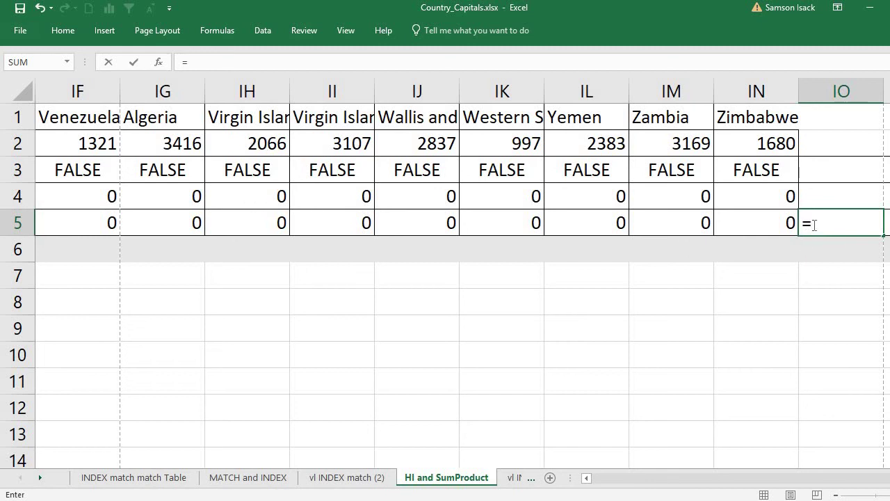
text(SUM)
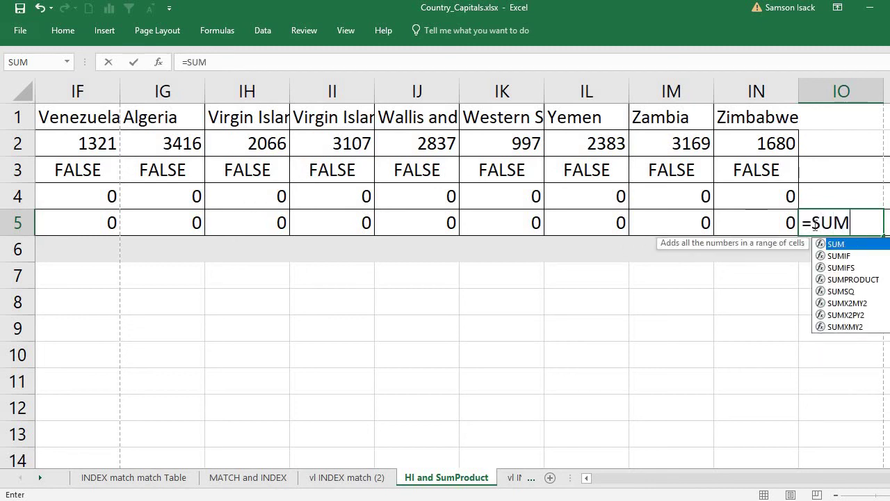
text(()
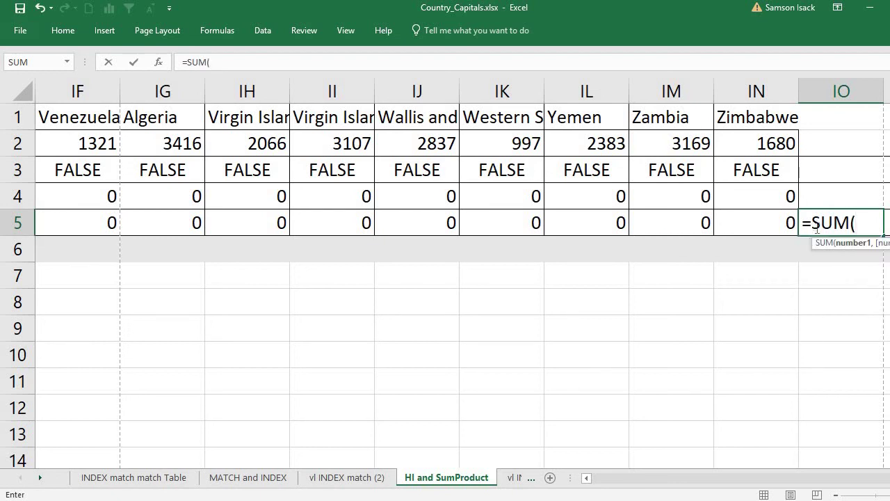
click(775, 221)
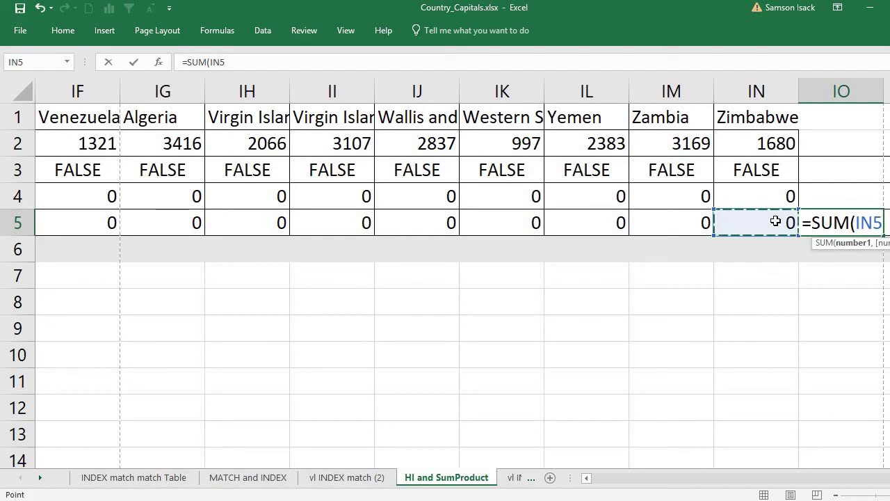
key(ctrl+shift+Left)
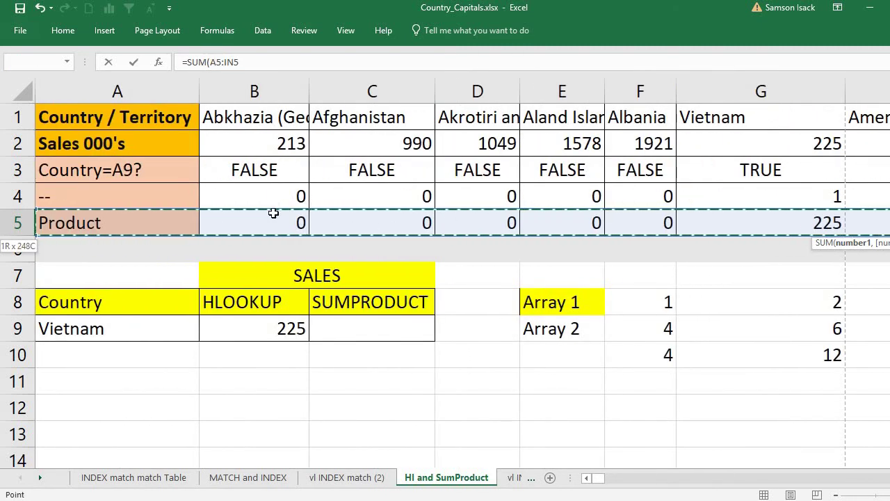
key(shift+Right)
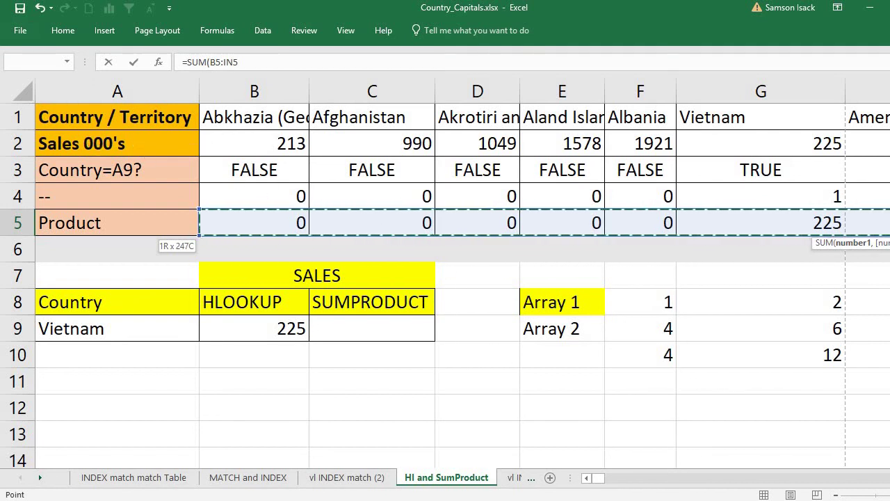
drag(612, 481, 803, 480)
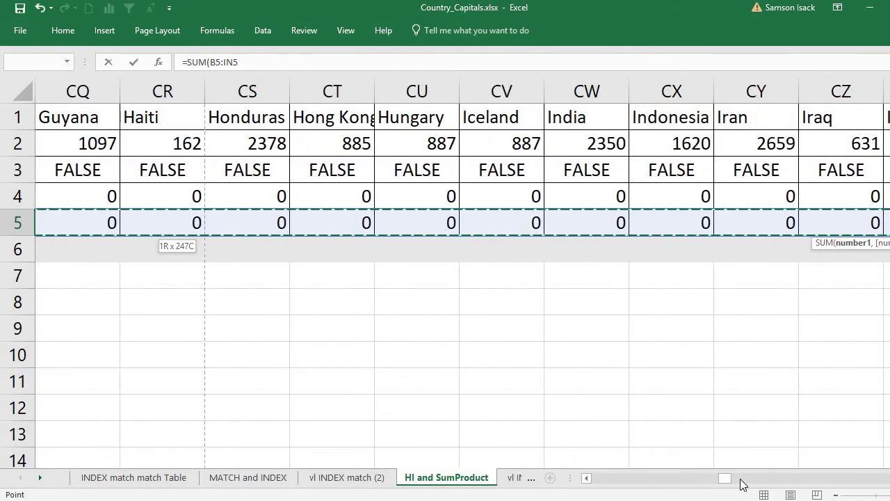
drag(727, 480, 887, 482)
scroll(459, 271, right, 2)
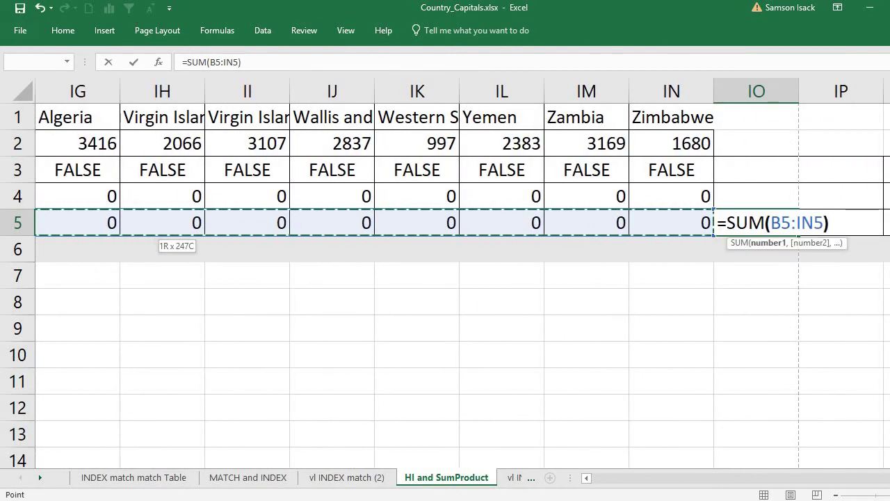
key(Return)
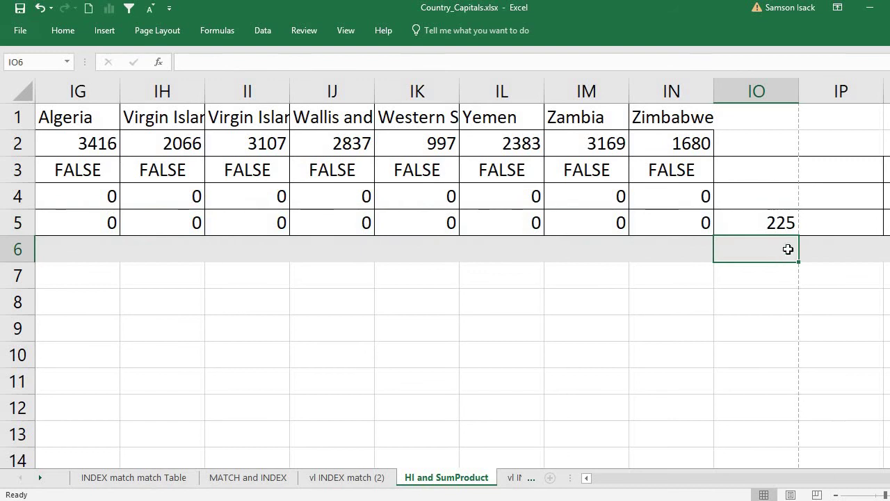
- Review the total in IO5, the product row 5, and the sales and converted match rows 2 and 4 it draws on
click(778, 219)
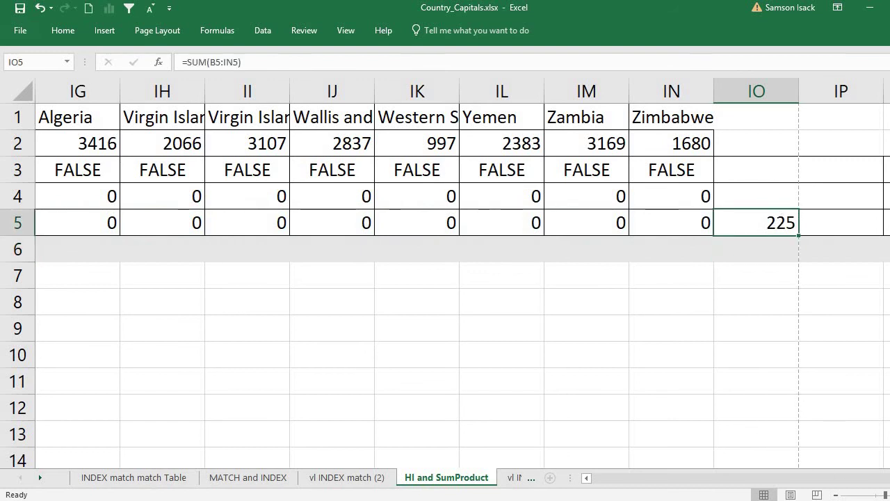
drag(835, 478, 595, 478)
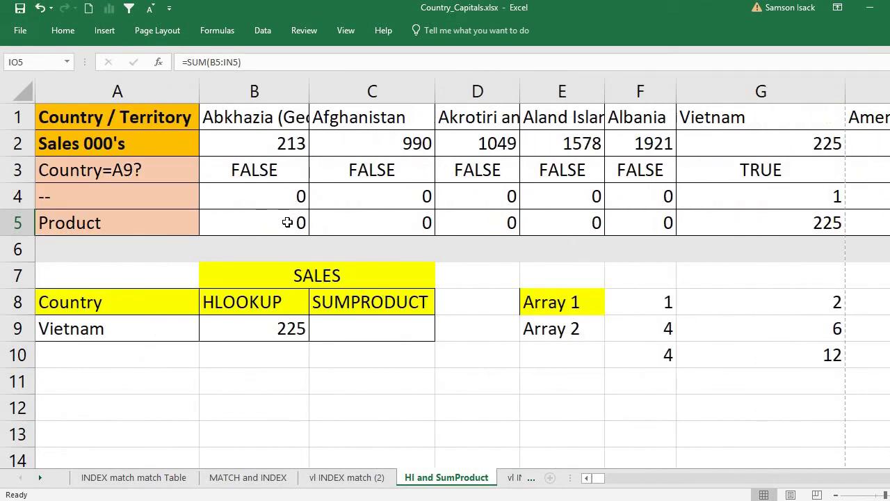
click(16, 223)
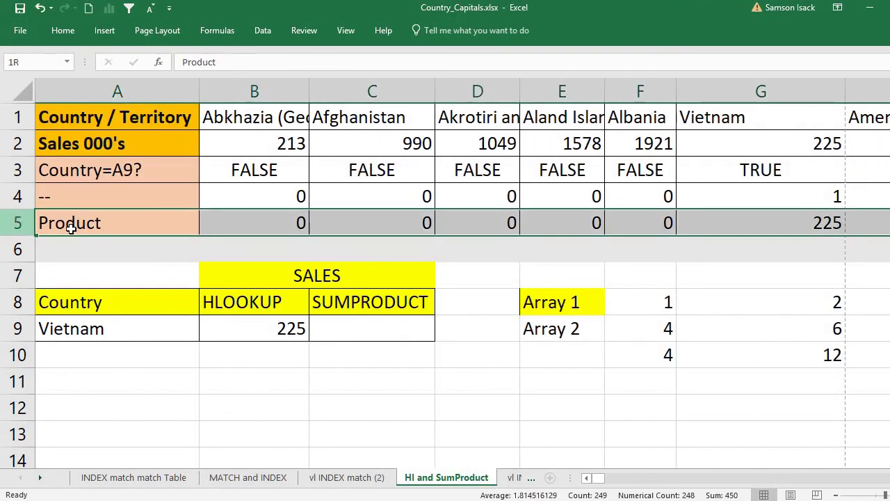
click(17, 143)
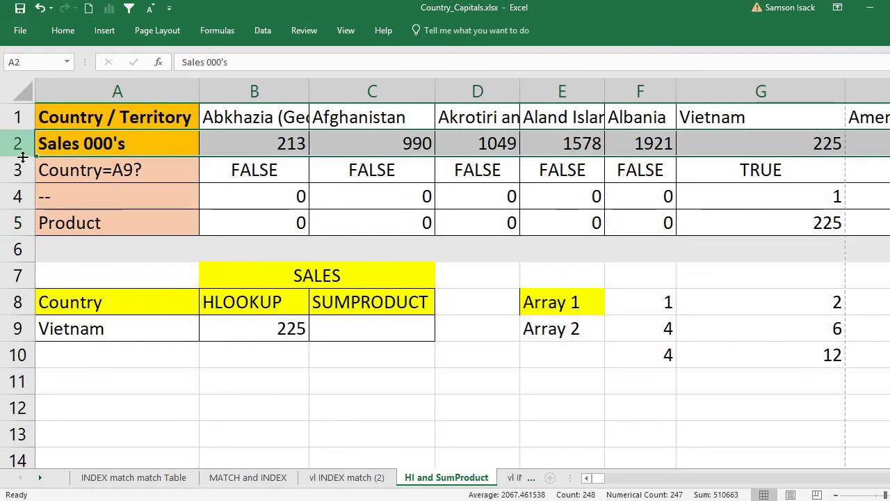
click(18, 197)
- Hide row 3, which holds the TRUE/FALSE country match results
click(19, 170)
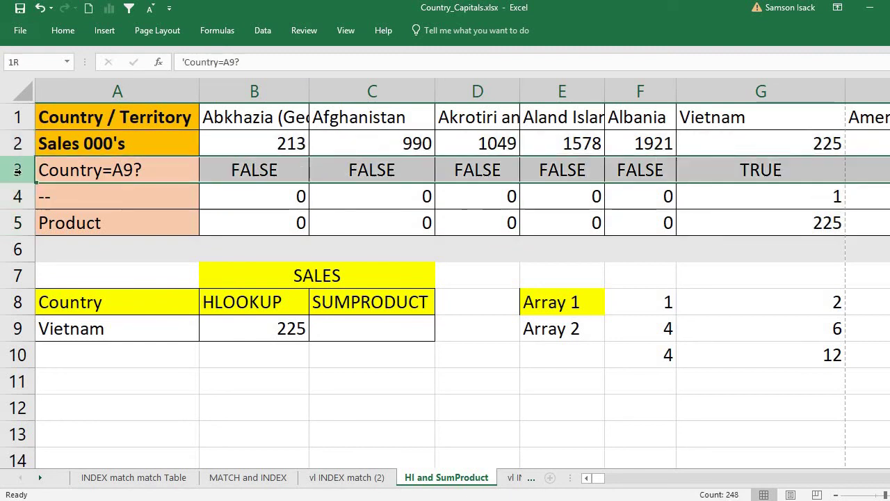
right_click(23, 171)
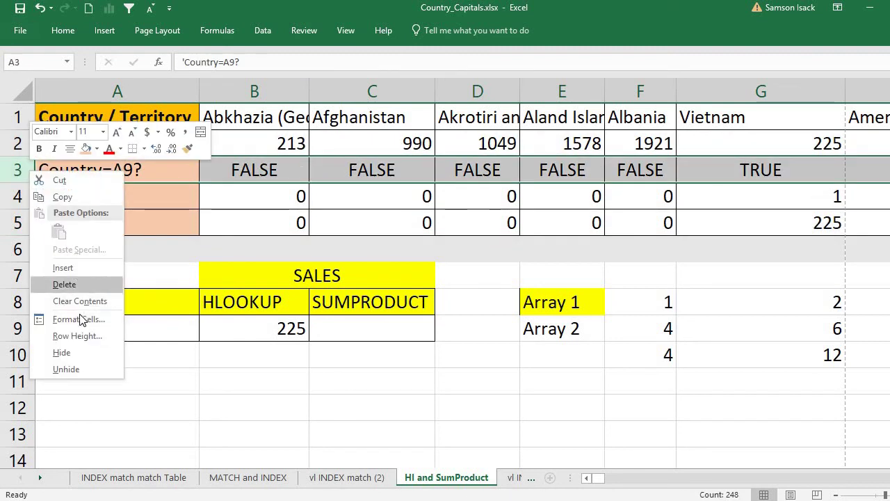
click(76, 353)
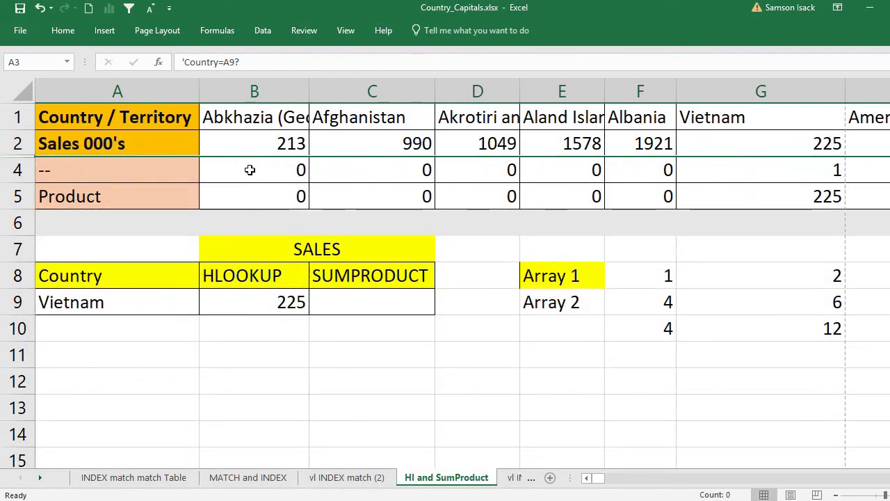
- Compare the sales figures in row 2 with the converted match values in row 4 as the two arrays being multiplied
click(247, 169)
click(271, 144)
click(260, 167)
click(233, 145)
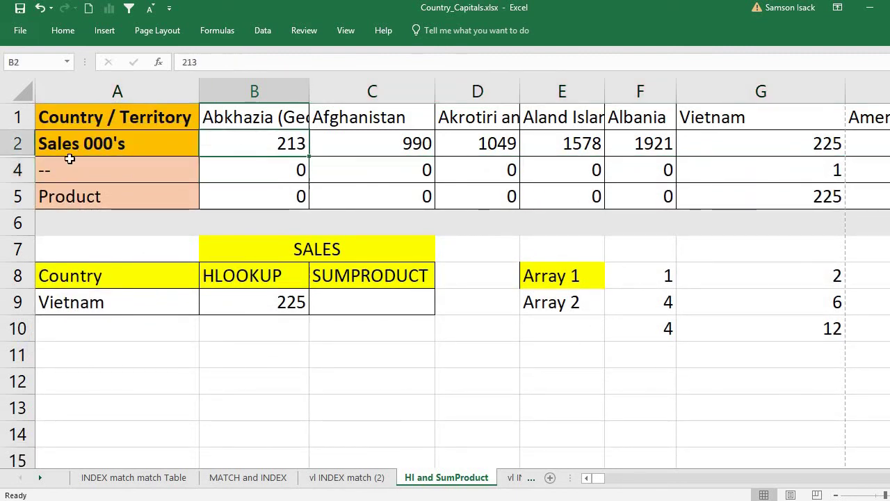
click(17, 144)
click(18, 170)
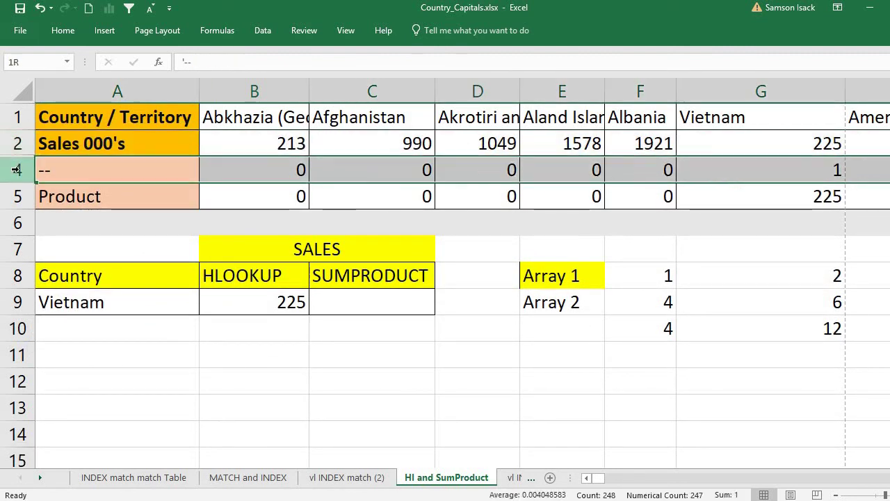
- Examine how product row 5 derives from sales row 2 and converted match row 4, including Vietnam's product formula in G5
click(245, 200)
click(18, 197)
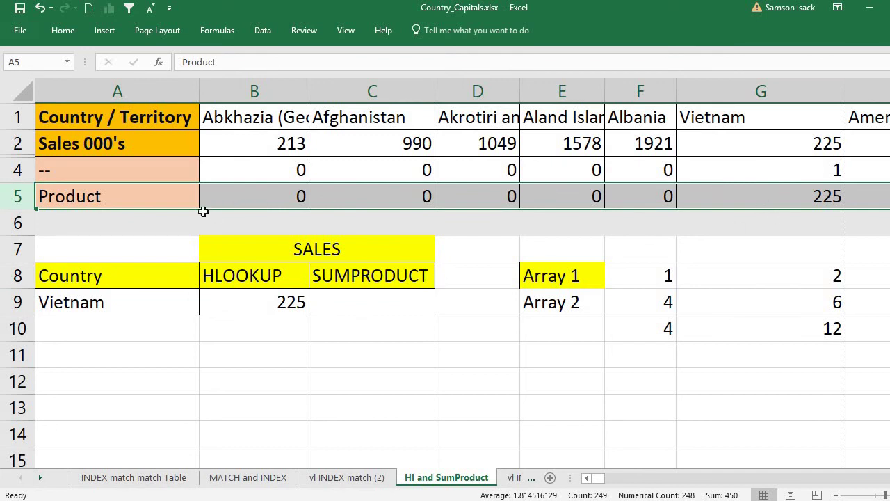
click(17, 143)
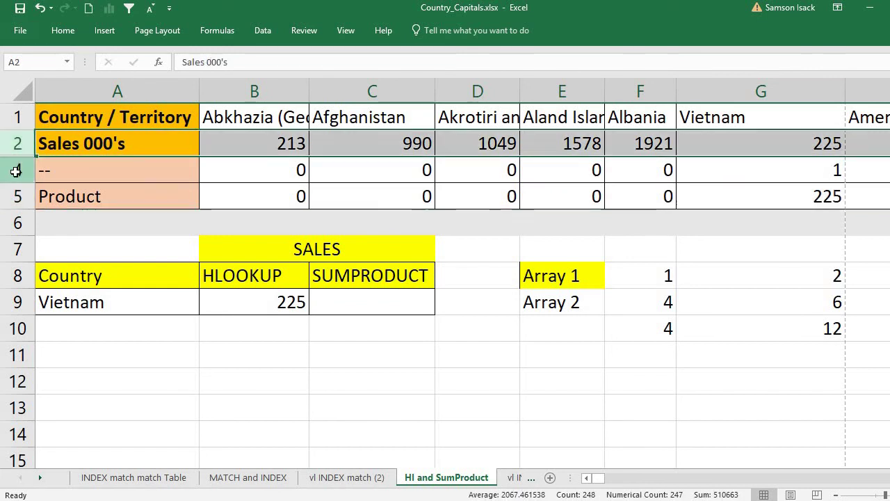
click(18, 170)
click(17, 143)
click(17, 170)
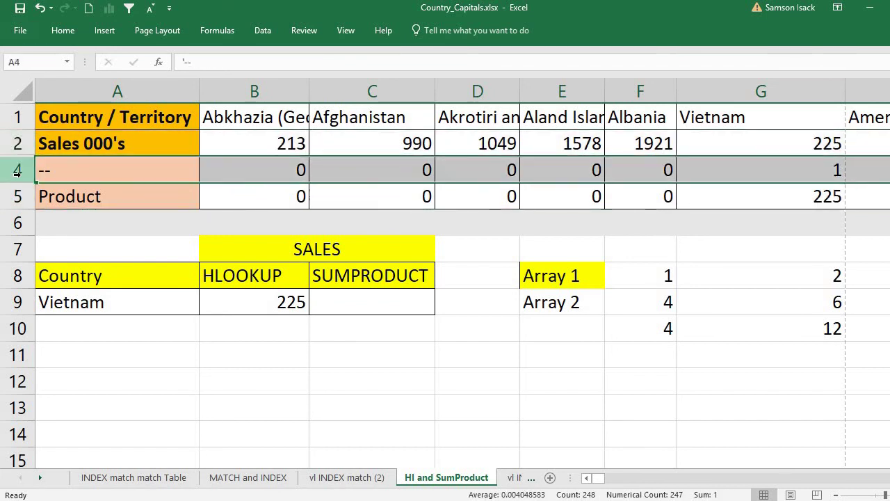
click(398, 303)
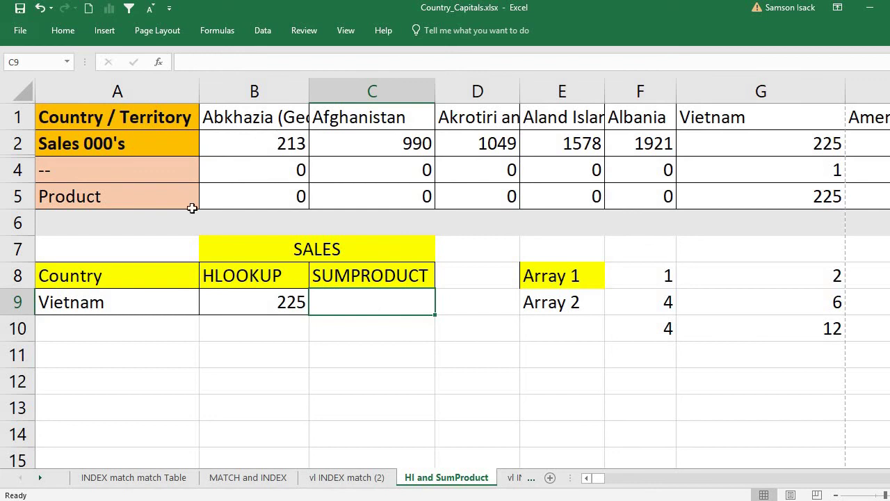
click(13, 196)
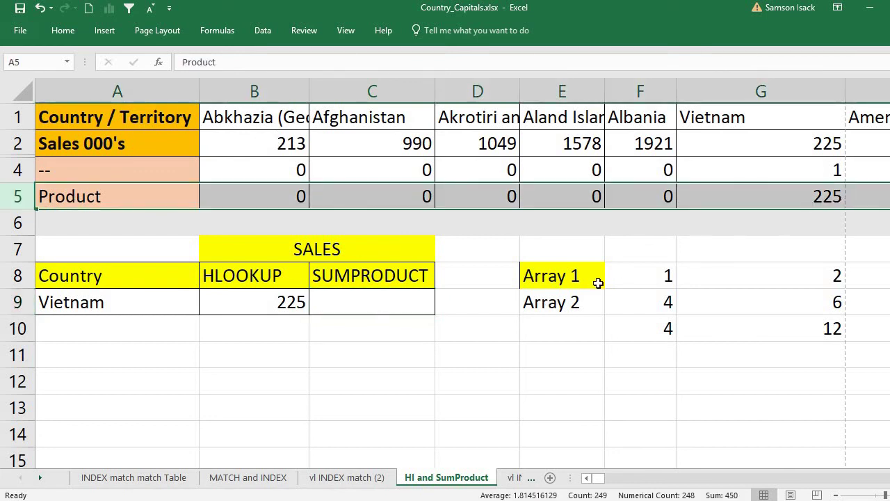
click(786, 196)
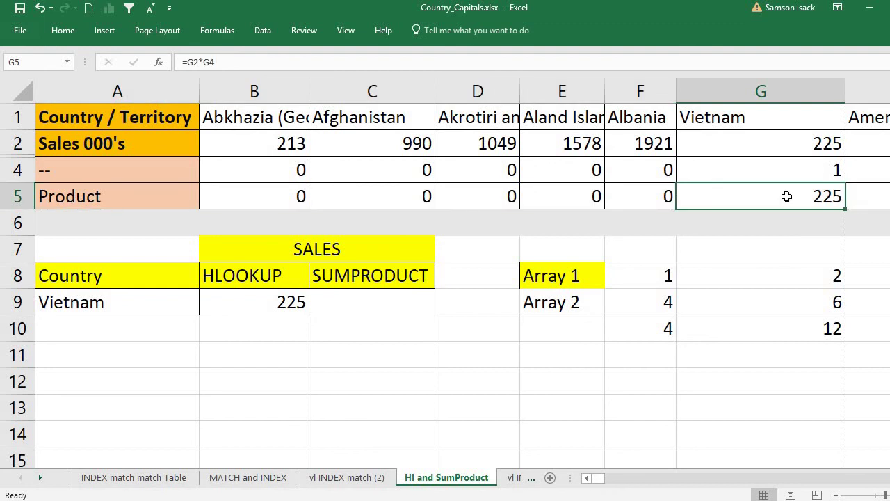
- Start a SUMPRODUCT formula in C9, taking the sales figures in row 2 from B2 across all countries as the first array
double_click(347, 302)
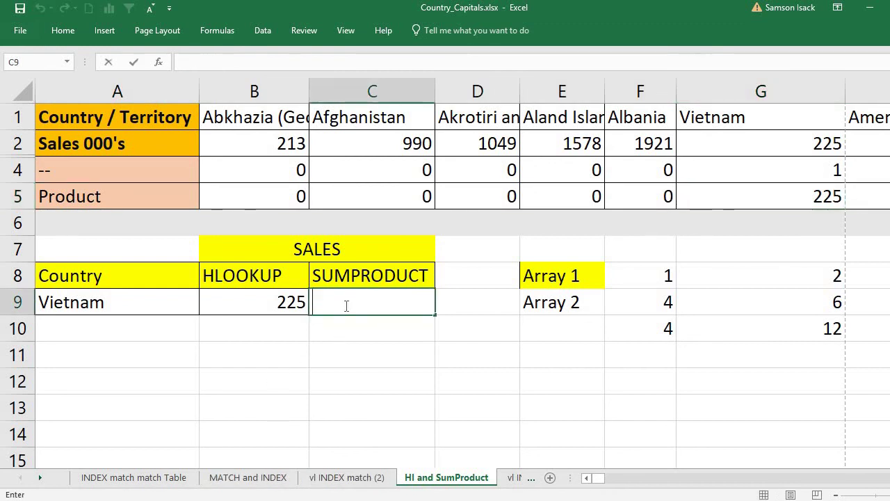
text(=S)
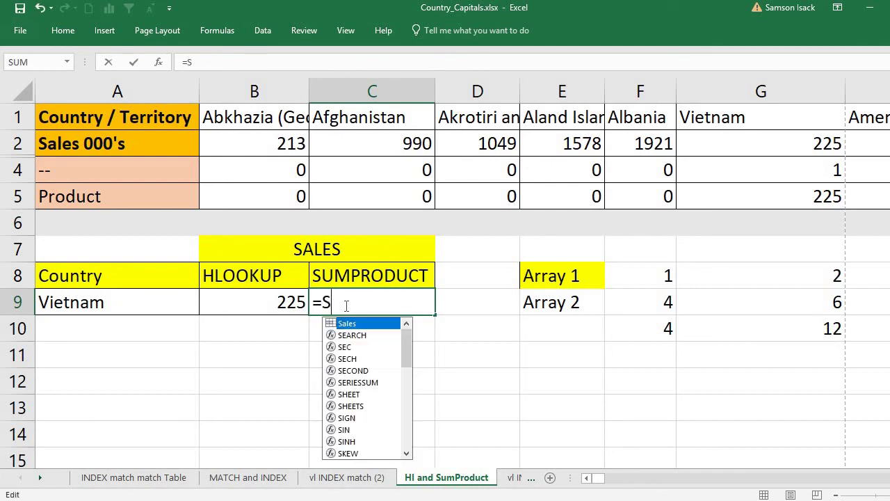
text(UMPRODUC)
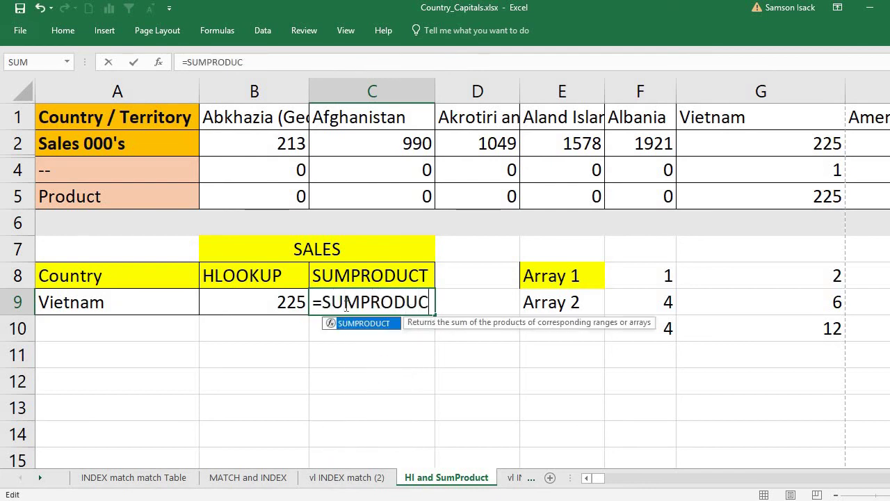
text(T()
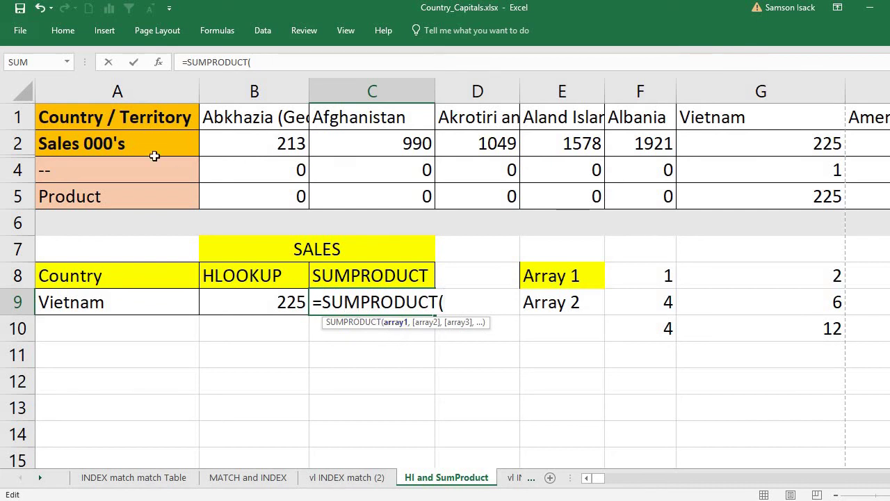
click(251, 144)
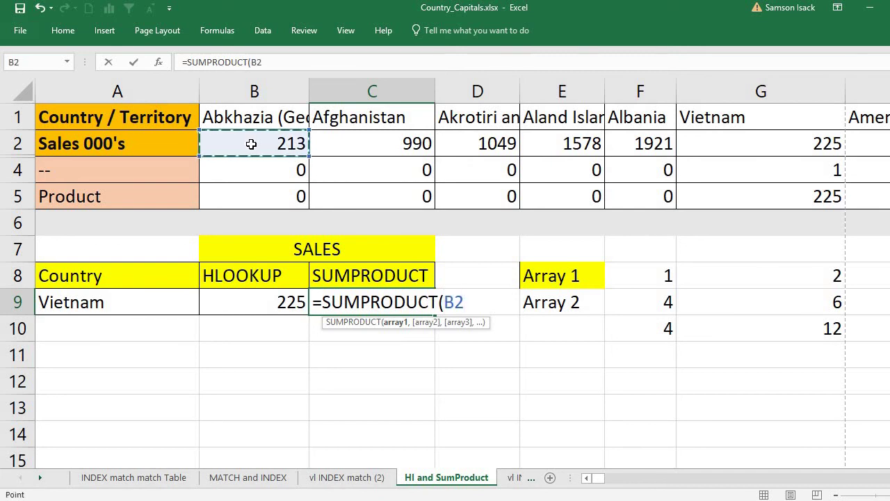
key(shift+Right)
key(shift+Right)
key(shift+Right)
key(shift+Right)
key(shift+Right)
key(shift+Right)
key(shift+Right)
key(shift+Right)
key(shift+Right)
key(shift+Right)
key(shift+Right)
key(shift+Right)
key(shift+Right)
key(shift+Right)
key(shift+Right)
key(shift+Right)
key(shift+Right)
key(shift+Right)
key(shift+Right)
key(shift+Right)
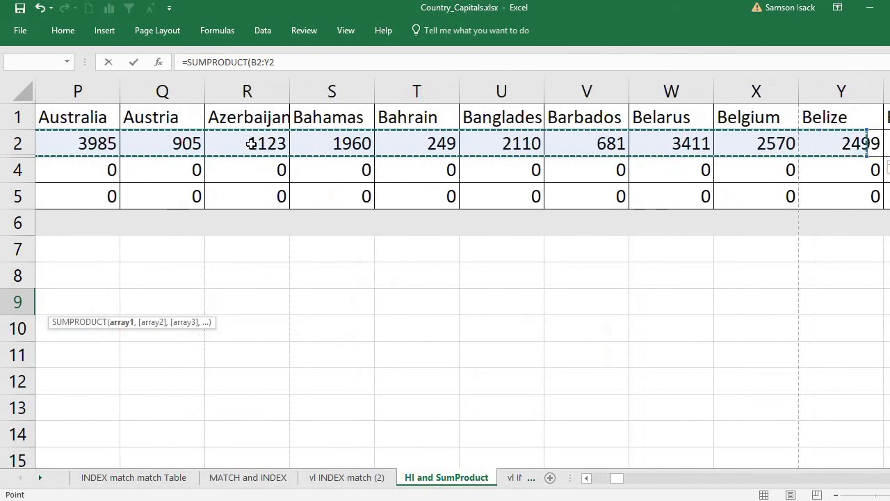
key(shift+Right)
key(shift+Right)
key(shift+Right)
key(shift+Right)
key(shift+Right)
key(shift+Right)
key(shift+Right)
key(shift+Right)
key(shift+Right)
key(shift+Right)
key(shift+Right)
key(shift+Right)
key(shift+Right)
key(shift+Right)
key(shift+Right)
key(shift+Right)
key(shift+Right)
key(shift+Right)
key(shift+Right)
key(shift+Right)
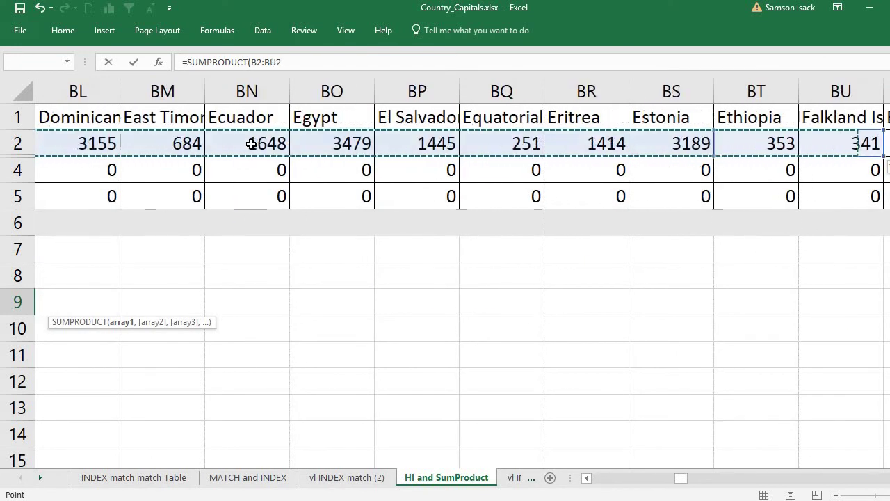
key(shift+Right)
key(shift+Right)
key(shift+Right)
key(shift+Right)
key(shift+Right)
key(shift+Right)
key(shift+Right)
key(shift+Right)
key(shift+Right)
key(shift+Right)
key(shift+Right)
key(shift+Right)
key(shift+Right)
key(shift+Right)
key(shift+Right)
key(shift+Right)
key(shift+Right)
key(shift+Right)
key(shift+Right)
key(shift+Right)
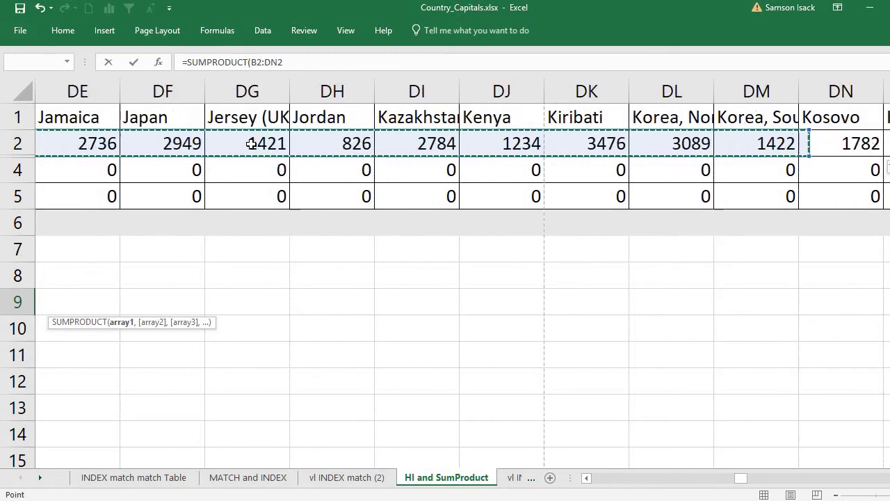
key(shift+Right)
key(shift+Right)
key(shift+Right)
key(shift+Right)
key(shift+Right)
key(shift+Right)
key(shift+Right)
key(shift+Right)
key(shift+Right)
key(shift+Right)
key(shift+Right)
key(shift+Right)
key(shift+Right)
key(shift+Right)
key(shift+Right)
key(shift+Right)
key(shift+Right)
key(shift+Right)
key(shift+Right)
key(shift+Right)
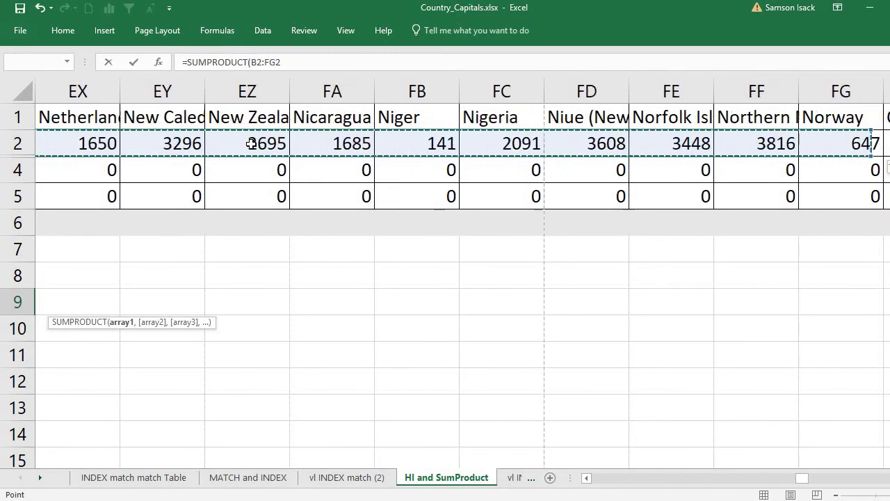
key(shift+Right)
key(shift+Right)
key(shift+Right)
key(shift+Right)
key(shift+Right)
key(shift+Right)
key(shift+Right)
key(shift+Right)
key(shift+Right)
key(shift+Right)
key(shift+Right)
key(shift+Right)
key(shift+Right)
key(shift+Right)
key(shift+Right)
key(shift+Right)
key(shift+Right)
key(shift+Right)
key(shift+Right)
key(shift+Right)
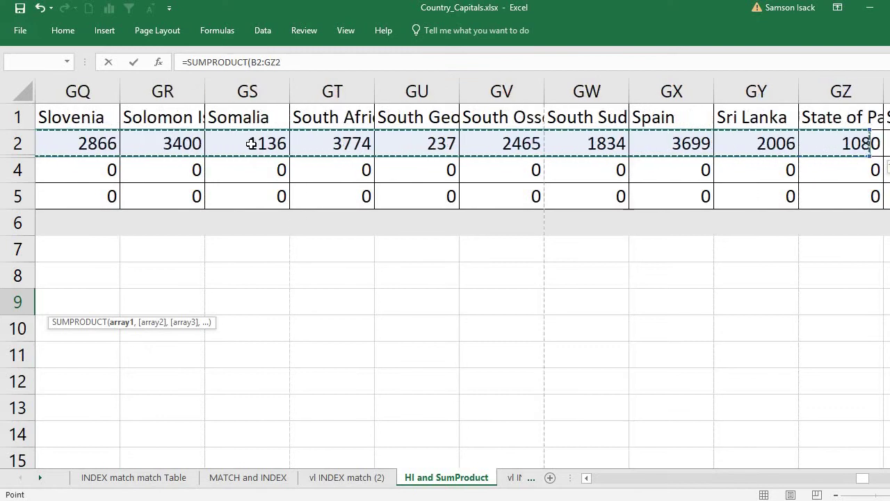
key(shift+Right)
key(shift+Right)
key(shift+Right)
key(shift+Right)
key(shift+Right)
key(shift+Right)
key(shift+Right)
key(shift+Right)
key(shift+Right)
key(shift+Right)
key(shift+Right)
key(shift+Right)
key(shift+Right)
key(shift+Right)
key(shift+Right)
key(shift+Right)
key(shift+Right)
key(shift+Right)
key(shift+Right)
key(shift+Right)
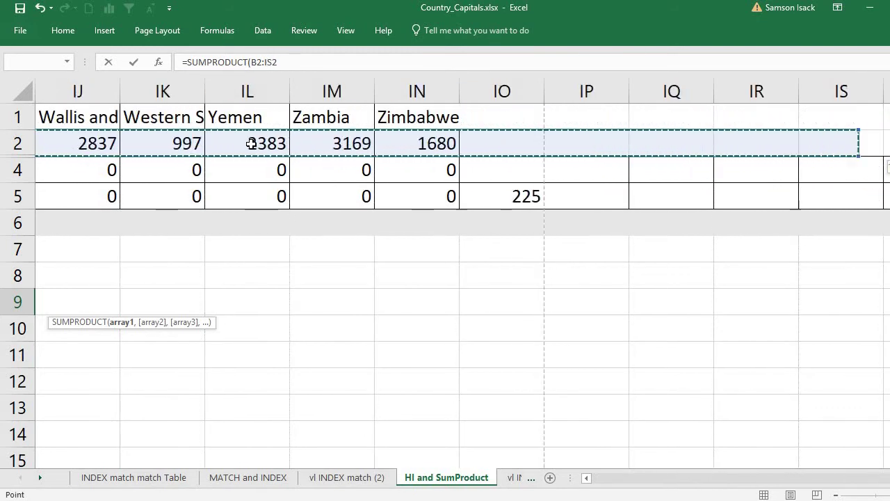
key(shift+Right)
key(shift+Right)
key(shift+Right)
key(shift+Right)
key(shift+Right)
key(shift+Right)
key(shift+Right)
key(shift+Right)
key(shift+Left)
key(shift+Left)
key(shift+Left)
key(shift+Left)
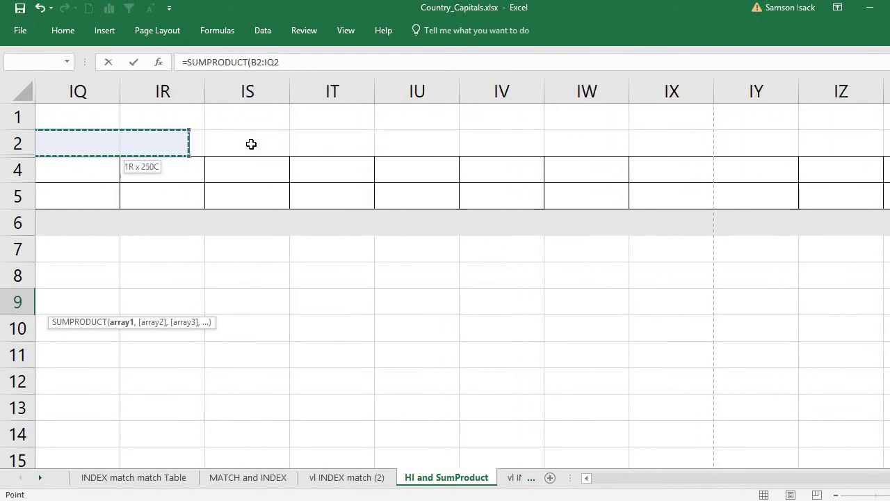
- Trim the first array of C9's SUMPRODUCT formula to B2:IN2, ending at Zimbabwe's sales, and proceed to the second array
key(shift+Left)
key(shift+Left)
key(shift+Left)
key(shift+Left)
key(shift+Left)
key(shift+Left)
key(shift+Left)
key(shift+Left)
key(shift+Left)
key(shift+Left)
key(shift+Right)
key(shift+Right)
key(shift+Right)
key(shift+Right)
key(shift+Right)
key(shift+Right)
key(shift+Right)
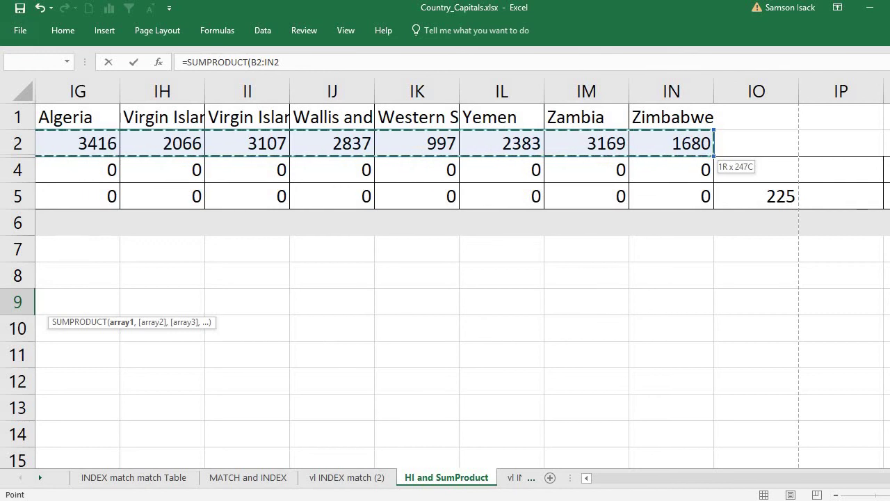
drag(835, 477, 573, 477)
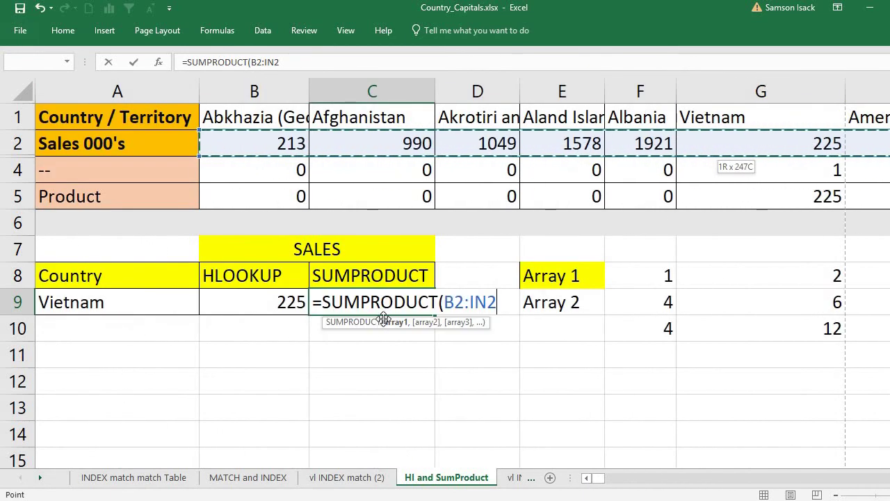
text(,)
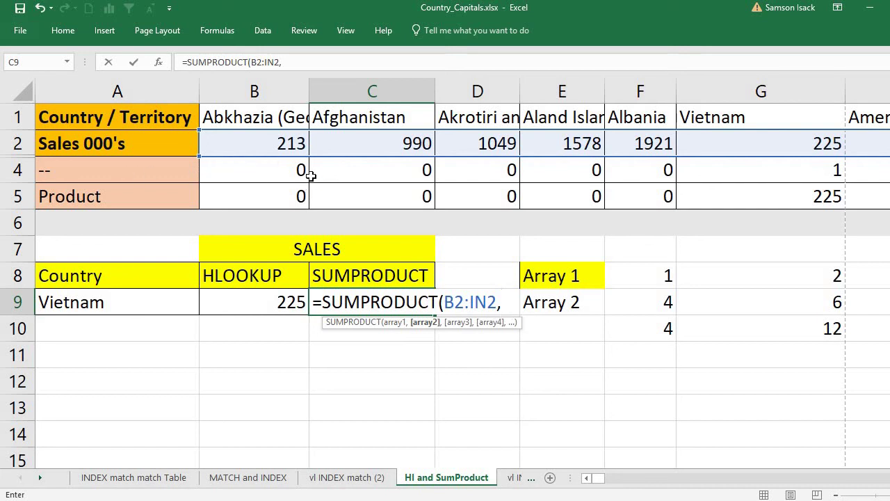
click(14, 147)
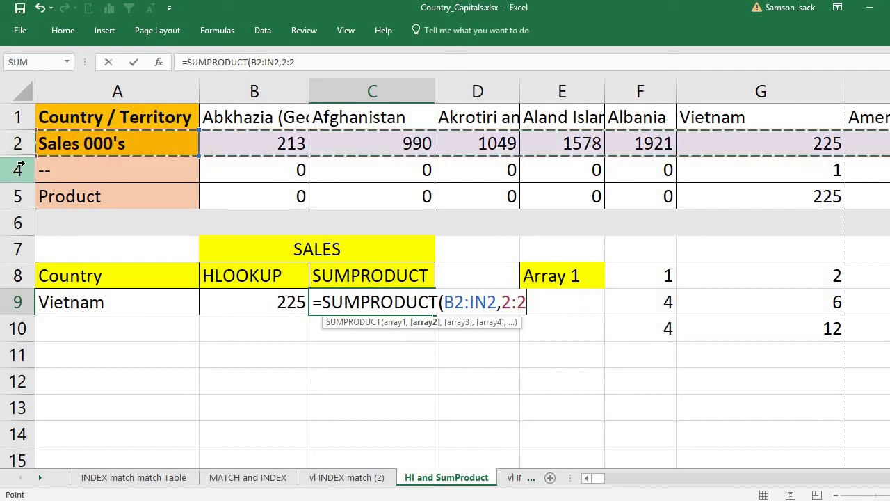
key(BackSpace)
key(BackSpace)
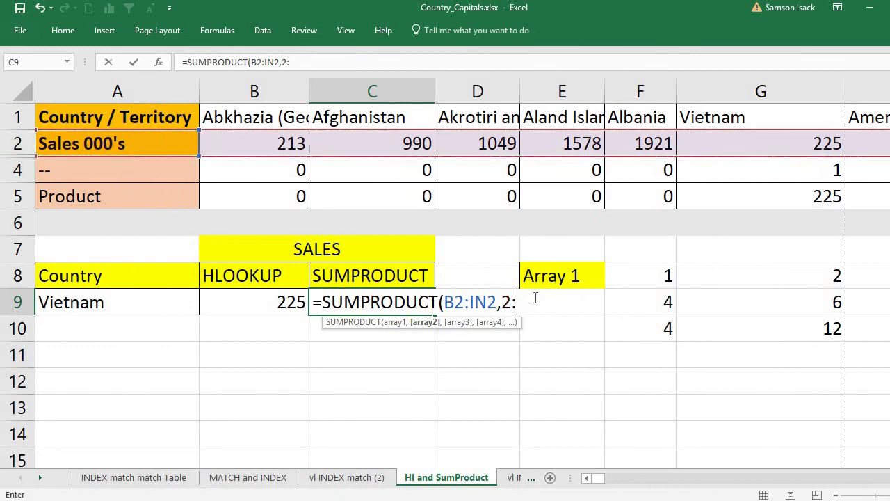
key(BackSpace)
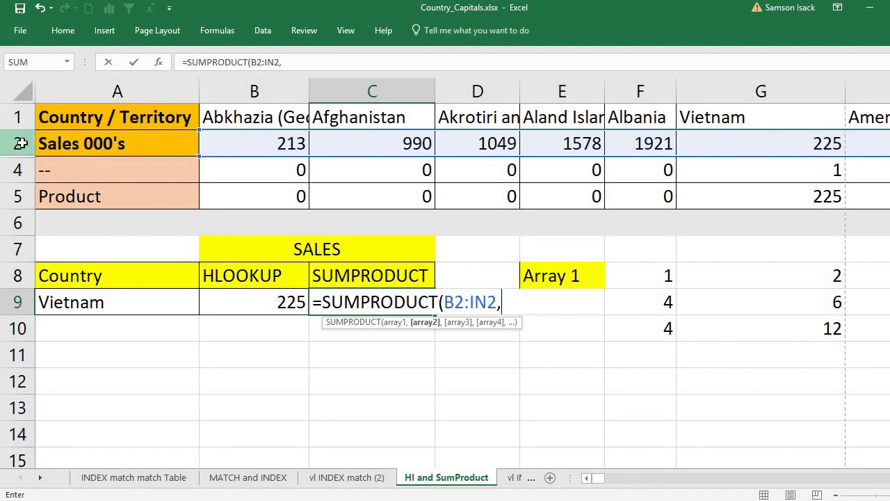
drag(21, 148, 18, 169)
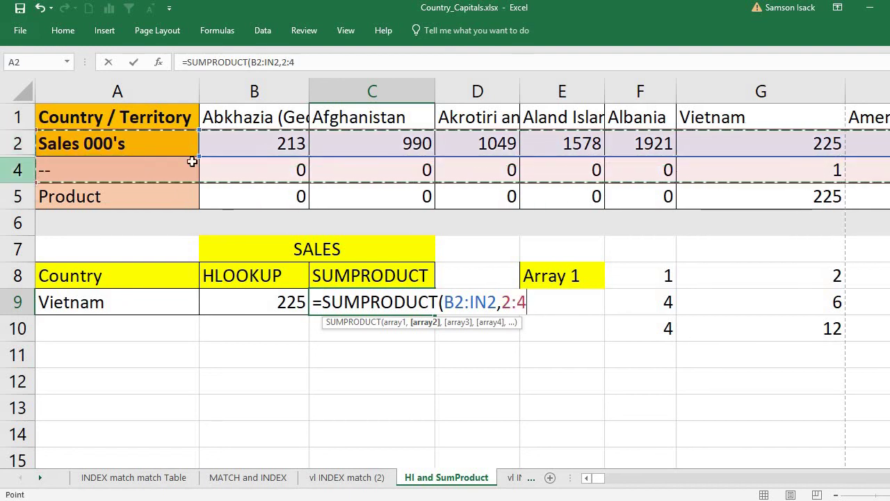
key(BackSpace)
key(BackSpace)
key(BackSpace)
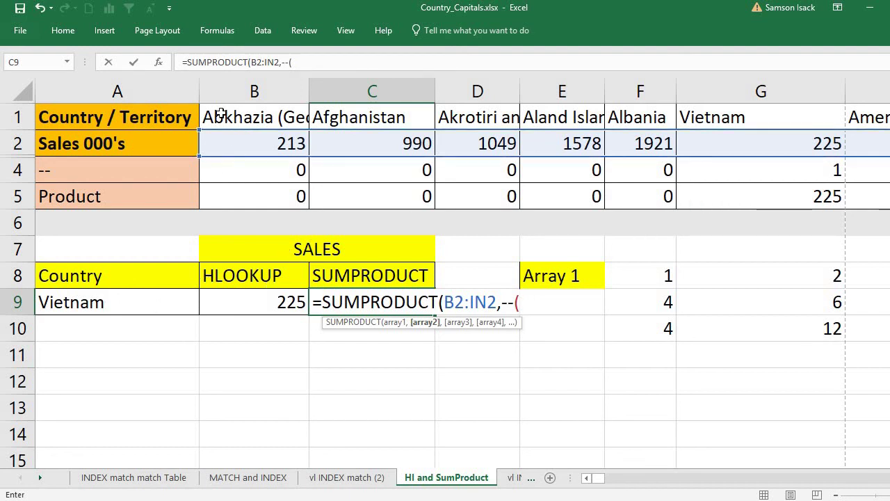
- Begin the second array with --( and the country names in row 1, from Abkhazia to Zimbabwe, as B1:IN1
drag(220, 114, 887, 117)
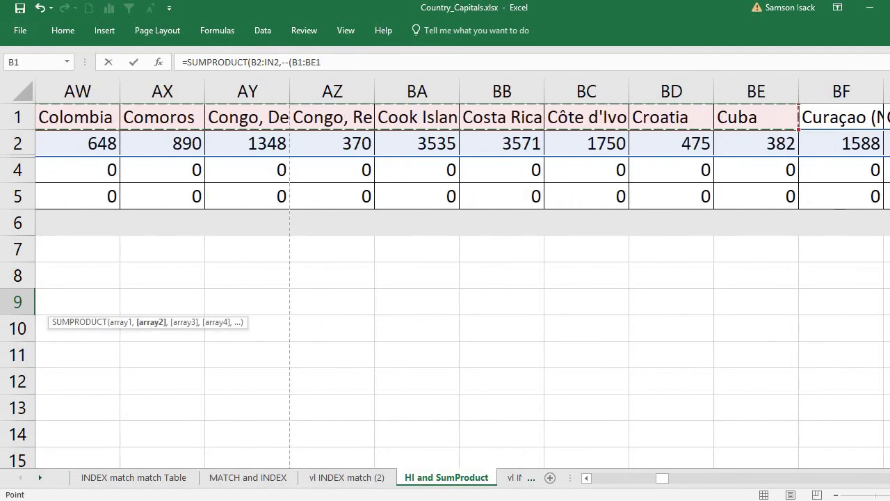
key(ctrl+Right)
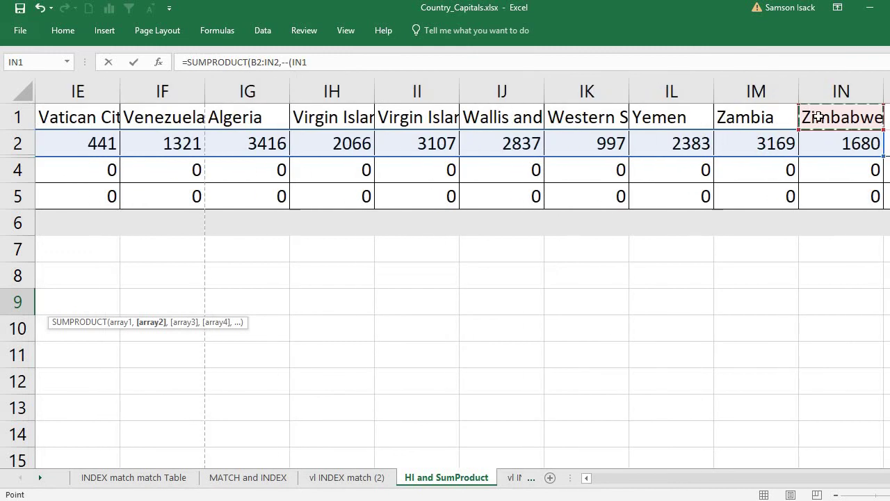
key(shift+Left)
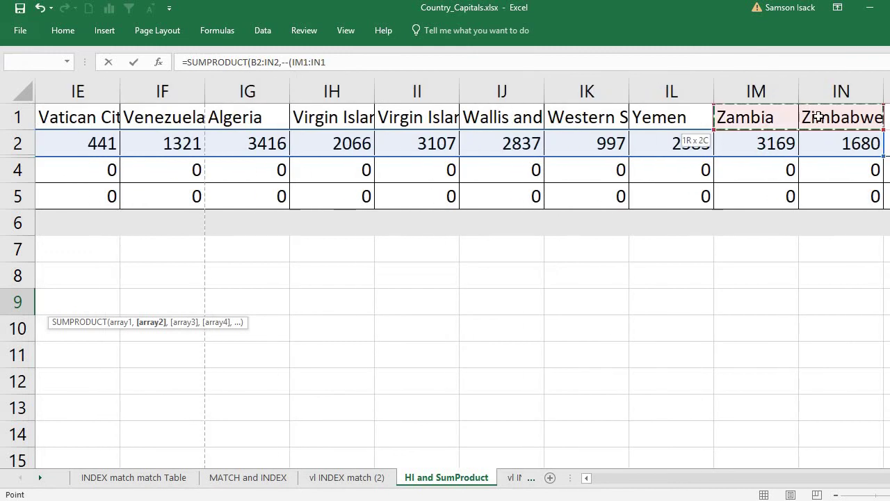
key(ctrl+shift+Left)
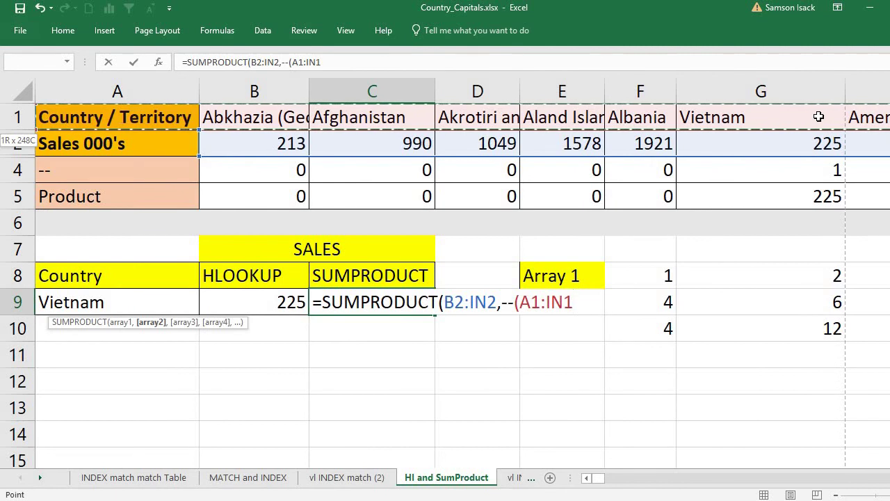
key(shift+Right)
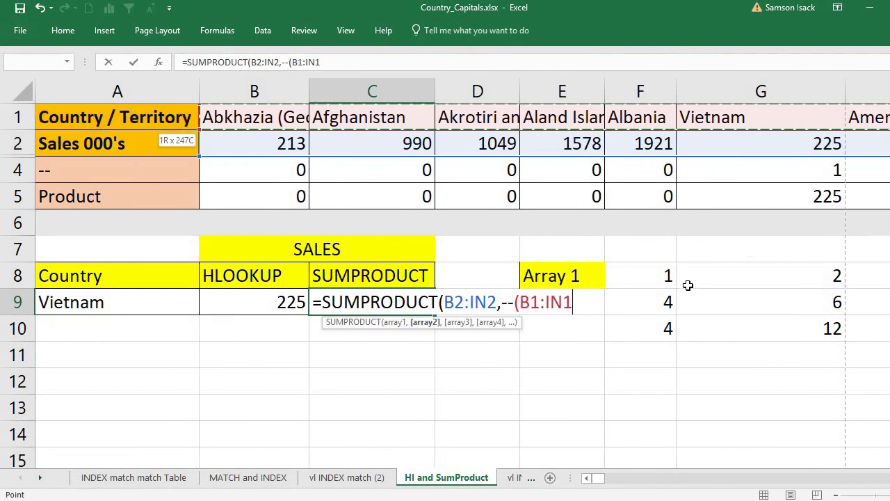
- Compare the country names with A9 and complete the formula in C9 as =SUMPRODUCT(B2:IN2,--(B1:IN1=A9))
text(=)
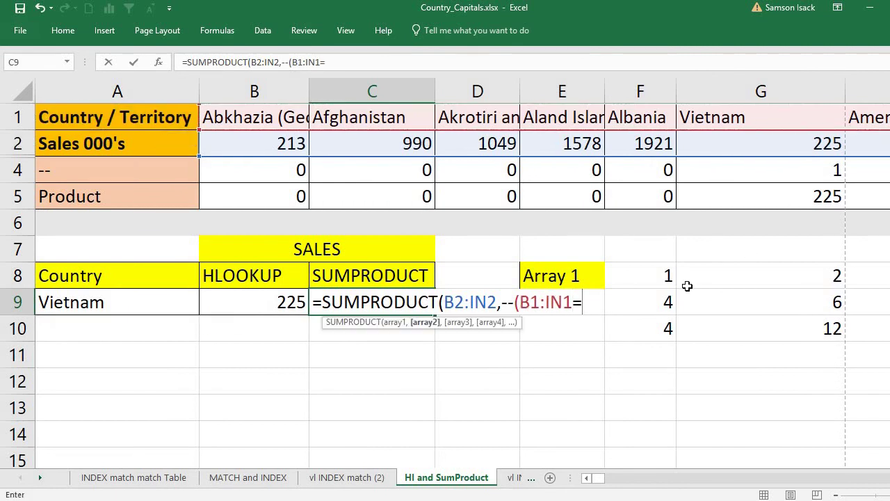
click(158, 300)
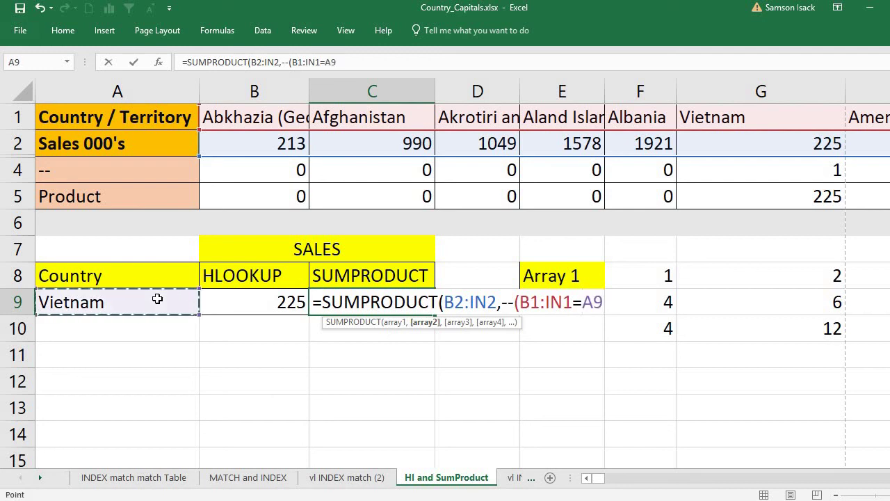
text())
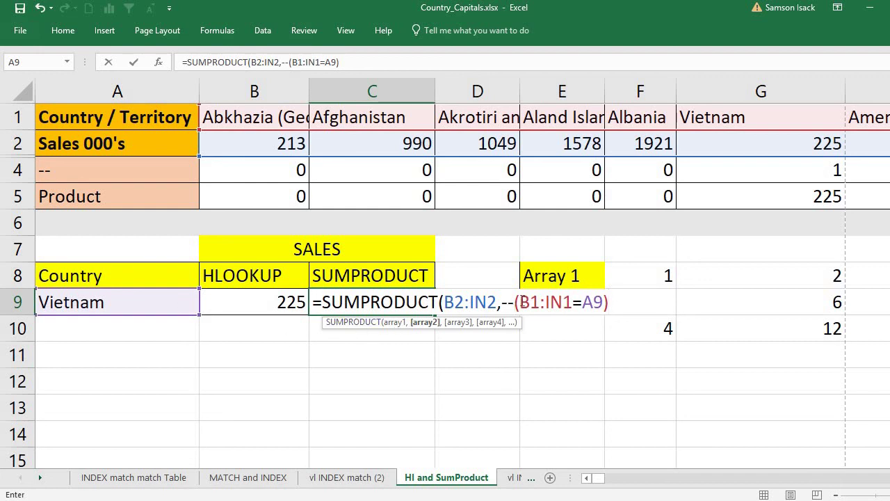
drag(521, 300, 573, 302)
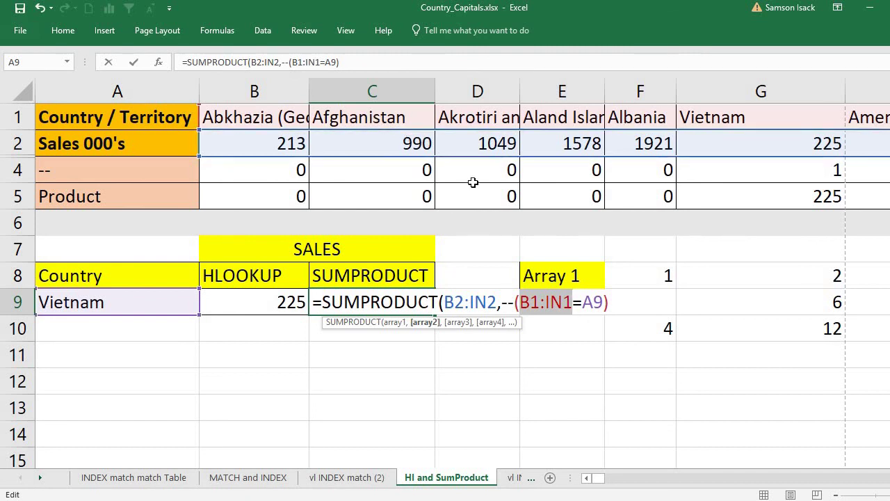
click(618, 305)
text())
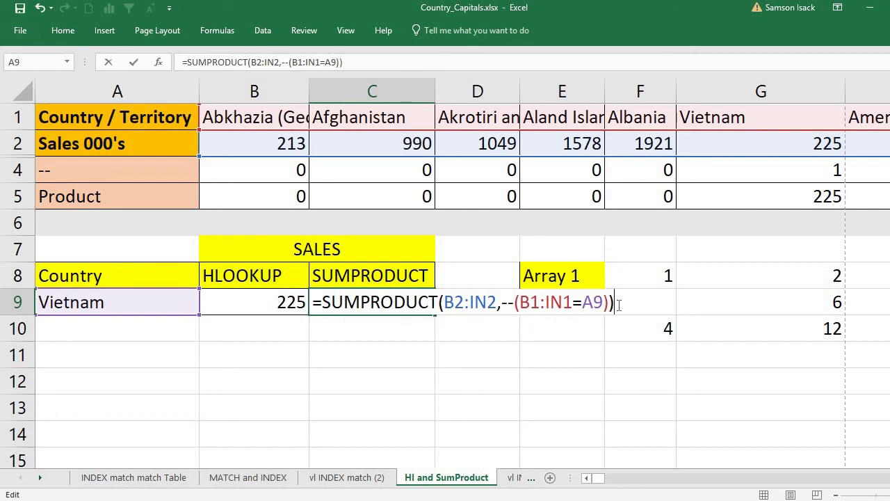
key(Return)
click(365, 302)
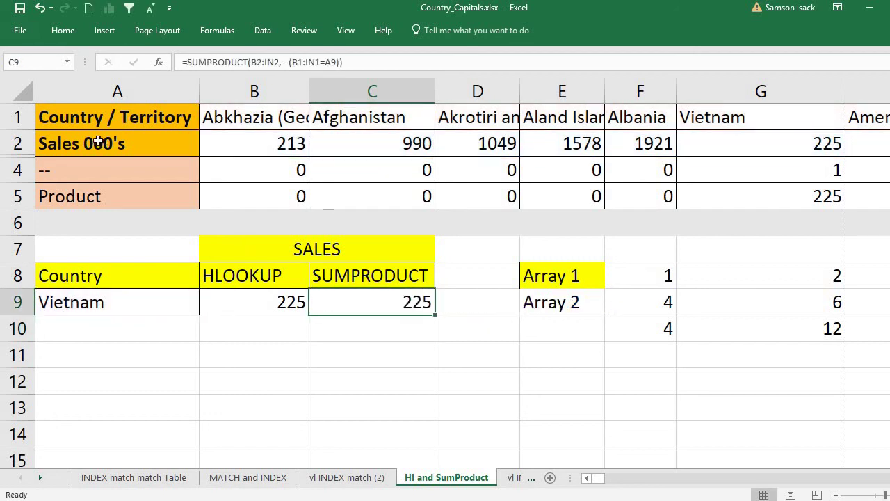
- Unhide row 3 with the TRUE/FALSE country match results
drag(17, 143, 36, 170)
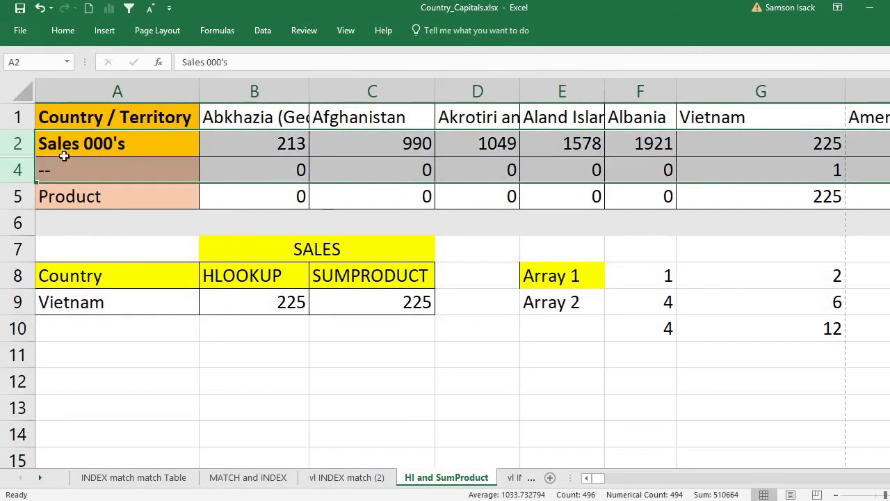
right_click(61, 154)
click(132, 353)
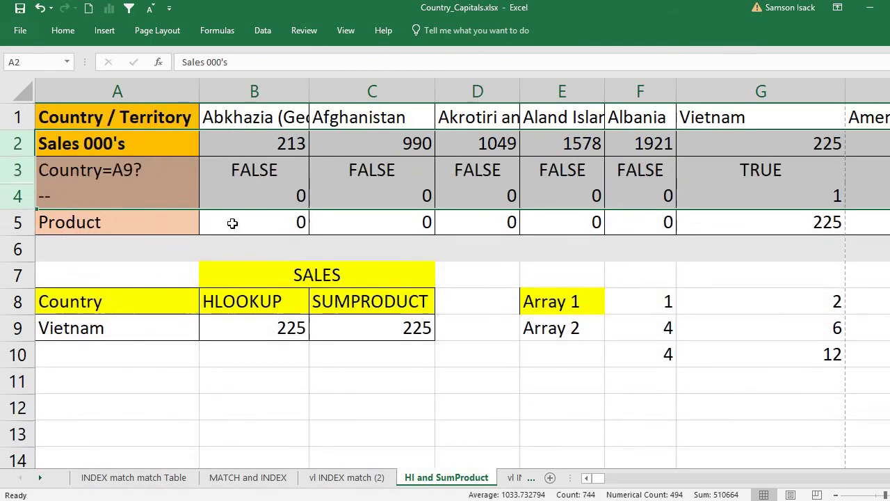
- Compare the TRUE/FALSE match results in row 3 with the B1:IN1=A9 part of the SUMPRODUCT formula in C9
click(282, 170)
click(21, 170)
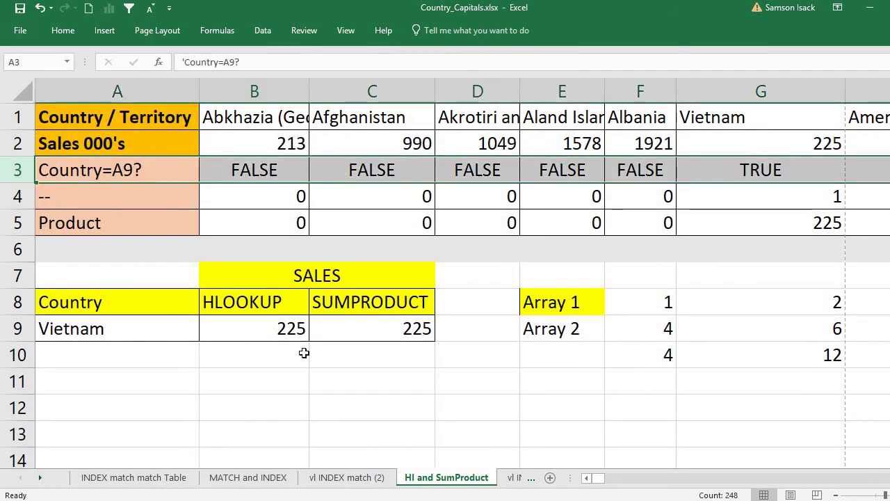
double_click(409, 331)
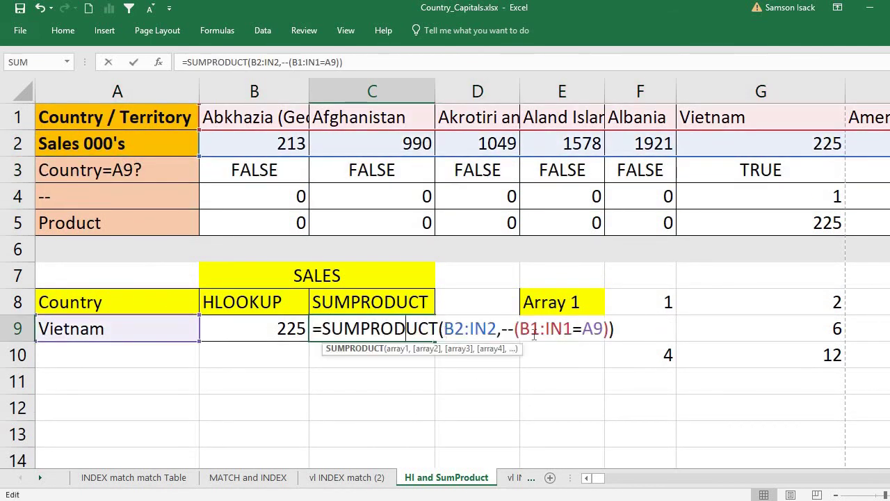
drag(520, 328, 603, 328)
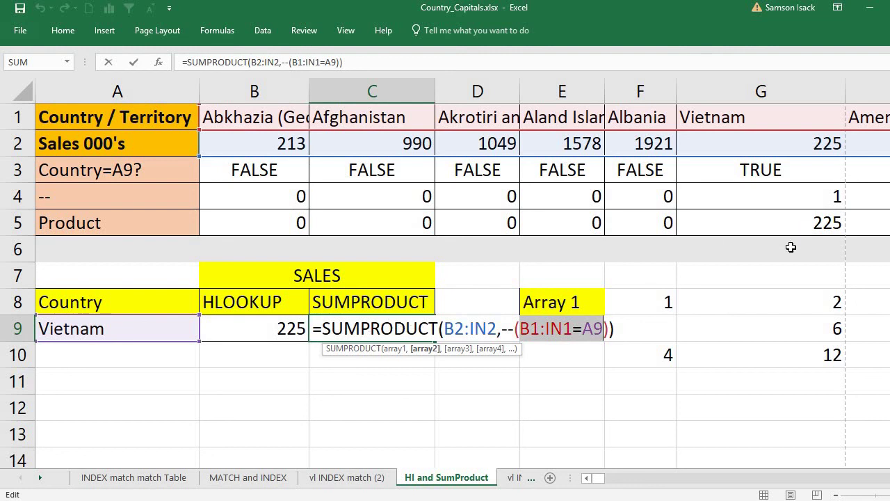
key(ctrl+Return)
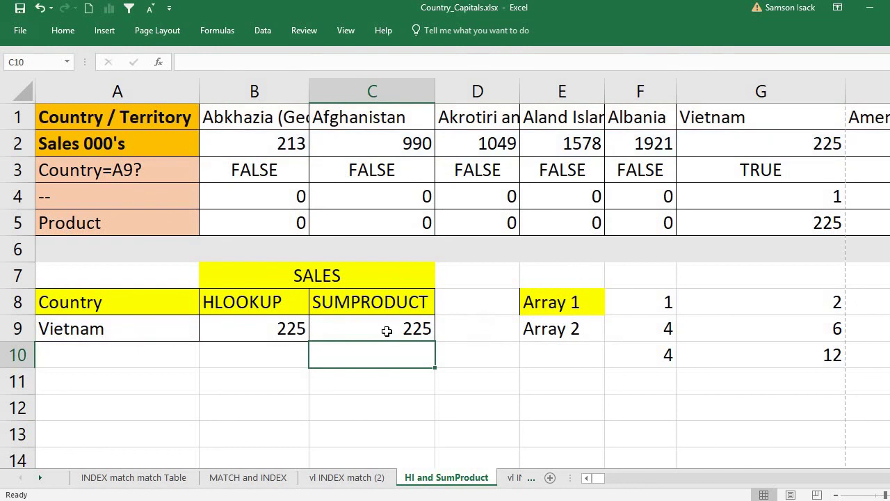
- Change the lookup country in A9 to Albania
click(130, 324)
click(206, 336)
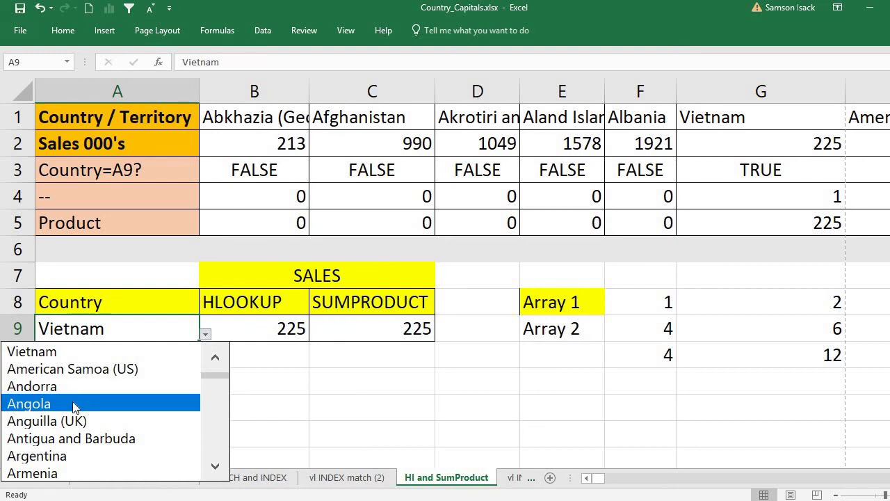
click(215, 357)
click(215, 357)
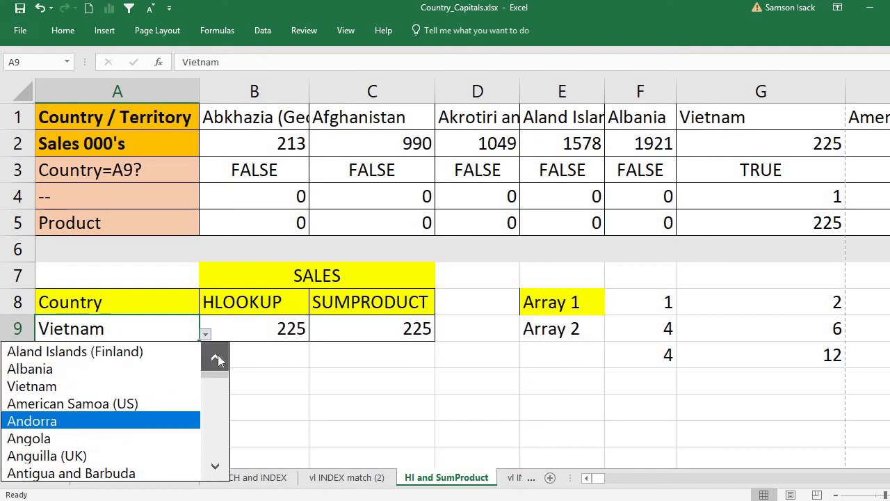
click(131, 369)
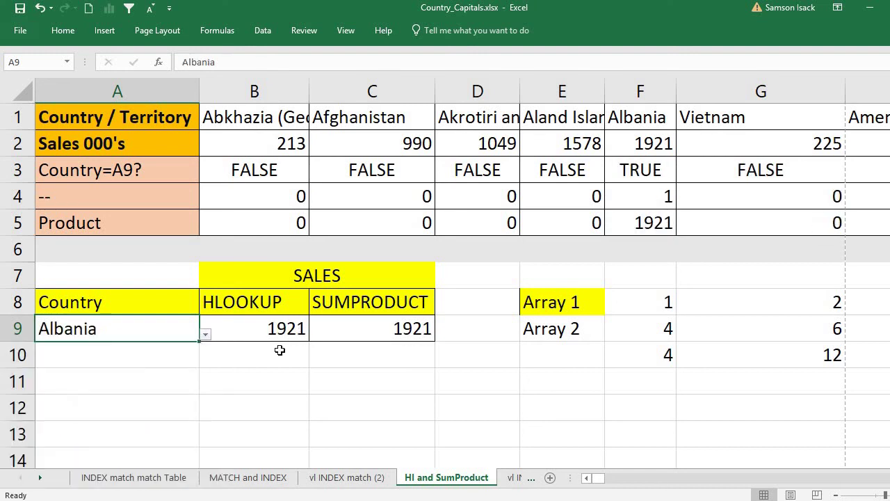
- Review the HLOOKUP and SUMPRODUCT formulas in B9 and C9, and trace Albania's match, converted value and product in F3 to F5
click(280, 326)
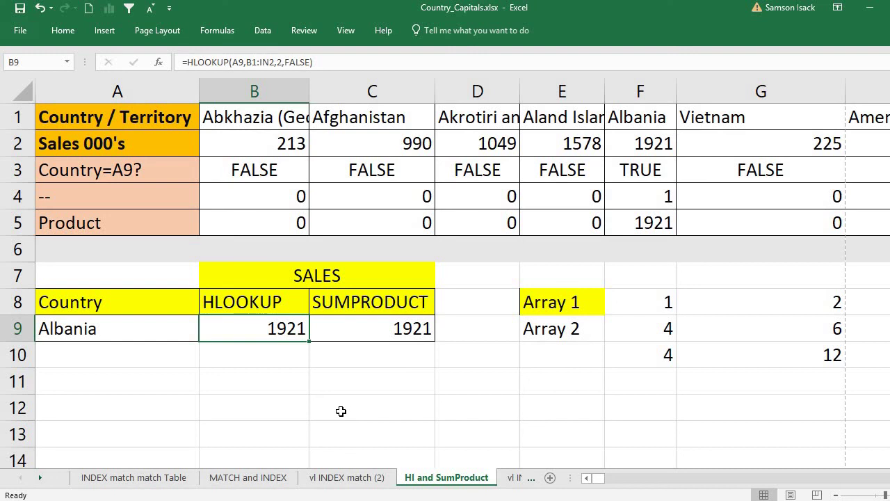
click(367, 331)
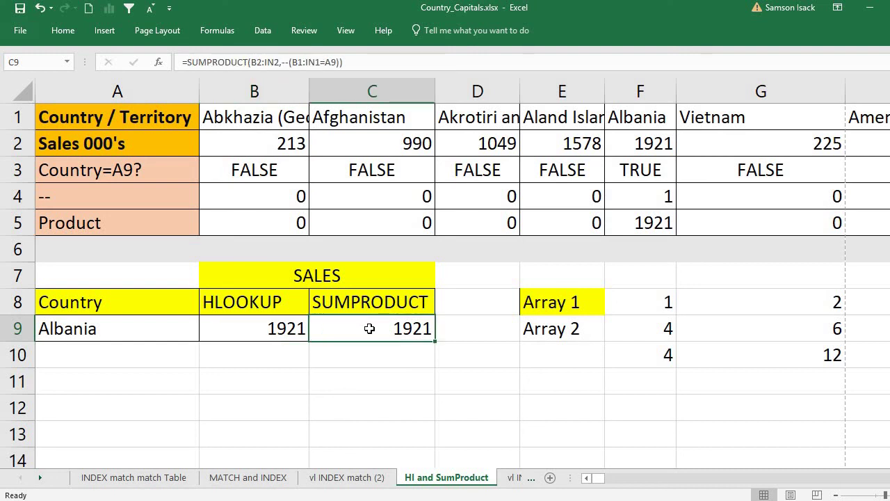
click(660, 117)
click(651, 203)
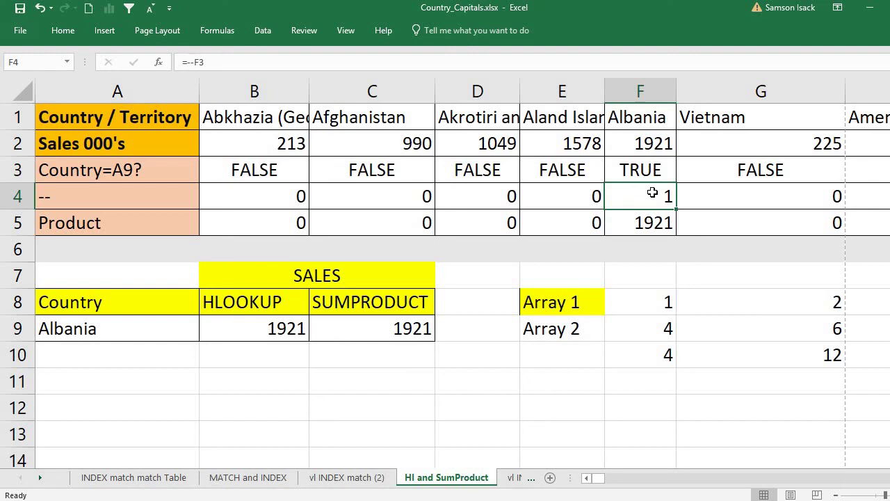
click(667, 171)
click(664, 200)
click(656, 223)
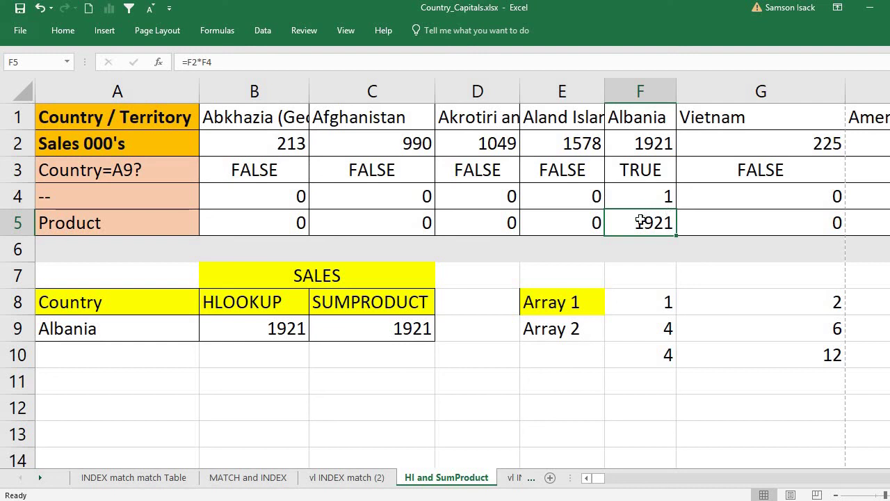
- Relate the SUMPRODUCT formula in C9 to the sample Array 1 and Array 2 values in E8:G9
click(397, 333)
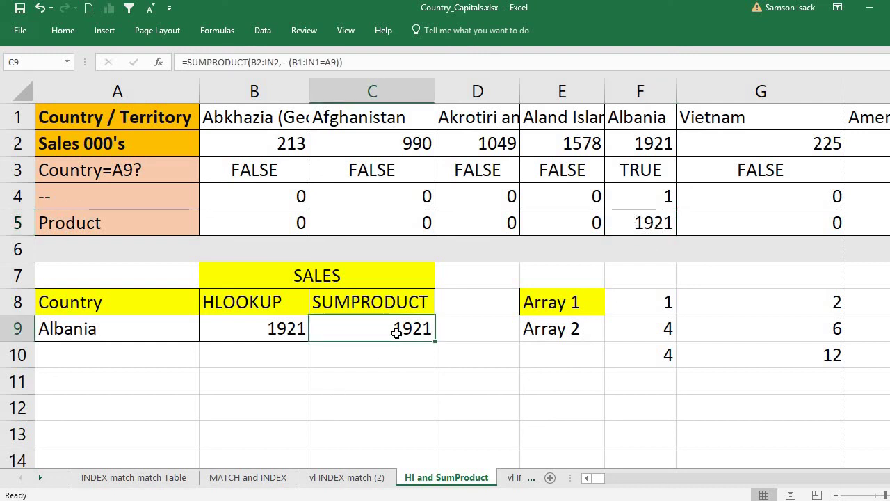
drag(589, 304, 647, 327)
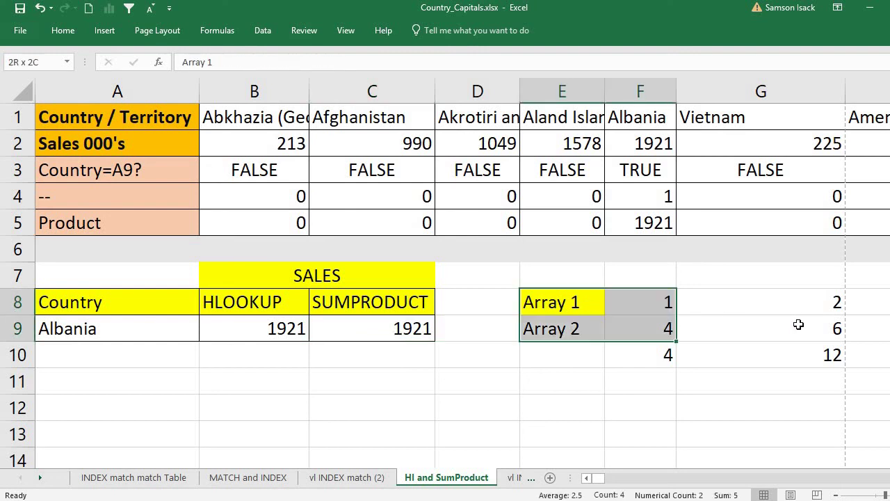
drag(799, 325, 787, 325)
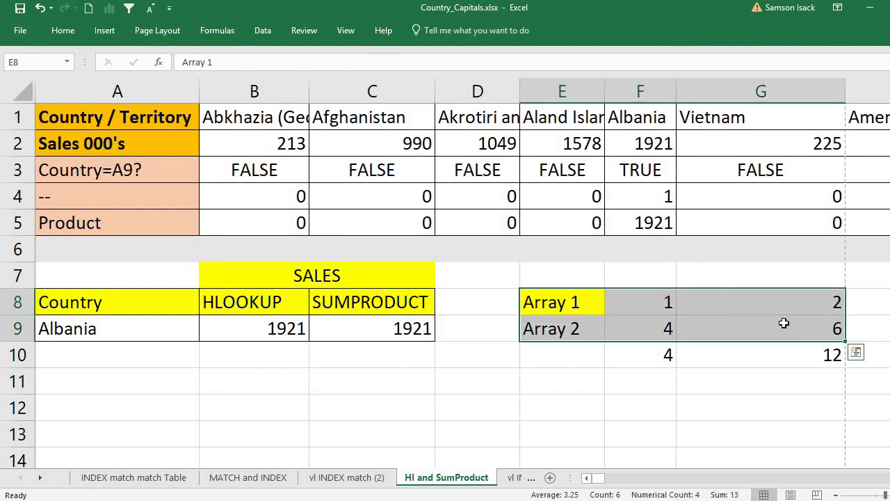
- Apply all borders to the sample Array 1 and Array 2 range E8:G9
click(63, 31)
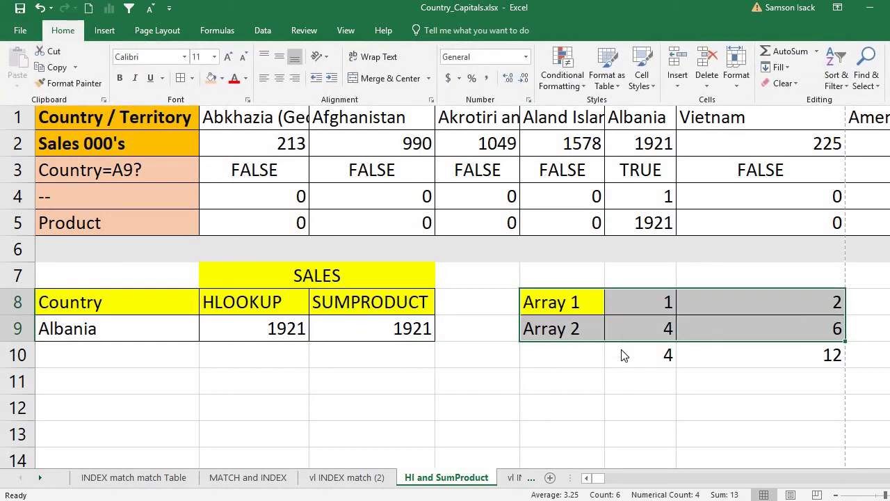
click(423, 330)
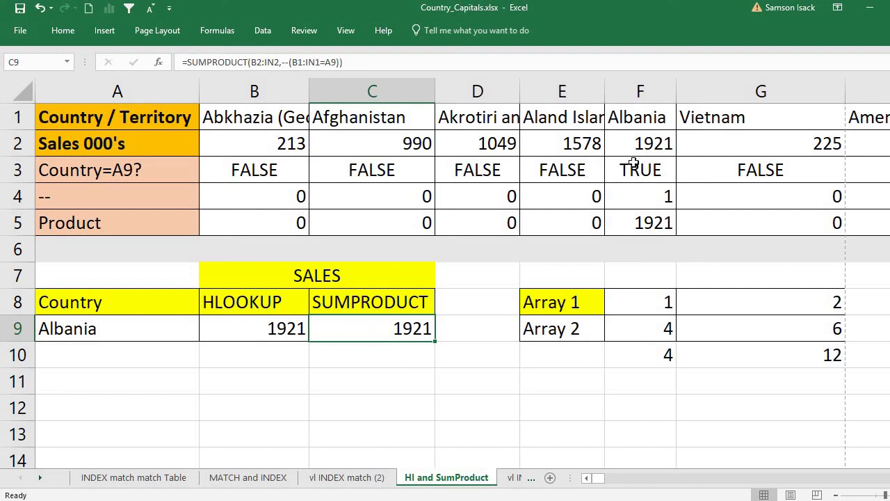
- Check Albania's product formula in F5, and change the lookup country in A9 to Zimbabwe
click(647, 224)
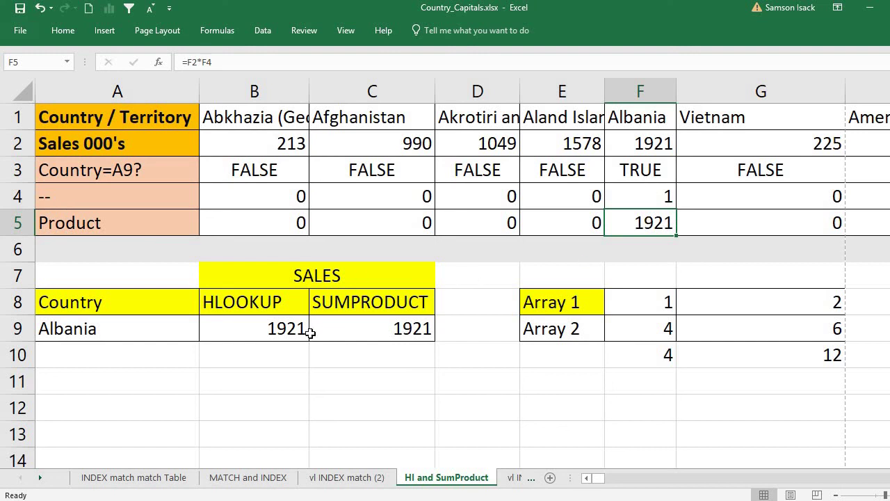
click(160, 334)
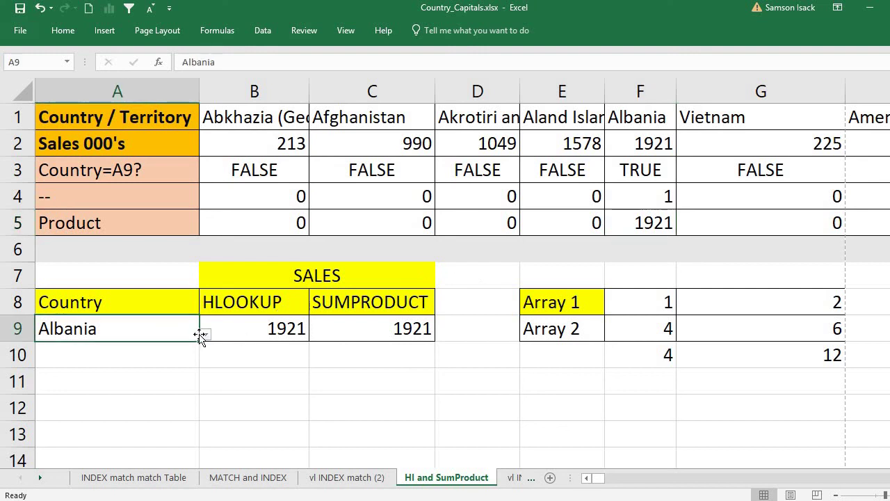
click(206, 335)
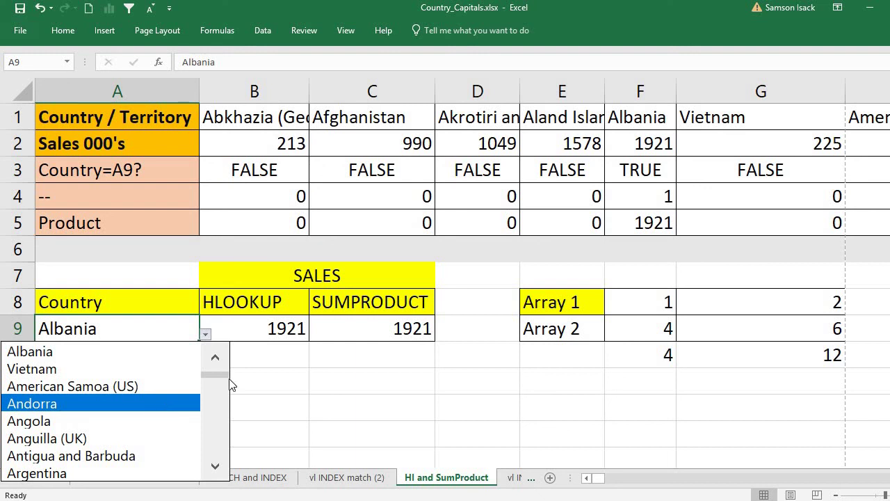
scroll(217, 432, down, 20)
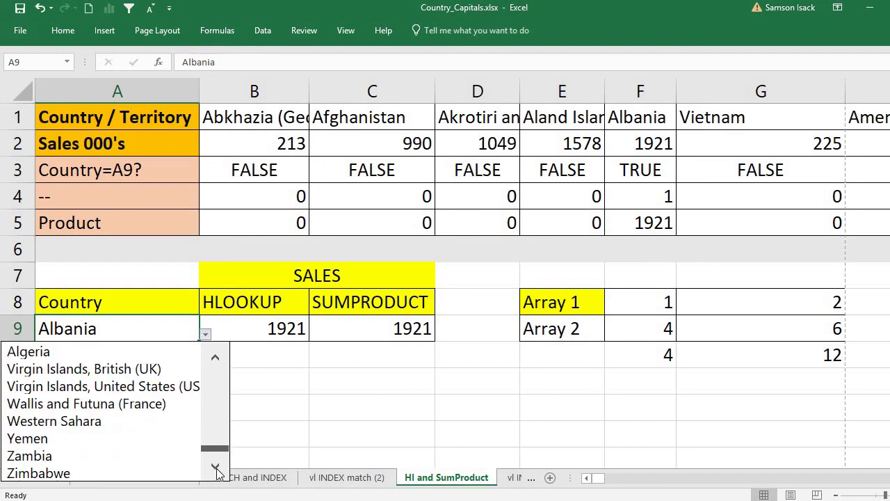
click(170, 475)
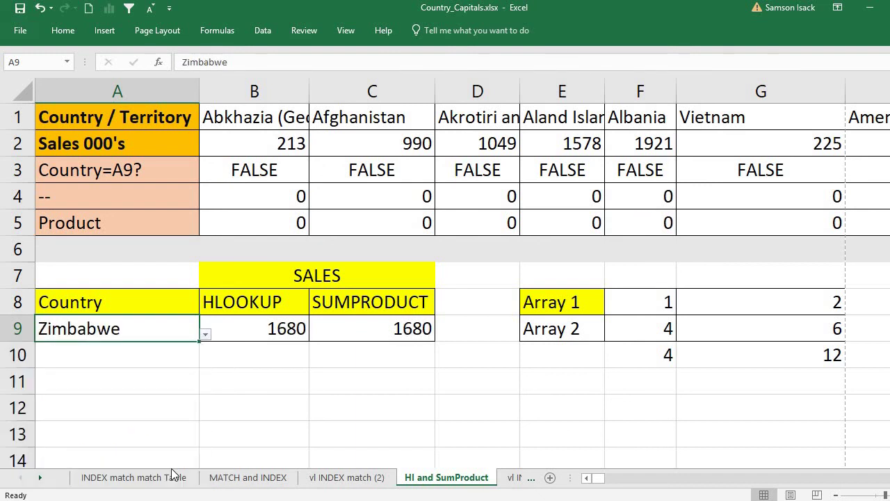
- Compare the HLOOKUP and SUMPRODUCT formulas in B9 and C9 with Zimbabwe's sales in IN2, product in IN5 and the sum in IO5
click(301, 331)
click(418, 331)
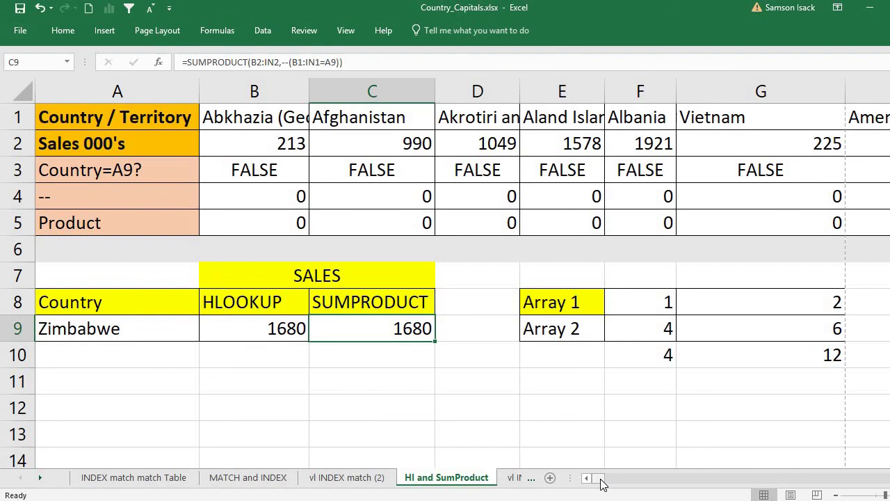
drag(599, 478, 838, 489)
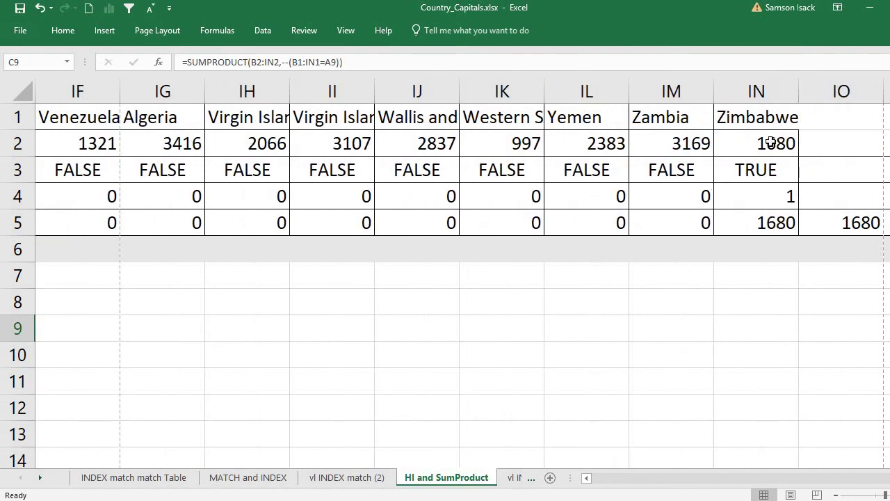
click(770, 142)
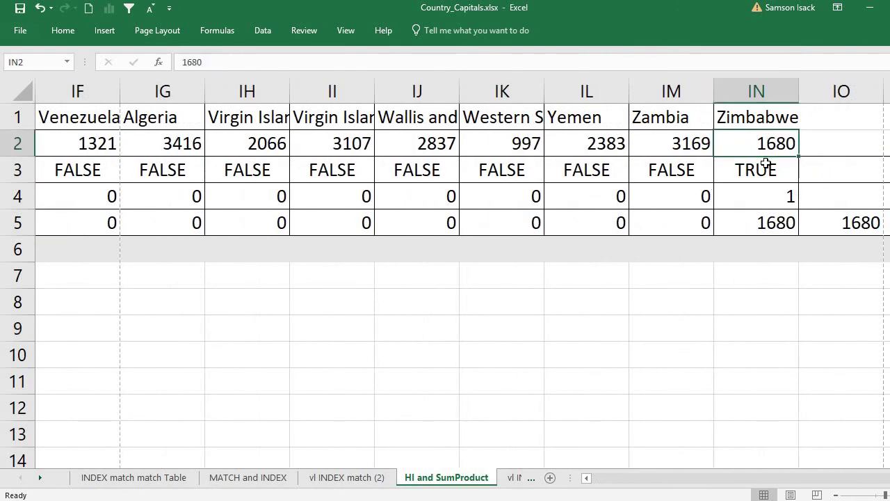
click(766, 222)
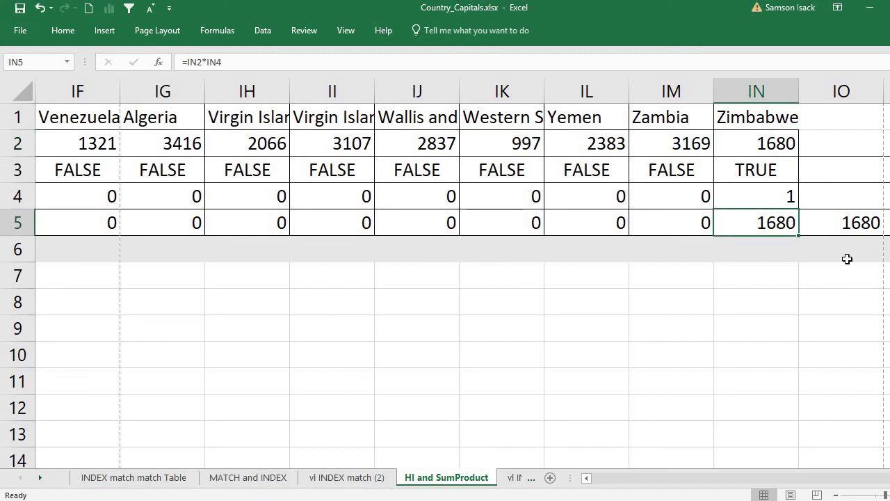
click(848, 222)
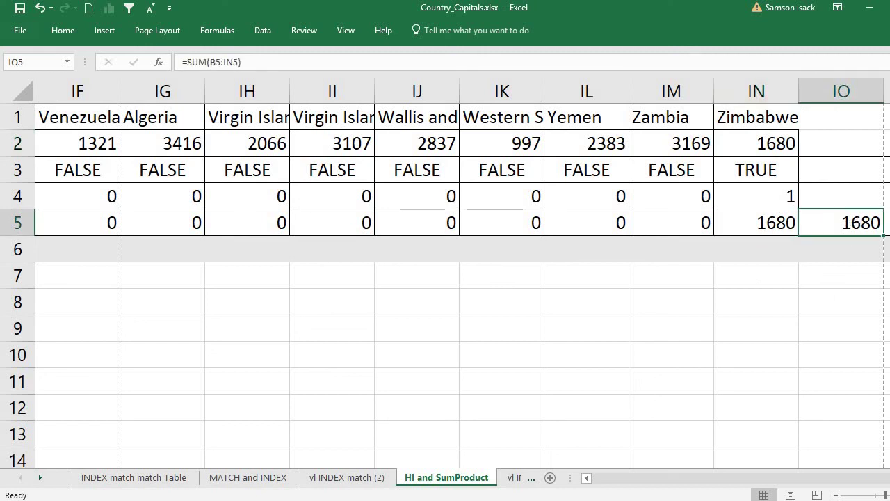
drag(779, 480, 582, 471)
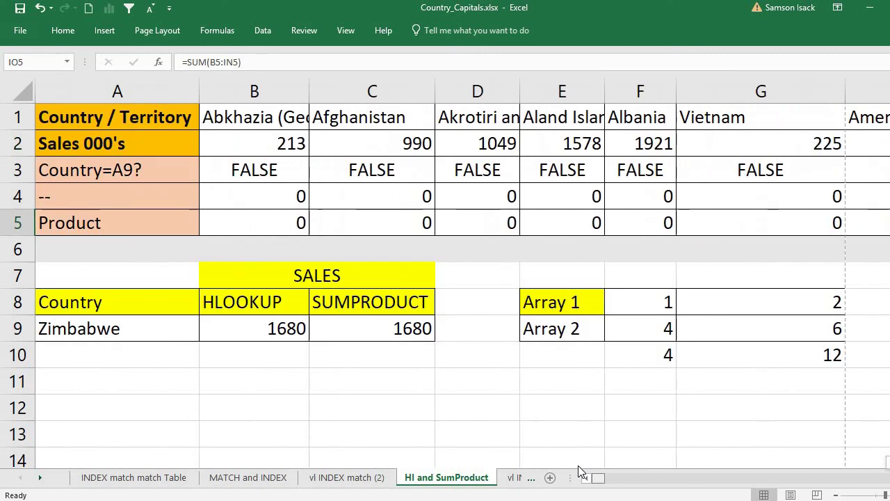
click(354, 326)
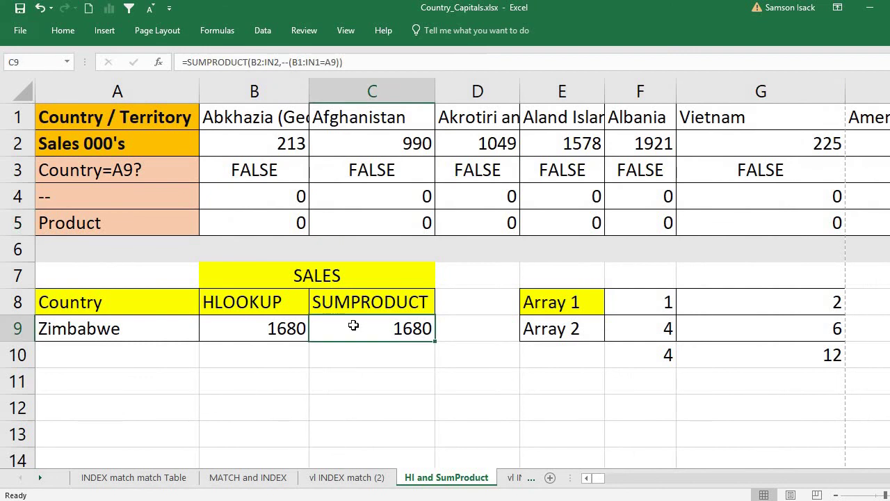